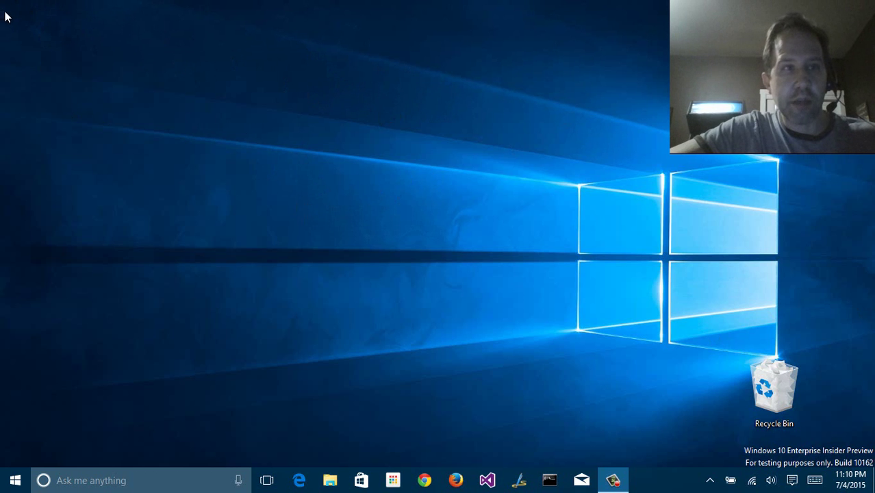
Open Display settings from the desktop shortcut menu, then go back to the Settings home
{"action": "left_click_drag", "start_coordinate": [5, 12], "coordinate": [149, 124]}
{"action": "left_click_drag", "start_coordinate": [167, 45], "coordinate": [54, 168]}
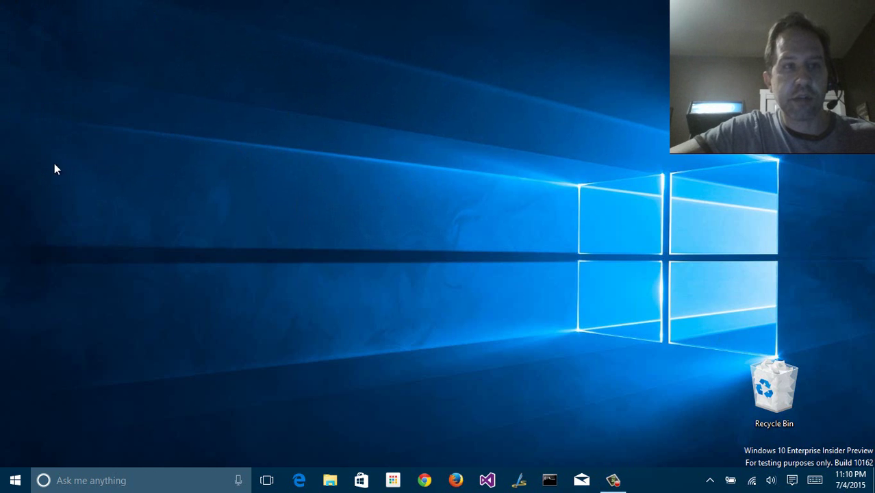
{"action": "right_click", "coordinate": [385, 75]}
{"action": "right_click", "coordinate": [356, 76]}
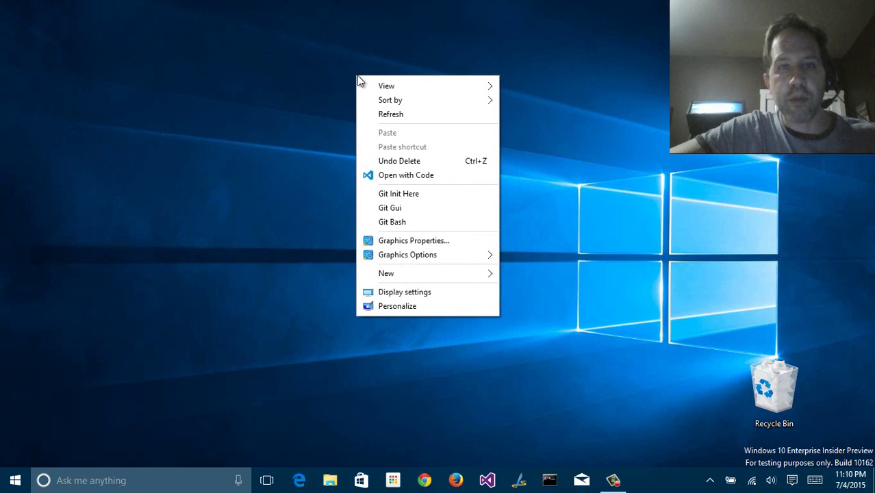
{"action": "left_click", "coordinate": [403, 294]}
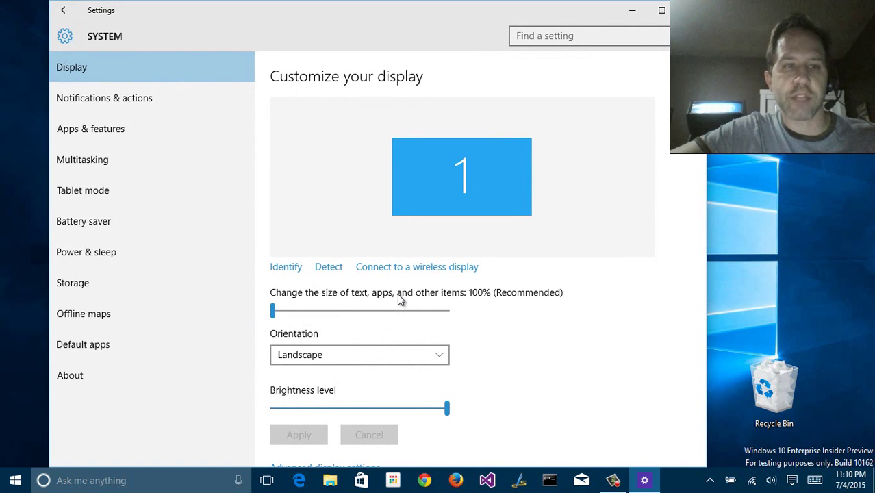
{"action": "left_click", "coordinate": [64, 10]}
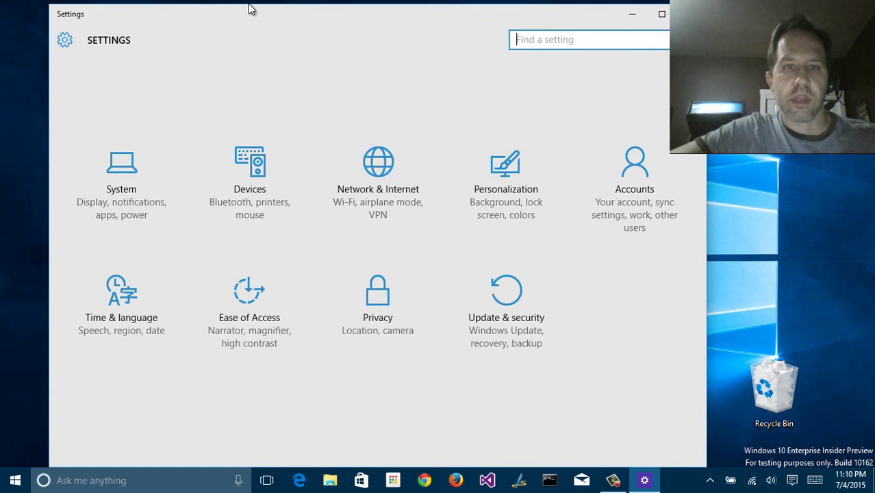
Close Settings, reopen Display settings and try a larger text-and-apps size without applying it
{"action": "left_click", "coordinate": [690, 14]}
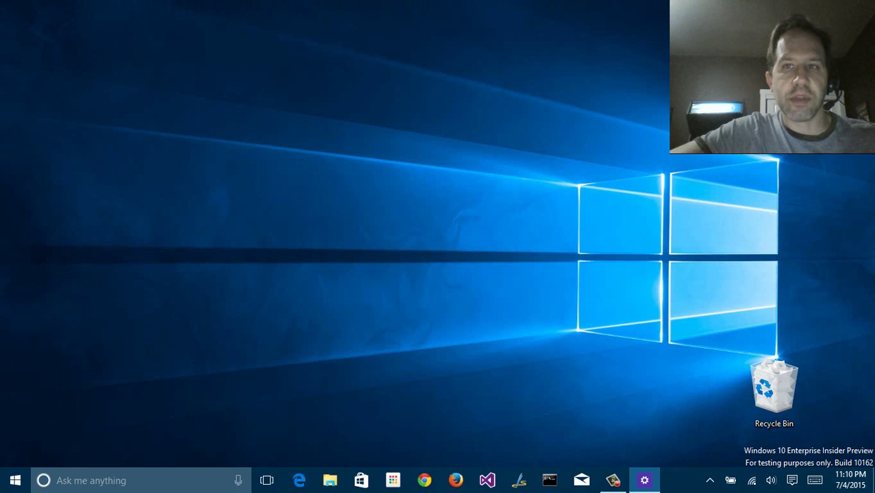
{"action": "right_click", "coordinate": [456, 43]}
{"action": "left_click", "coordinate": [523, 259]}
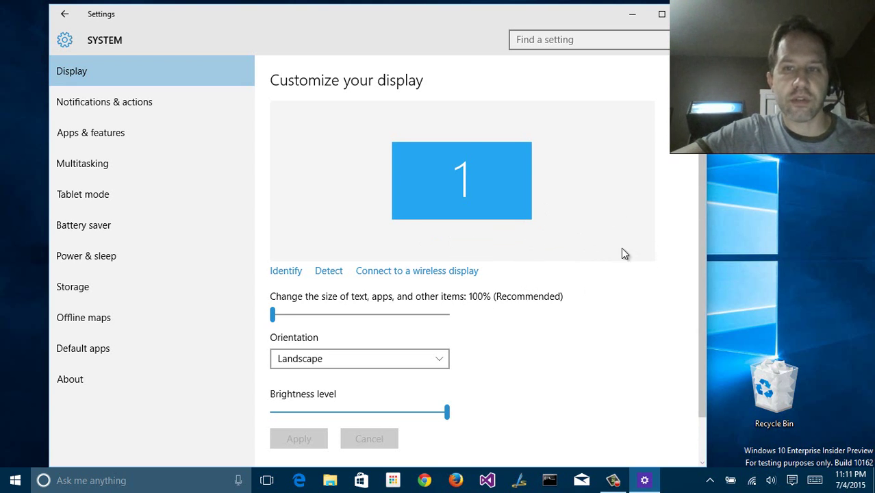
{"action": "scroll", "coordinate": [630, 247], "scroll_direction": "down", "scroll_amount": 2}
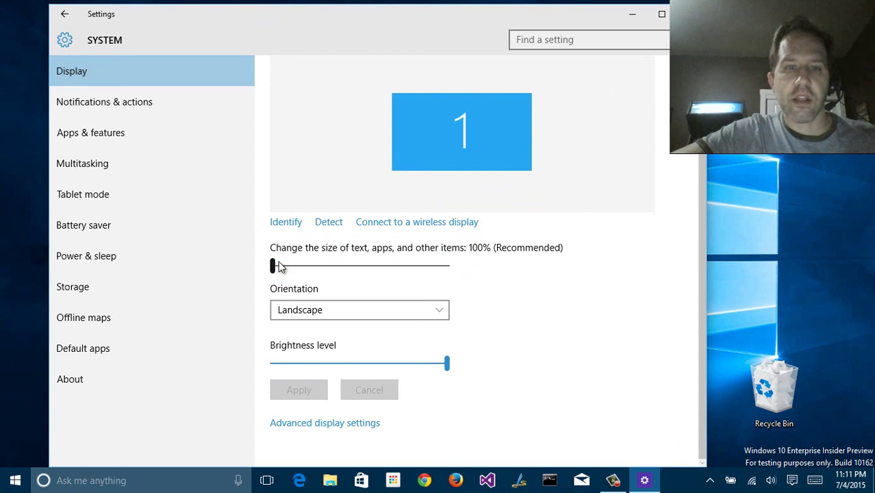
{"action": "mouse_move", "coordinate": [276, 266]}
{"action": "left_mouse_down"}
{"action": "mouse_move", "coordinate": [406, 270]}
{"action": "mouse_move", "coordinate": [271, 267]}
{"action": "left_mouse_up"}
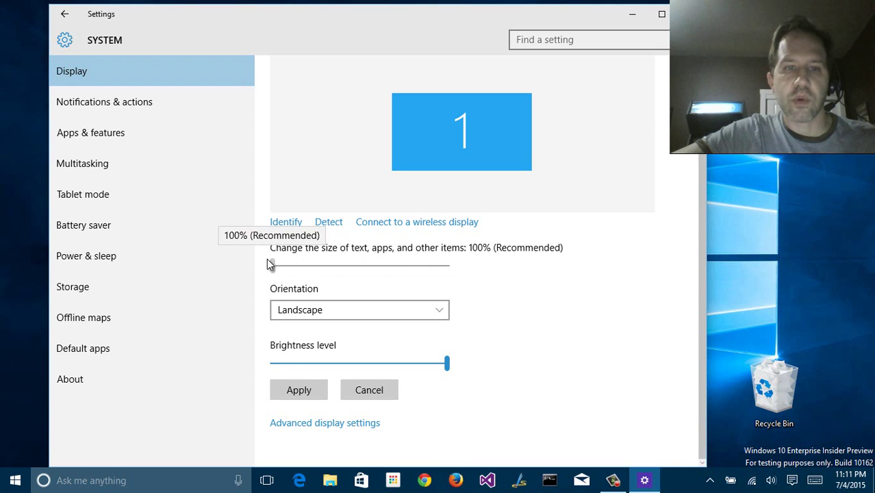
Open Advanced display settings and try the colour calibration wizard, then close it
{"action": "left_click", "coordinate": [308, 428]}
{"action": "scroll", "coordinate": [322, 409], "scroll_direction": "down", "scroll_amount": 2}
{"action": "scroll", "coordinate": [327, 400], "scroll_direction": "down", "scroll_amount": 3}
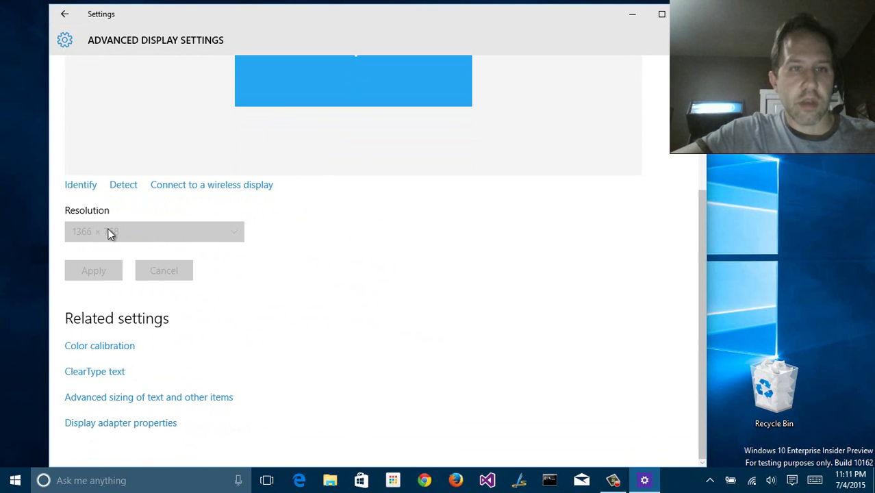
{"action": "scroll", "coordinate": [101, 218], "scroll_direction": "up", "scroll_amount": 3}
{"action": "scroll", "coordinate": [103, 217], "scroll_direction": "down", "scroll_amount": 3}
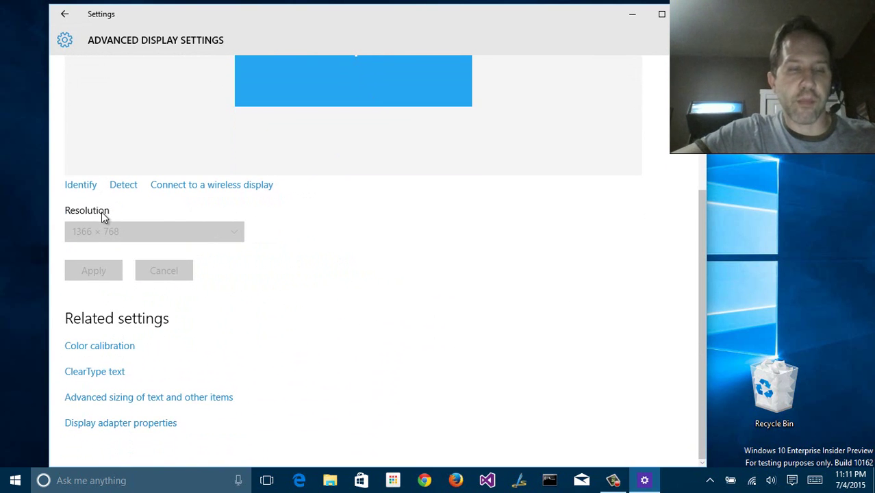
{"action": "left_click", "coordinate": [106, 347]}
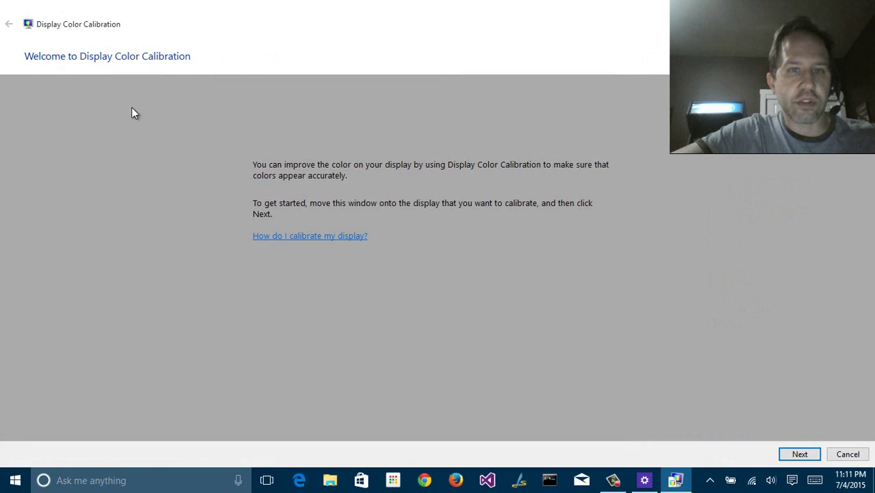
{"action": "key", "text": "alt+F4"}
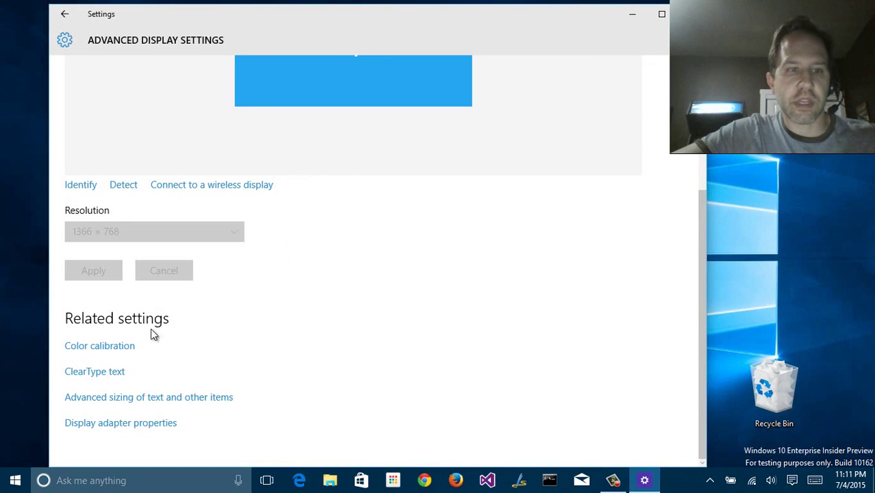
Open and close the ClearType text tuner and the advanced text sizing window
{"action": "left_click", "coordinate": [108, 371]}
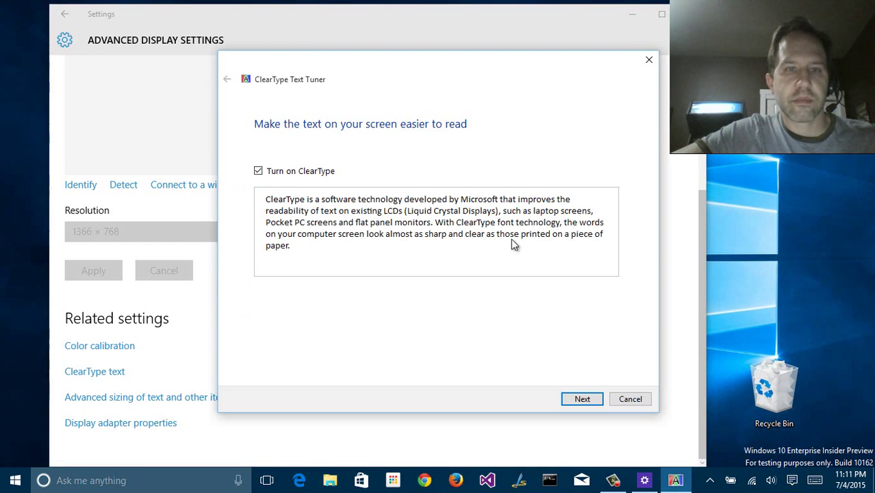
{"action": "left_click", "coordinate": [649, 61]}
{"action": "left_click", "coordinate": [117, 398]}
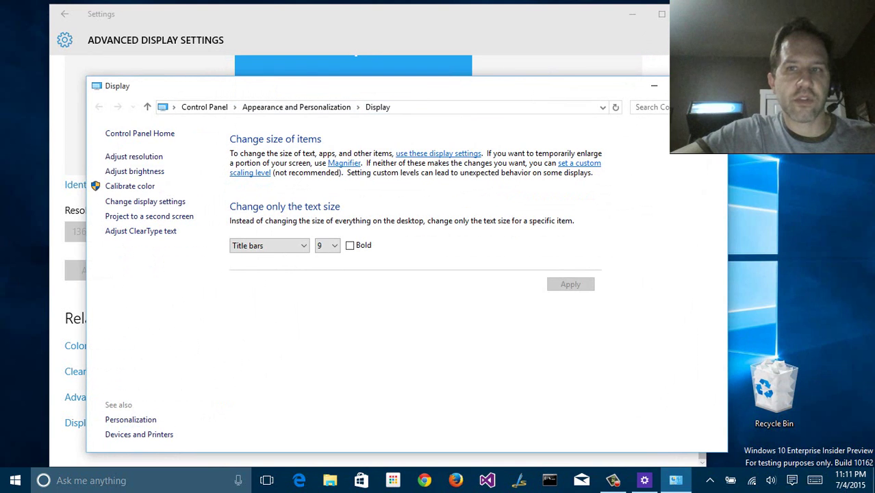
{"action": "left_click", "coordinate": [712, 86]}
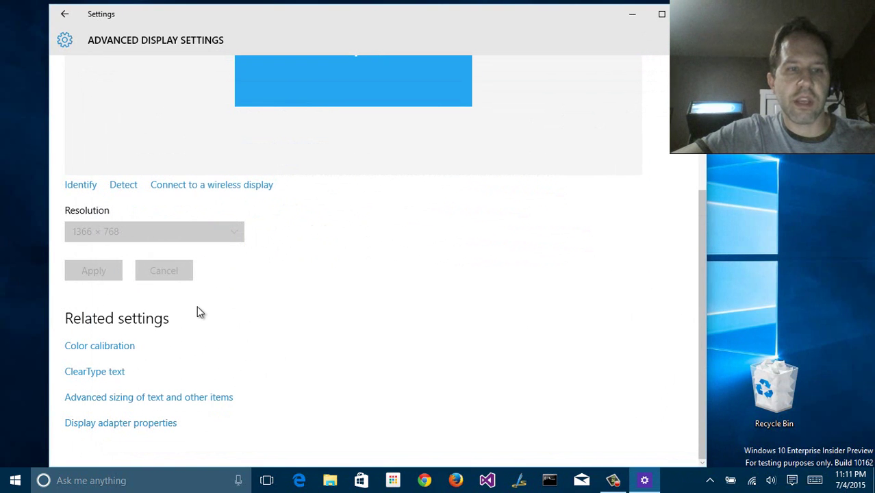
View and close the display adapter properties, then return to the Settings home page
{"action": "left_click", "coordinate": [125, 421]}
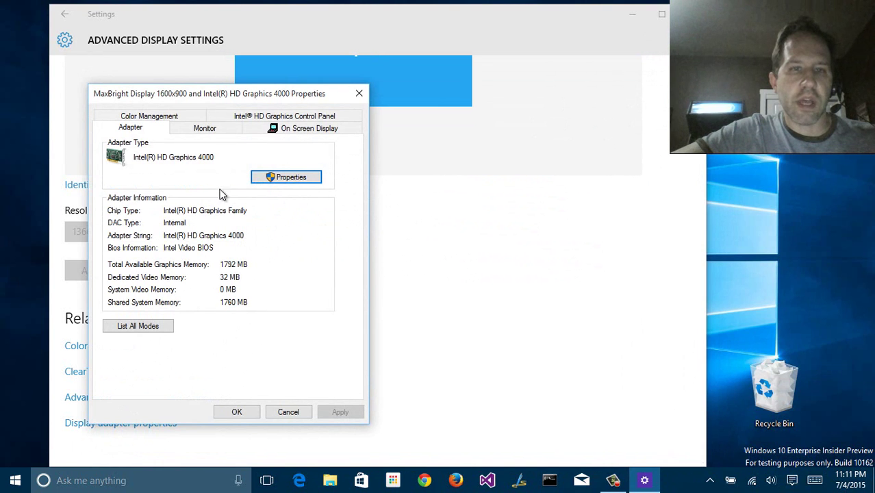
{"action": "left_click", "coordinate": [359, 94]}
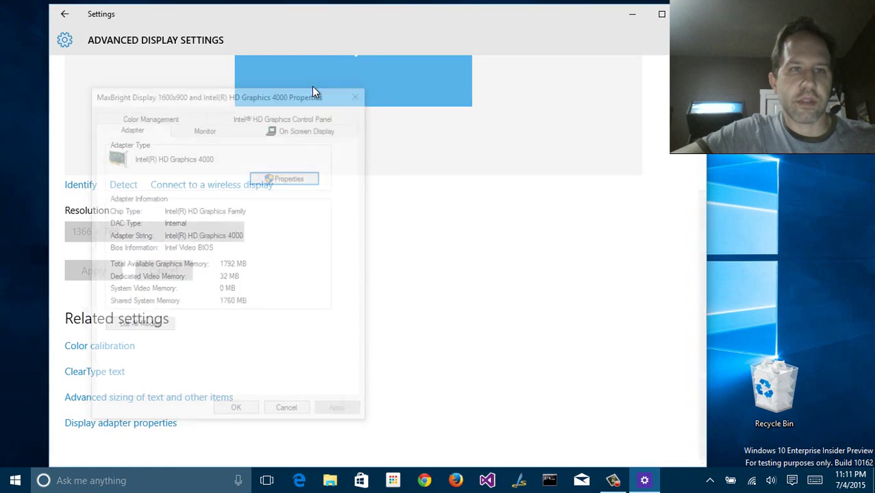
{"action": "left_click", "coordinate": [65, 13]}
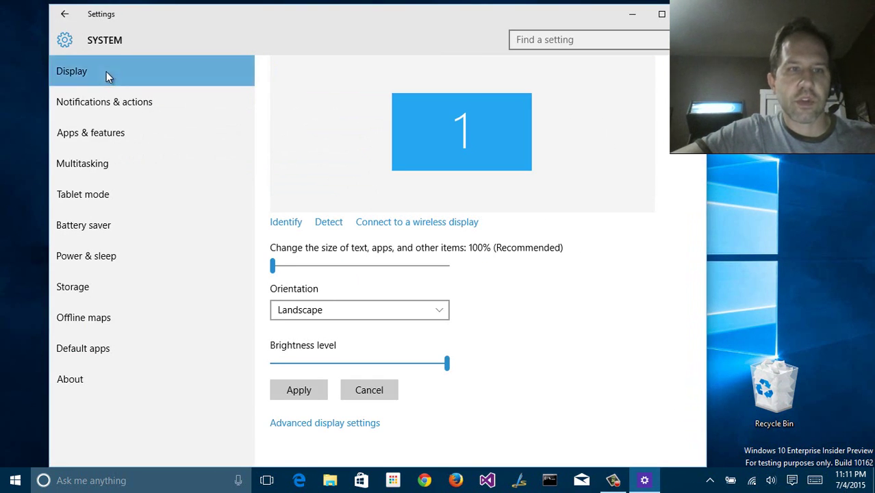
{"action": "left_click", "coordinate": [65, 13]}
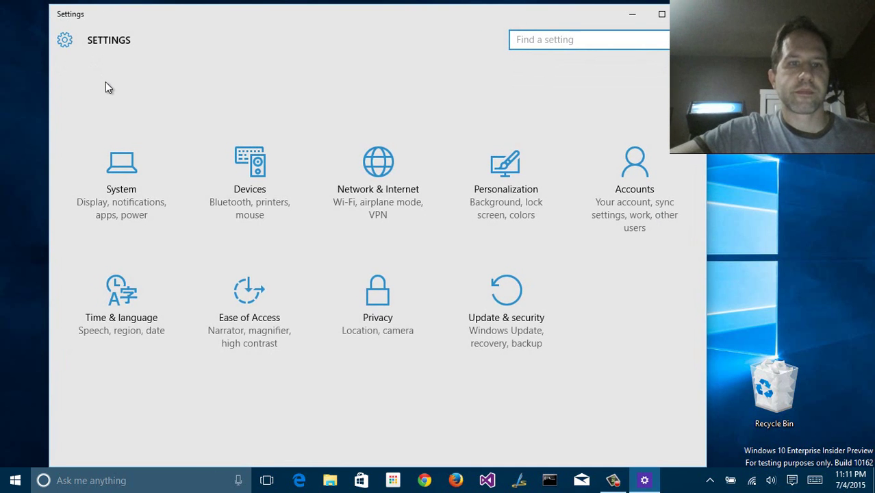
Enable the Computer and User's Files desktop icons through Personalization > Themes > Desktop icon settings
{"action": "left_click", "coordinate": [692, 14]}
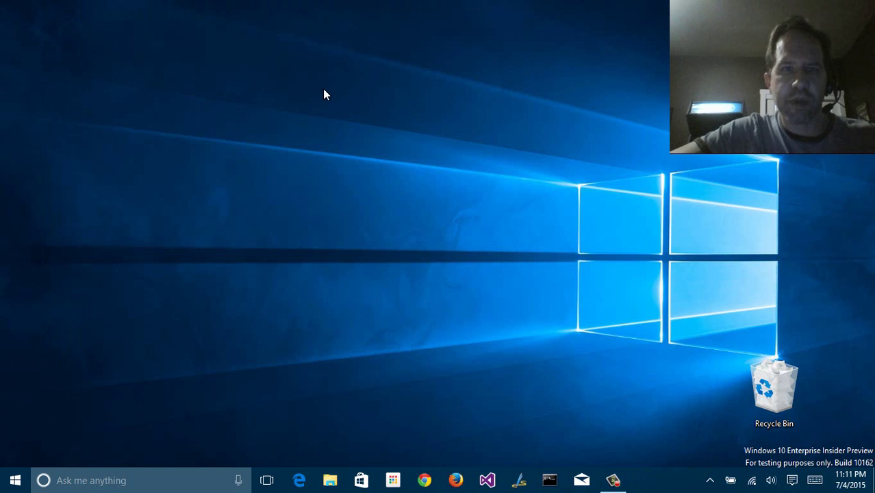
{"action": "right_click", "coordinate": [305, 89]}
{"action": "left_click", "coordinate": [335, 322]}
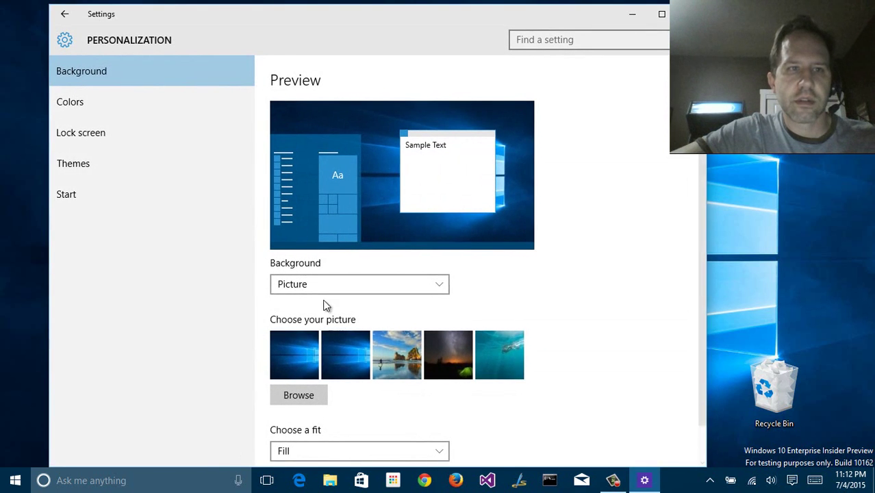
{"action": "left_click", "coordinate": [97, 169]}
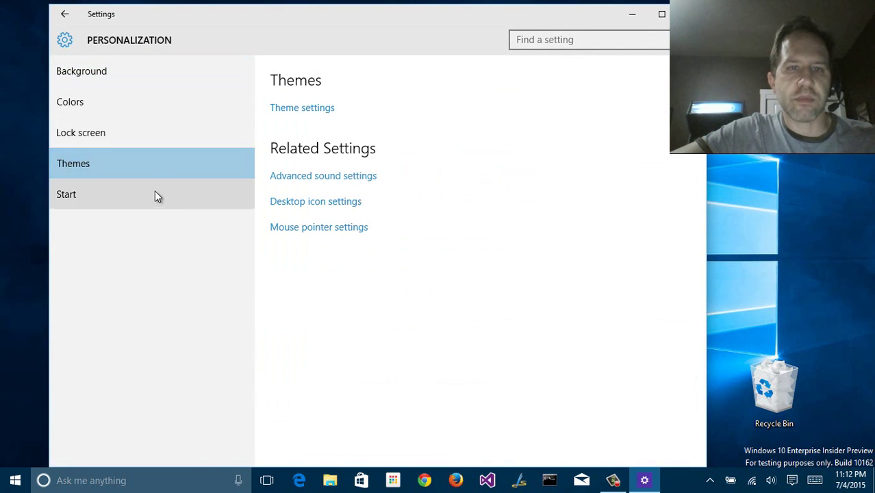
{"action": "left_click", "coordinate": [308, 203]}
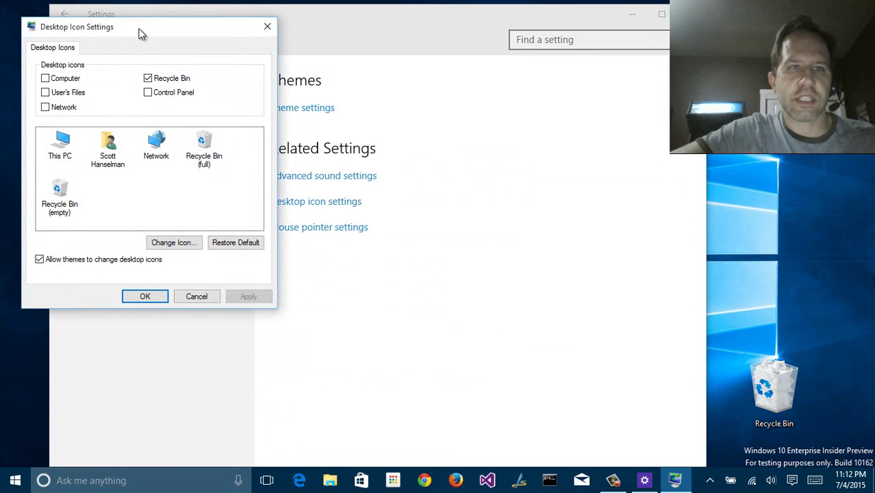
{"action": "left_click_drag", "start_coordinate": [139, 32], "coordinate": [515, 51]}
{"action": "left_click", "coordinate": [431, 100]}
{"action": "left_click", "coordinate": [431, 111]}
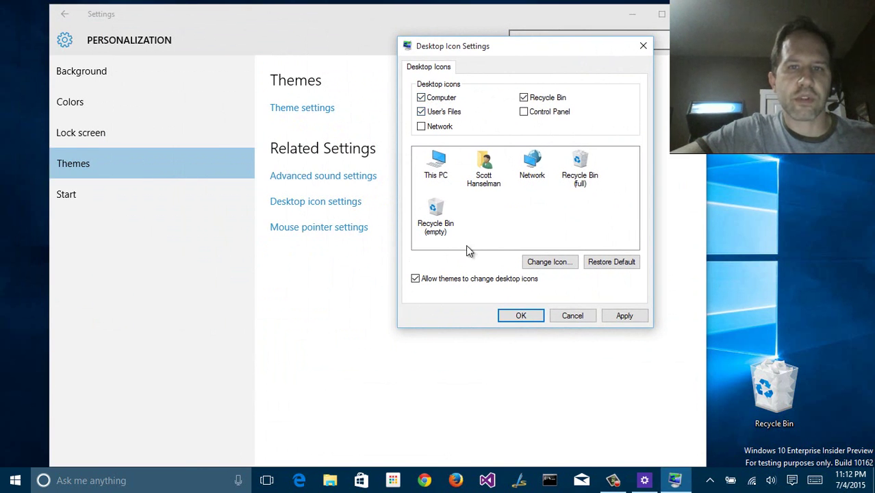
{"action": "left_click", "coordinate": [521, 318]}
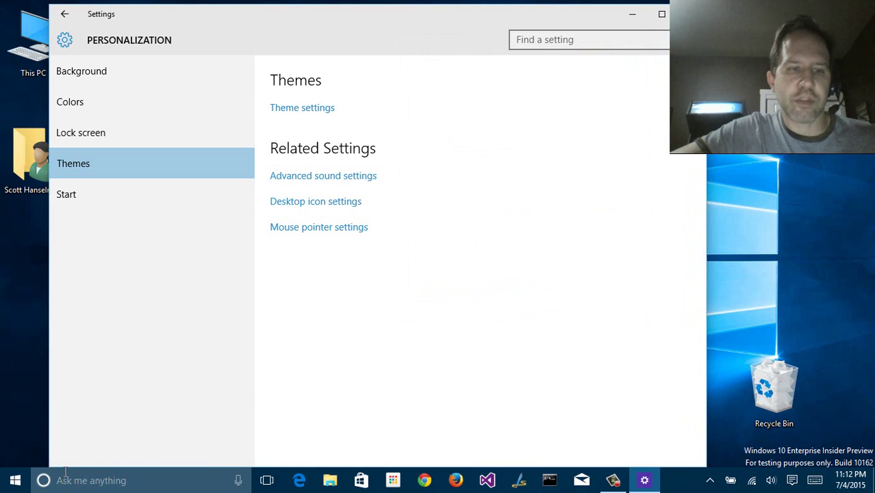
{"action": "left_click", "coordinate": [74, 480]}
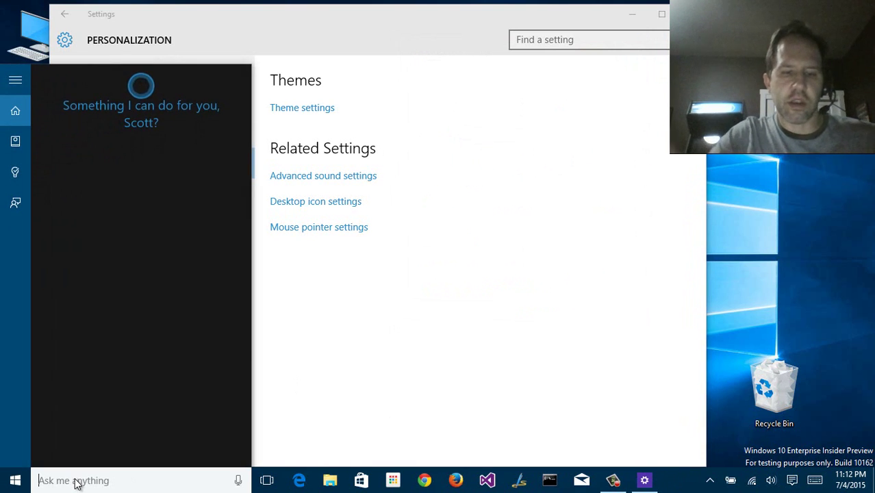
{"action": "type", "text": "desktop icons"}
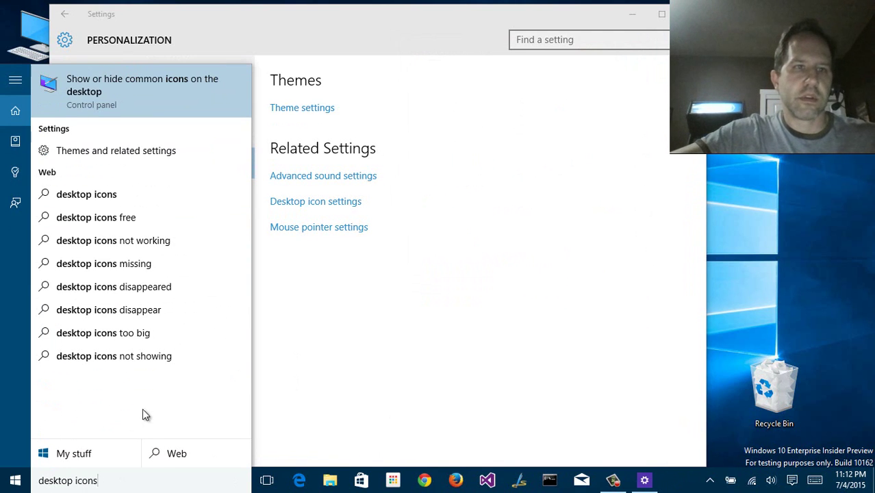
{"action": "left_click", "coordinate": [126, 94]}
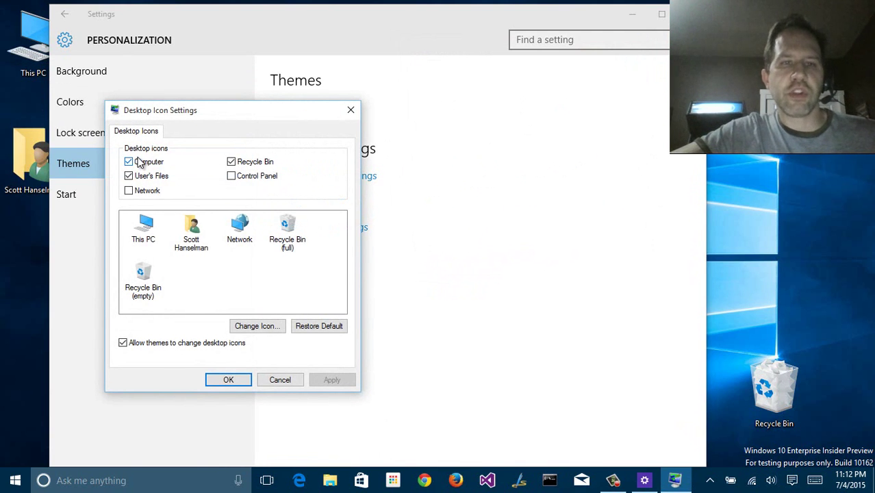
{"action": "left_click", "coordinate": [350, 111]}
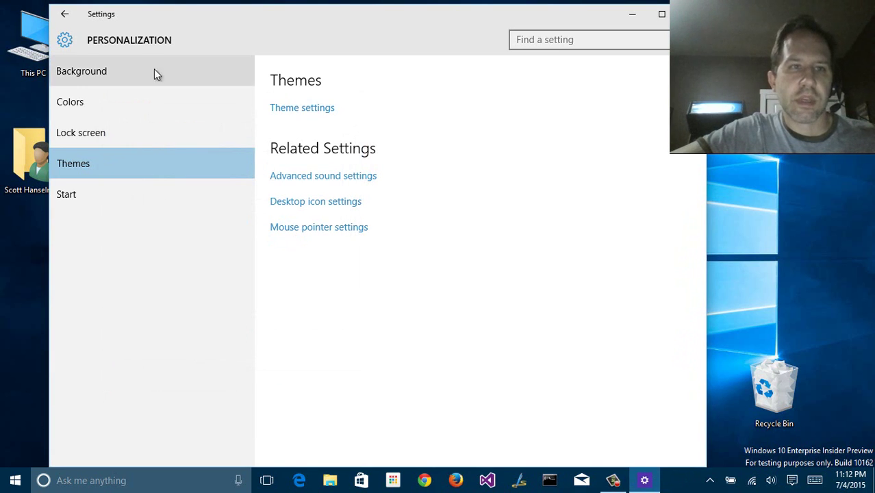
Go to System > Display and nudge the text-and-apps size, leaving it at 100%
{"action": "left_click", "coordinate": [64, 15]}
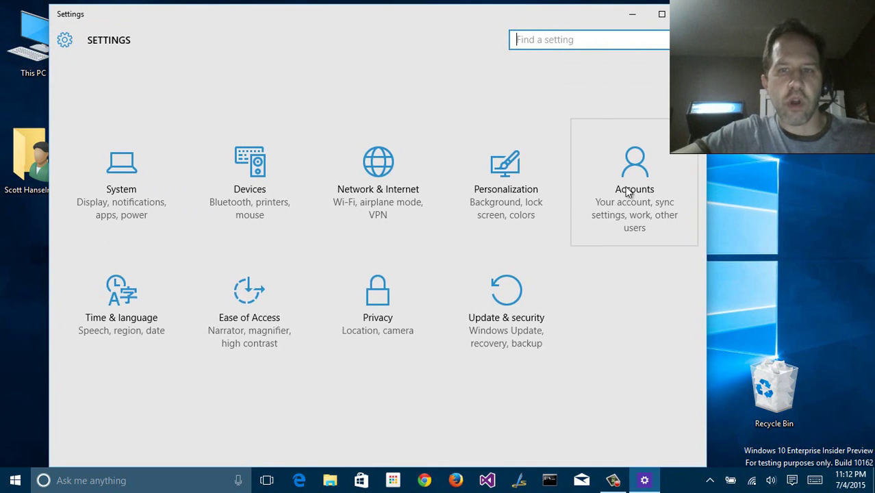
{"action": "left_click", "coordinate": [127, 195]}
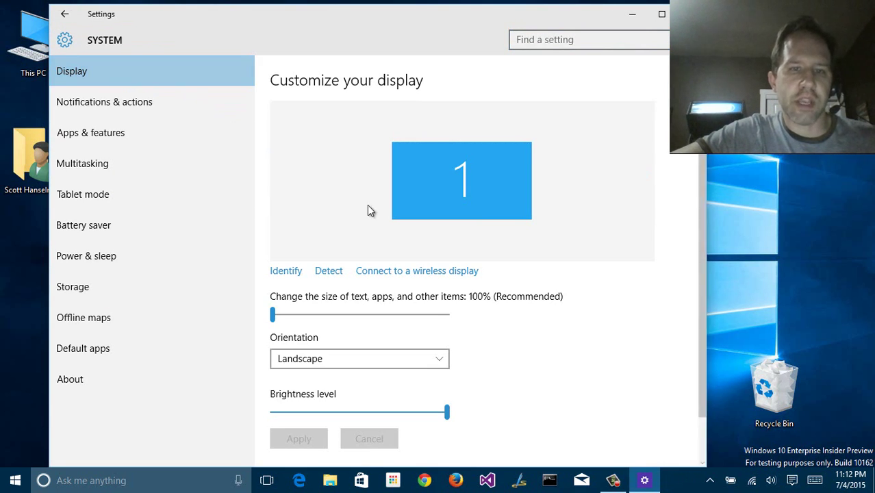
{"action": "scroll", "coordinate": [369, 209], "scroll_direction": "down", "scroll_amount": 1}
{"action": "left_click", "coordinate": [447, 263]}
{"action": "left_click_drag", "start_coordinate": [447, 263], "coordinate": [235, 264]}
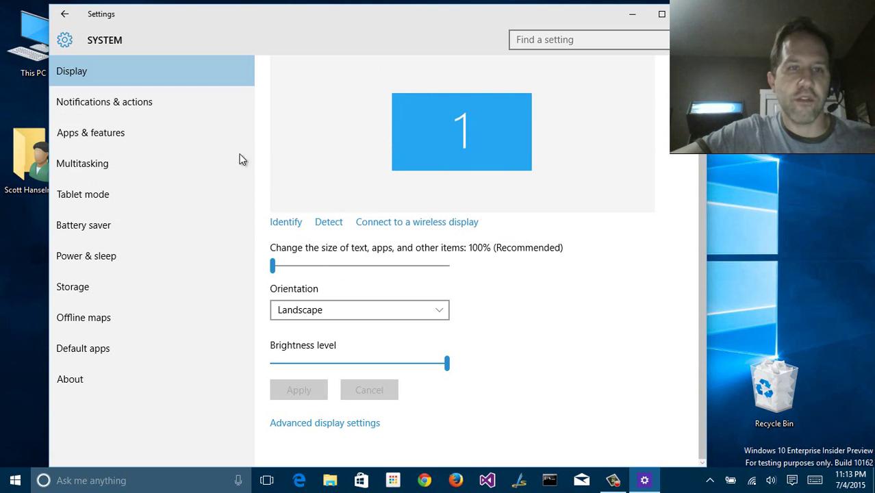
In Notifications & actions, check the Action Center tiles and keep Tablet mode as the first quick action
{"action": "left_click", "coordinate": [135, 107]}
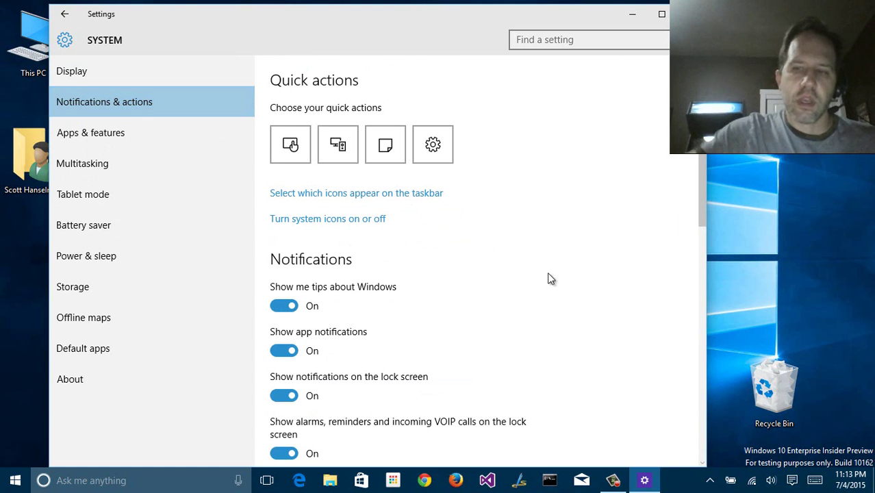
{"action": "left_click_drag", "start_coordinate": [856, 413], "coordinate": [808, 413]}
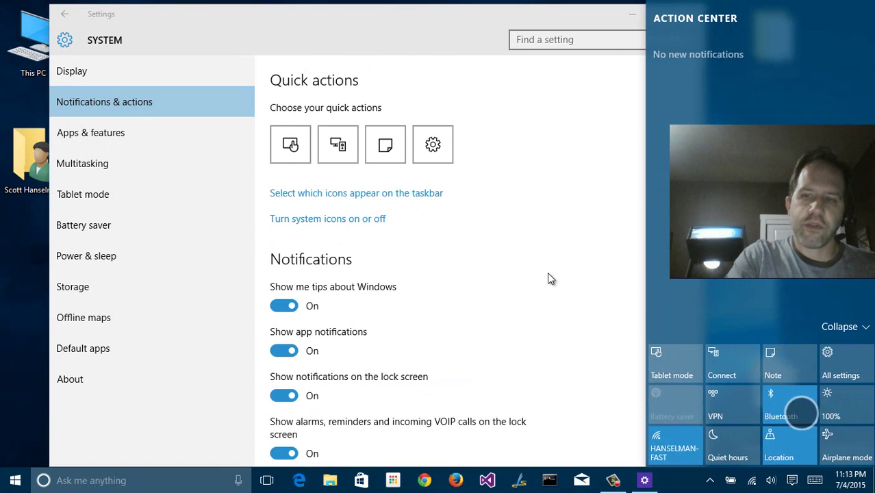
{"action": "left_click", "coordinate": [604, 372]}
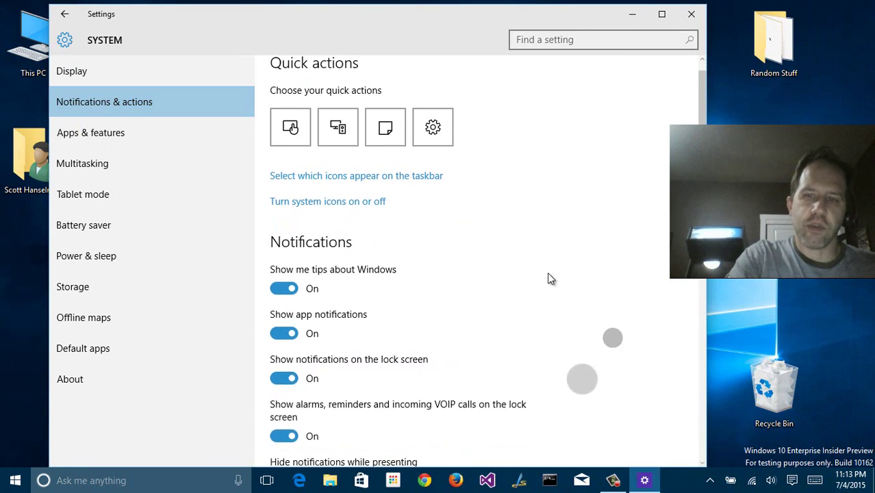
{"action": "left_click_drag", "start_coordinate": [586, 380], "coordinate": [586, 359]}
{"action": "left_click_drag", "start_coordinate": [856, 404], "coordinate": [733, 404]}
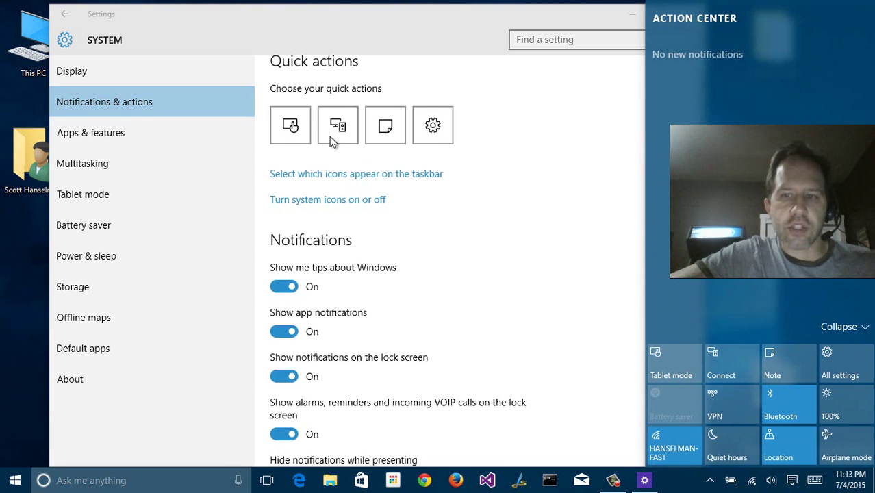
{"action": "left_click", "coordinate": [295, 132]}
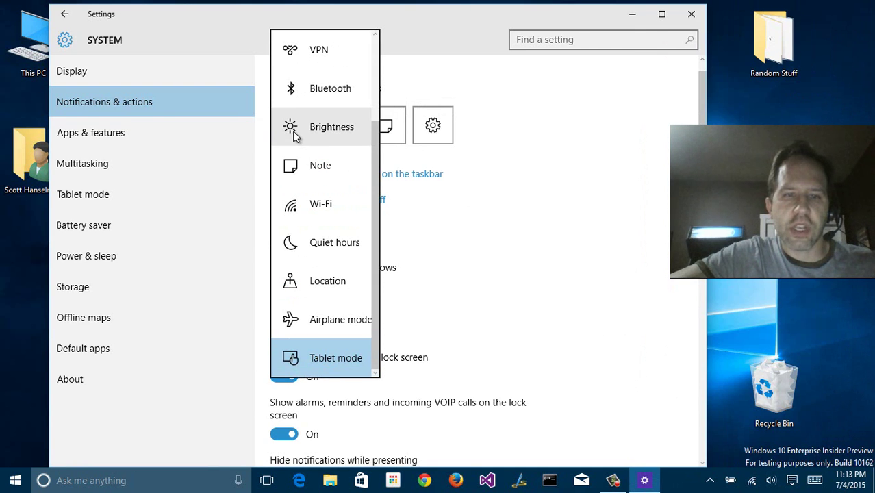
{"action": "left_click", "coordinate": [465, 166]}
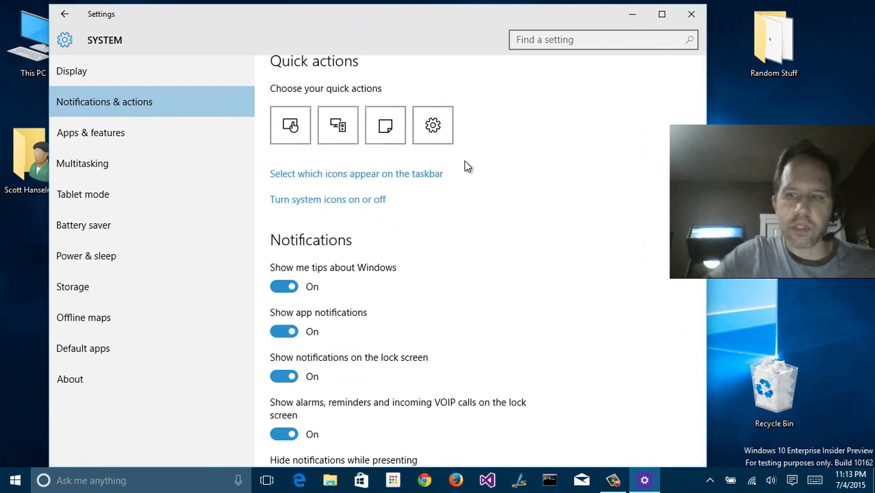
{"action": "key", "text": "super+a"}
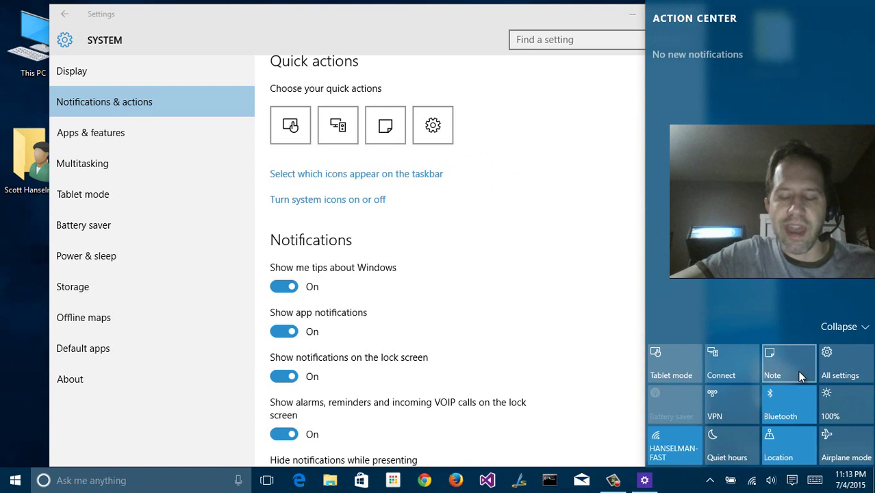
{"action": "left_click", "coordinate": [387, 129]}
Make VPN the third quick action and confirm its tile in the Action Center
{"action": "left_click", "coordinate": [395, 163]}
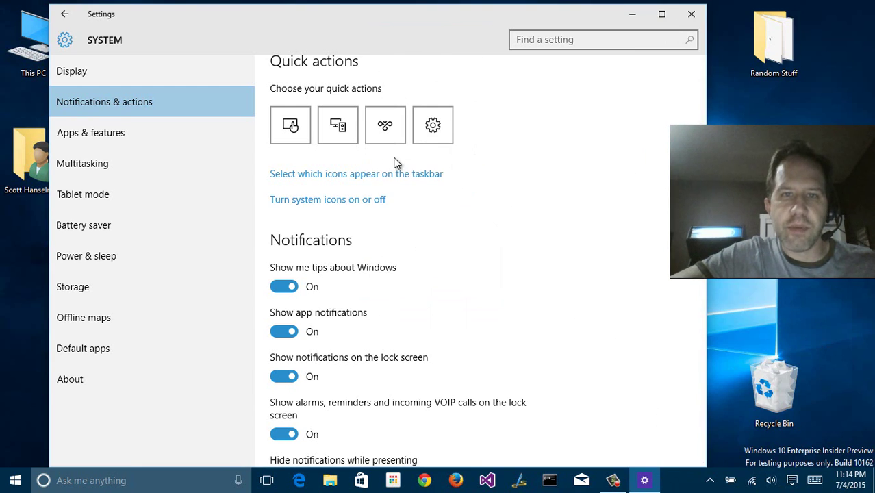
{"action": "left_click", "coordinate": [394, 125]}
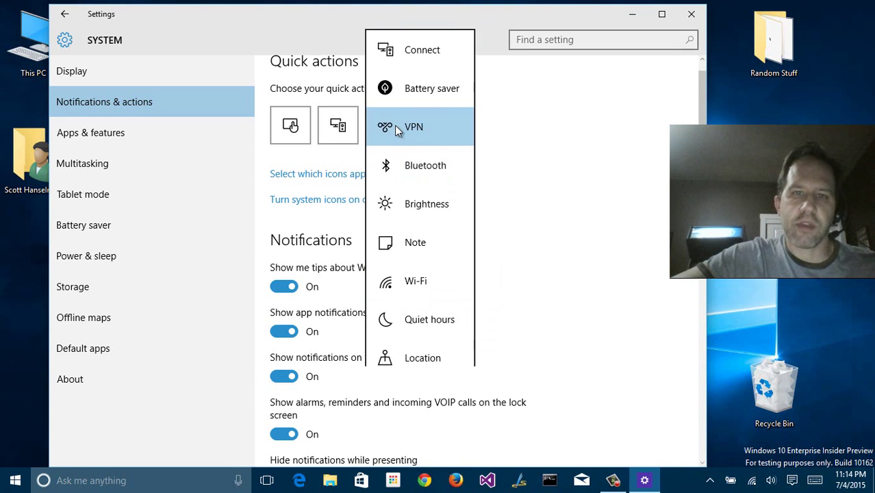
{"action": "left_click", "coordinate": [450, 127]}
{"action": "key", "text": "super+a"}
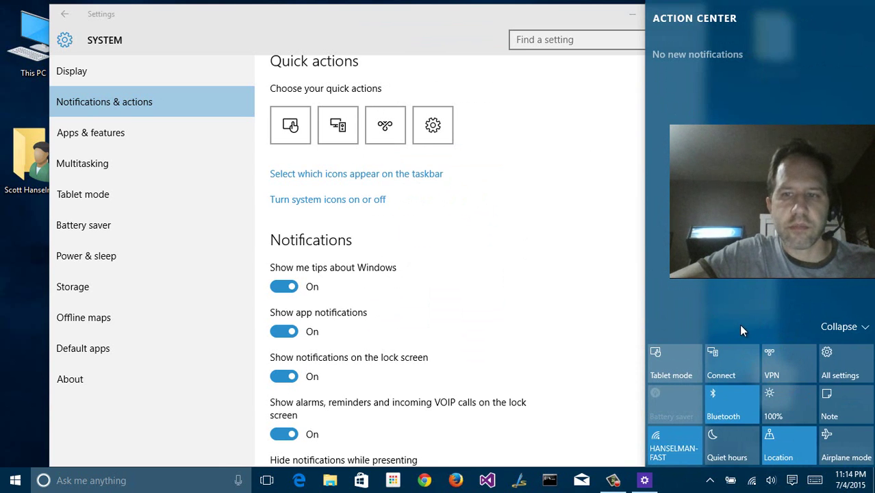
{"action": "left_click", "coordinate": [554, 246]}
Toggle the Power taskbar icon off and back on, then return to Notifications & actions
{"action": "left_click", "coordinate": [356, 174]}
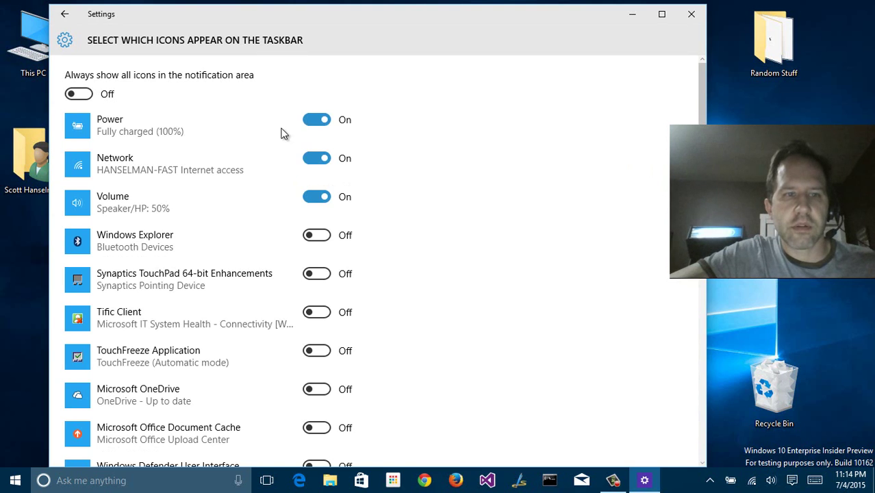
{"action": "left_click", "coordinate": [711, 481]}
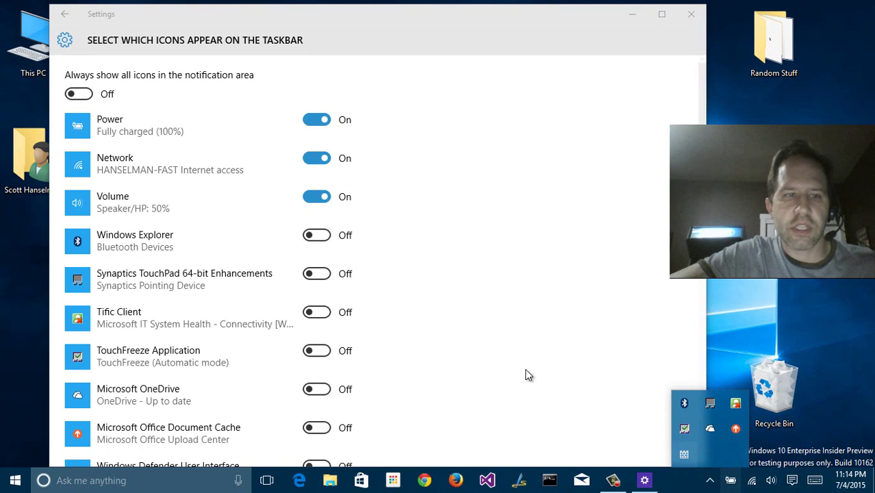
{"action": "left_click", "coordinate": [311, 125]}
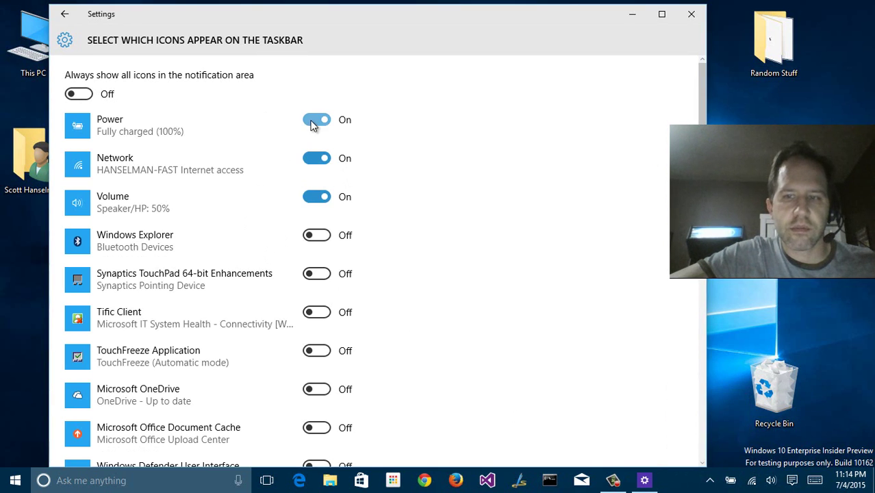
{"action": "left_click", "coordinate": [312, 125]}
{"action": "left_click", "coordinate": [311, 125]}
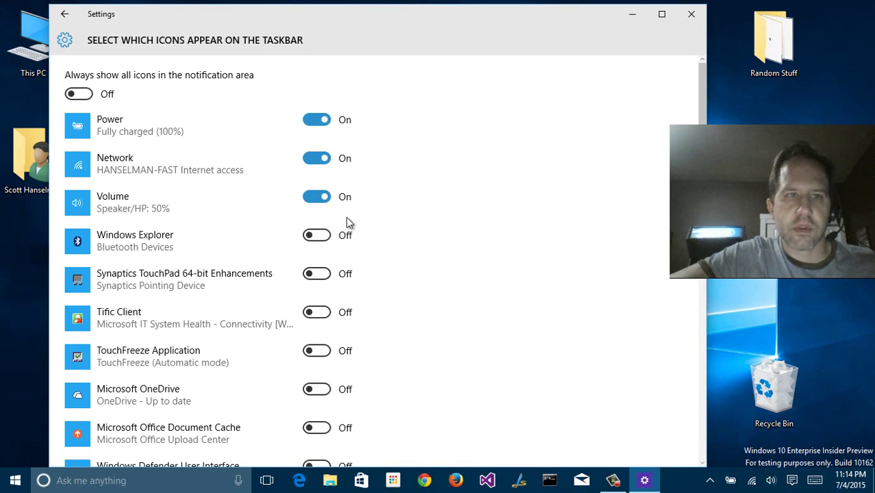
{"action": "scroll", "coordinate": [456, 294], "scroll_direction": "down", "scroll_amount": 5}
{"action": "scroll", "coordinate": [452, 298], "scroll_direction": "up", "scroll_amount": 3}
{"action": "left_click", "coordinate": [64, 14]}
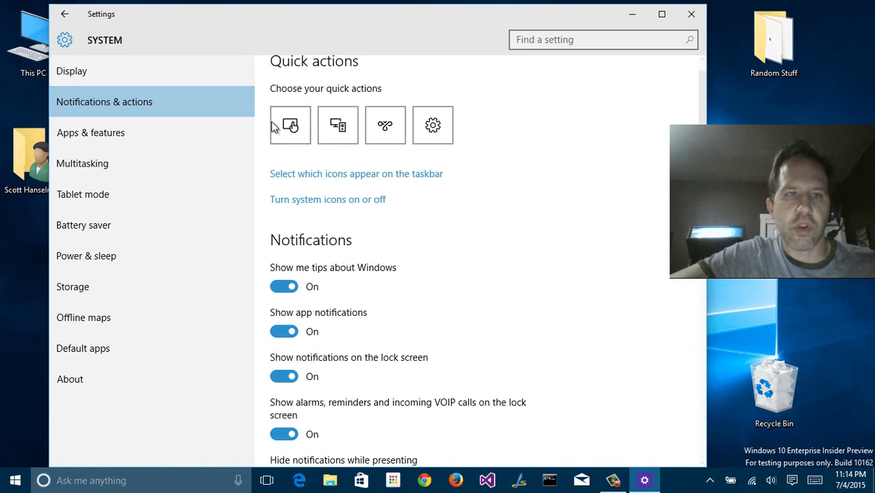
In system icons, toggle Clock off then on and Input Indicator on then off
{"action": "left_click", "coordinate": [352, 200]}
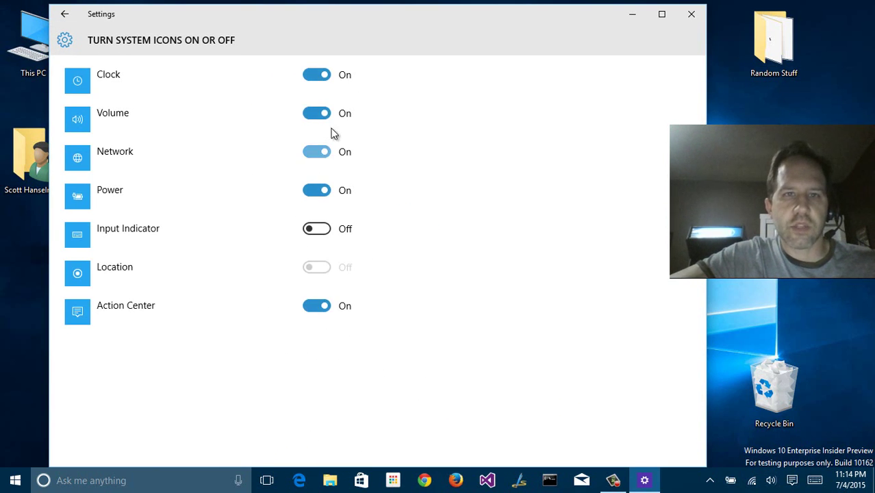
{"action": "left_click", "coordinate": [314, 77]}
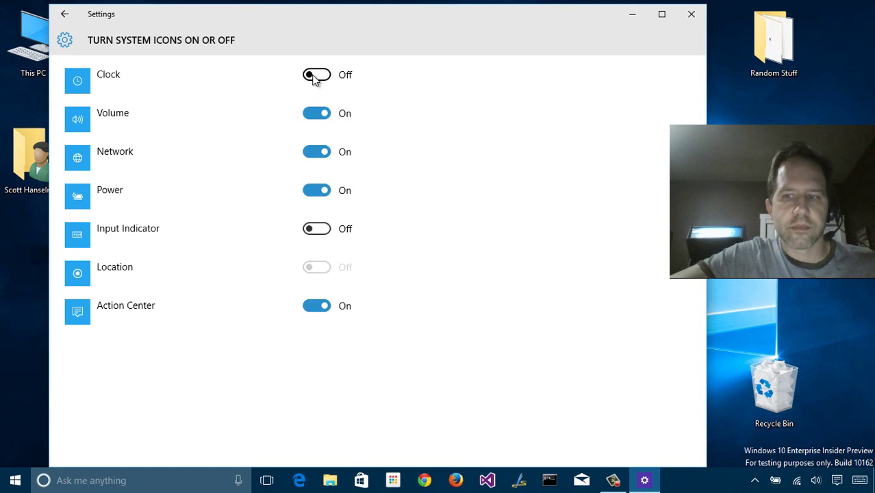
{"action": "left_click", "coordinate": [313, 77]}
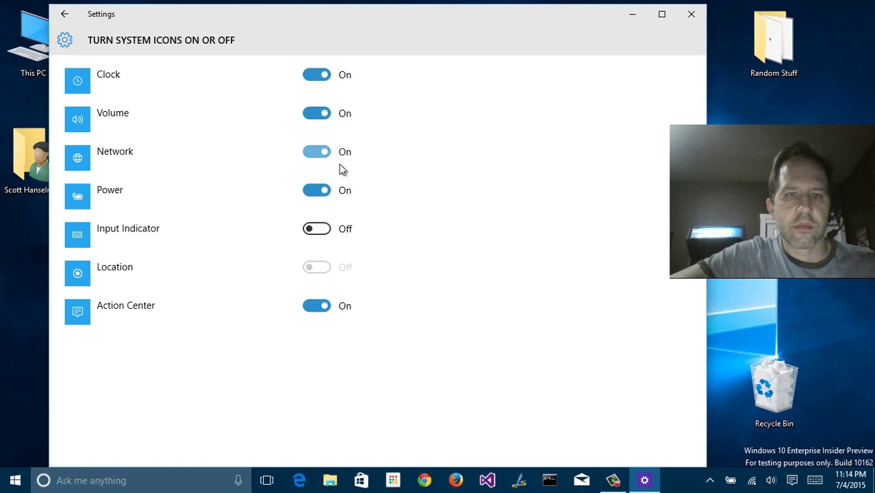
{"action": "left_click", "coordinate": [318, 229]}
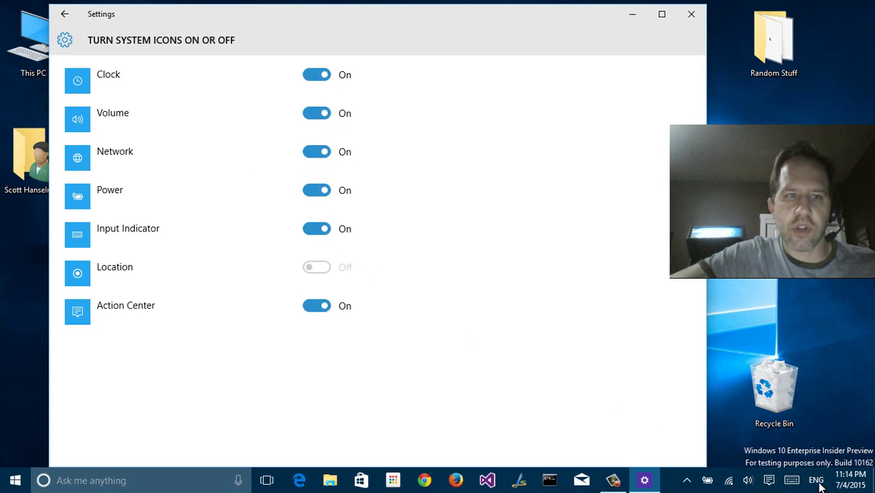
{"action": "left_click", "coordinate": [318, 229]}
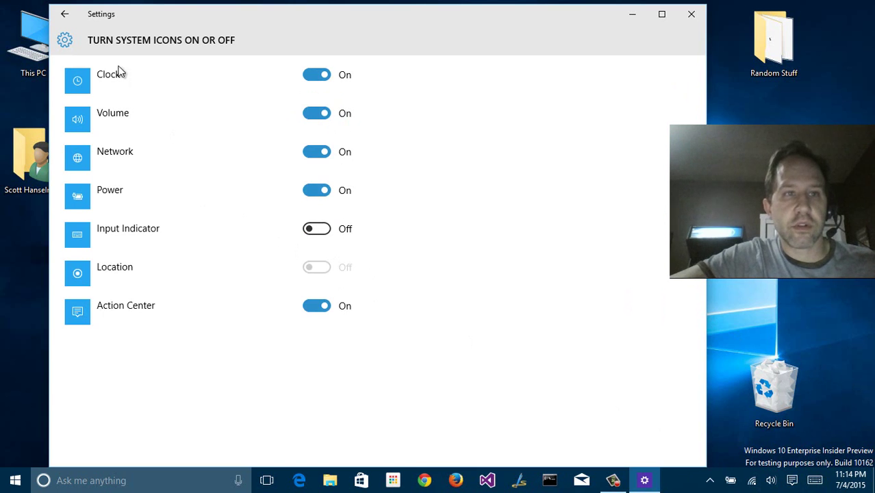
{"action": "left_click", "coordinate": [62, 18]}
Review the per-app notification list, toggle Mail off and back on, then open Apps & features
{"action": "scroll", "coordinate": [376, 179], "scroll_direction": "down", "scroll_amount": 2}
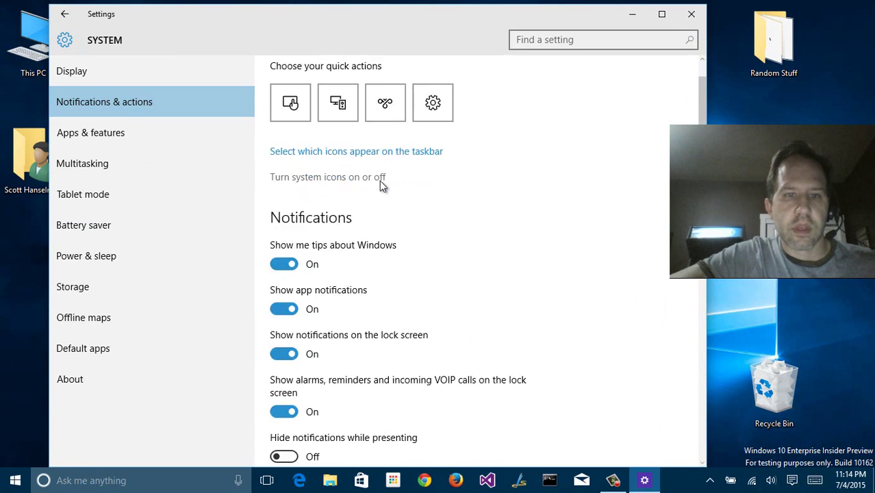
{"action": "scroll", "coordinate": [375, 207], "scroll_direction": "down", "scroll_amount": 2}
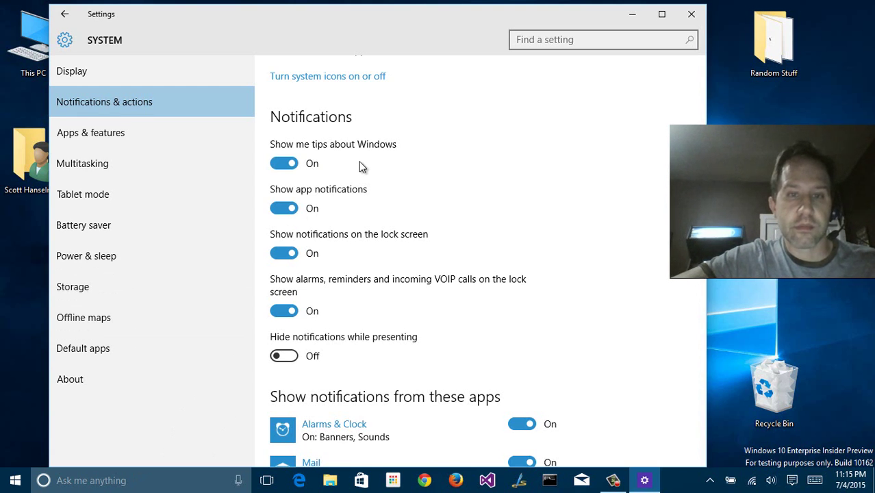
{"action": "scroll", "coordinate": [360, 167], "scroll_direction": "down", "scroll_amount": 2}
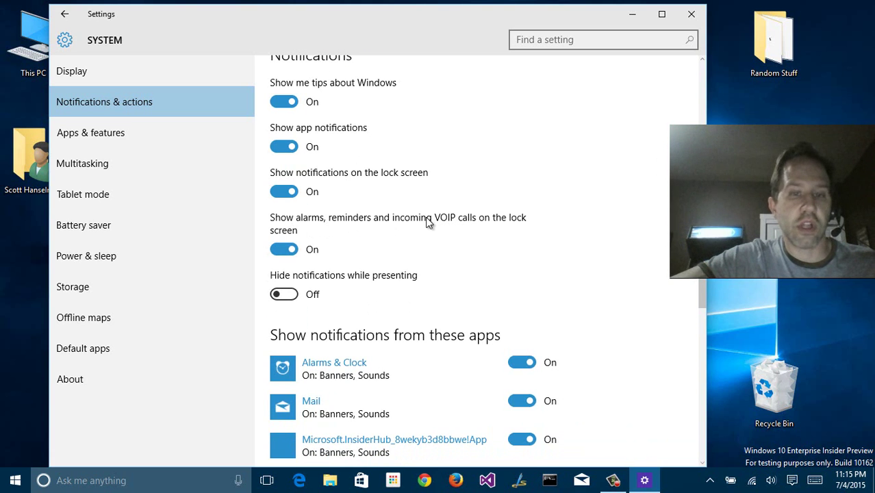
{"action": "scroll", "coordinate": [427, 220], "scroll_direction": "down", "scroll_amount": 5}
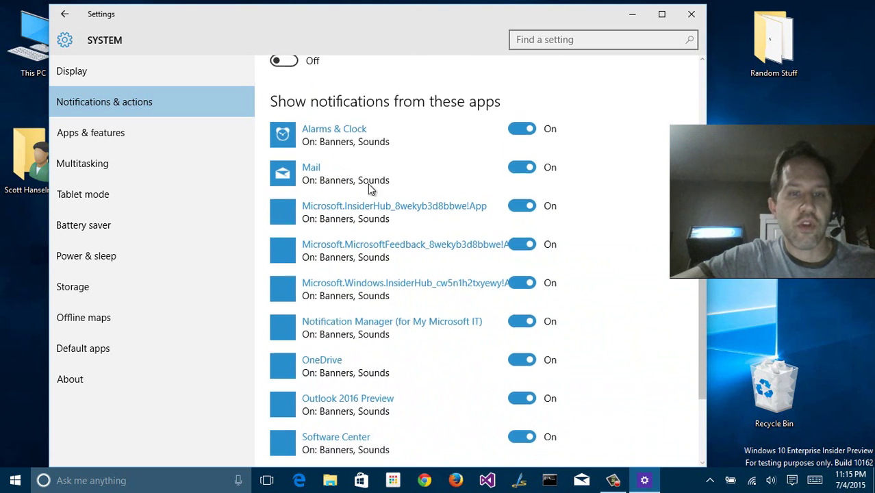
{"action": "scroll", "coordinate": [368, 183], "scroll_direction": "down", "scroll_amount": 3}
{"action": "scroll", "coordinate": [364, 183], "scroll_direction": "up", "scroll_amount": 3}
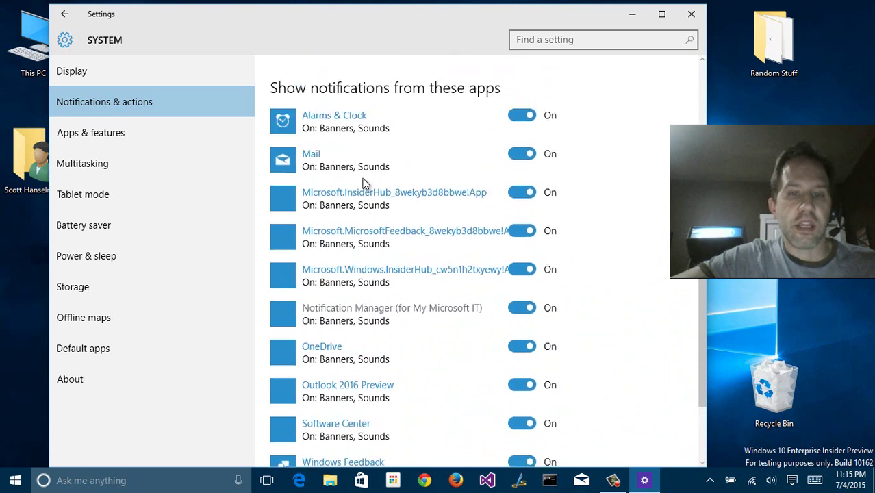
{"action": "scroll", "coordinate": [362, 183], "scroll_direction": "up", "scroll_amount": 2}
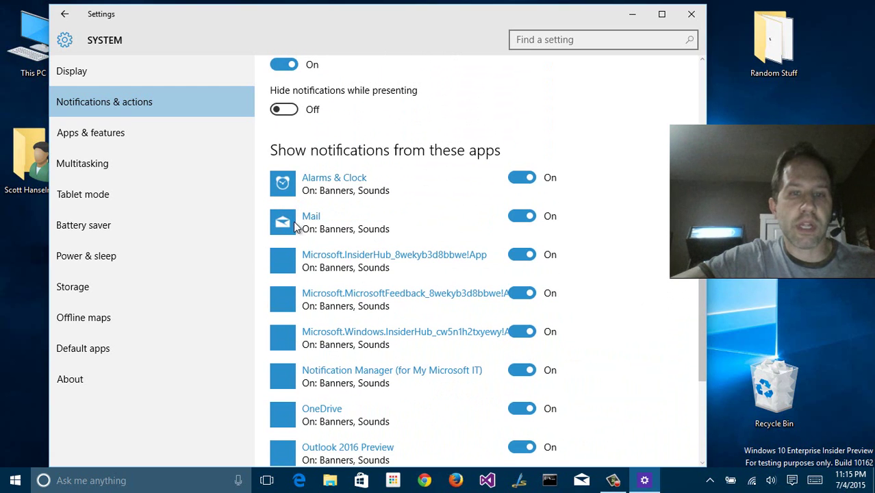
{"action": "left_click", "coordinate": [524, 216]}
{"action": "left_click", "coordinate": [512, 216]}
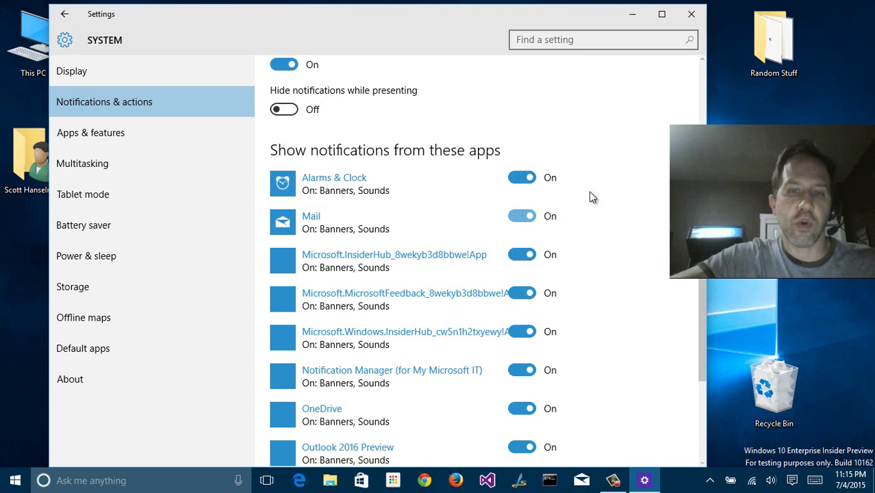
{"action": "left_click", "coordinate": [138, 128]}
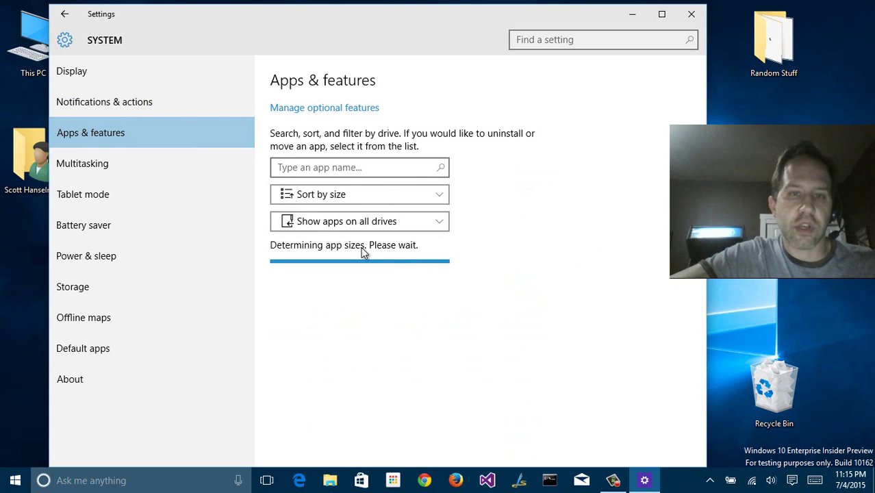
Search installed apps for 'paint', inspect Paint.NET and Fresh Paint options, then clear the search
{"action": "left_click", "coordinate": [289, 169]}
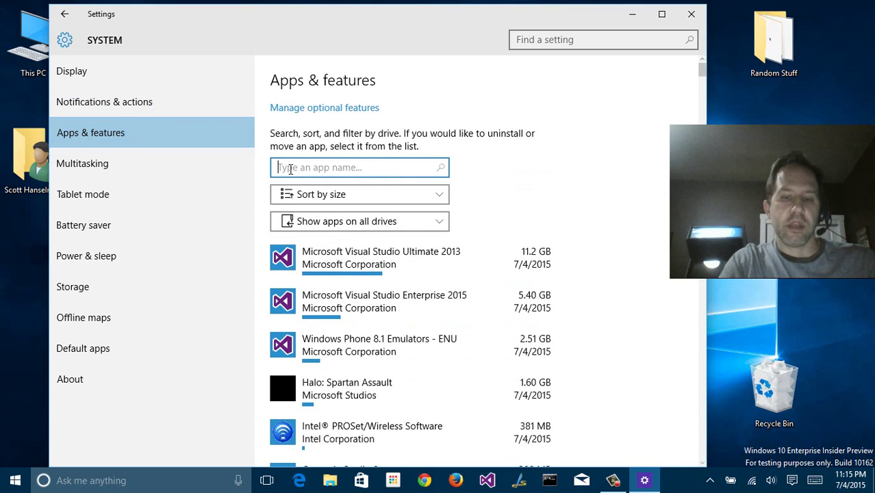
{"action": "type", "text": "pa"}
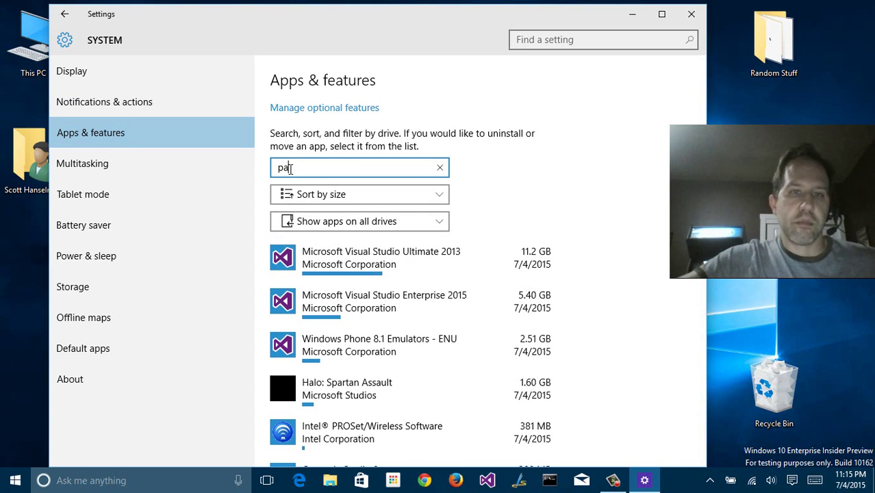
{"action": "type", "text": "int"}
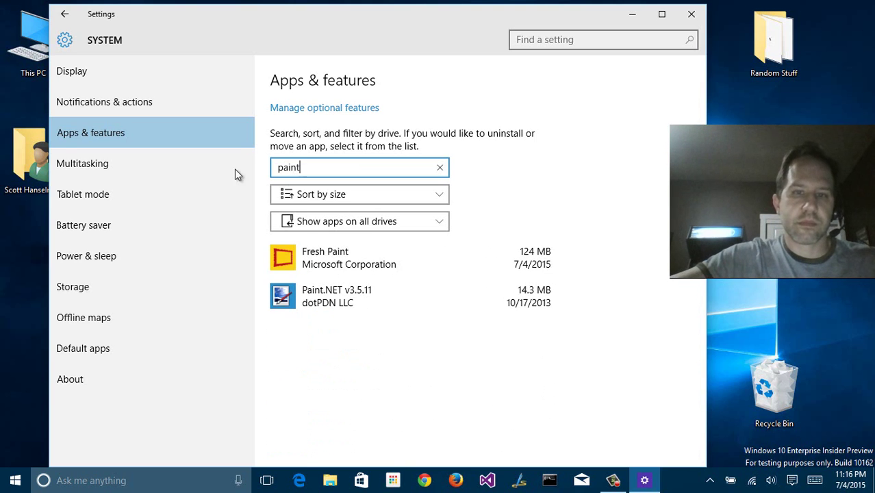
{"action": "left_click", "coordinate": [359, 298]}
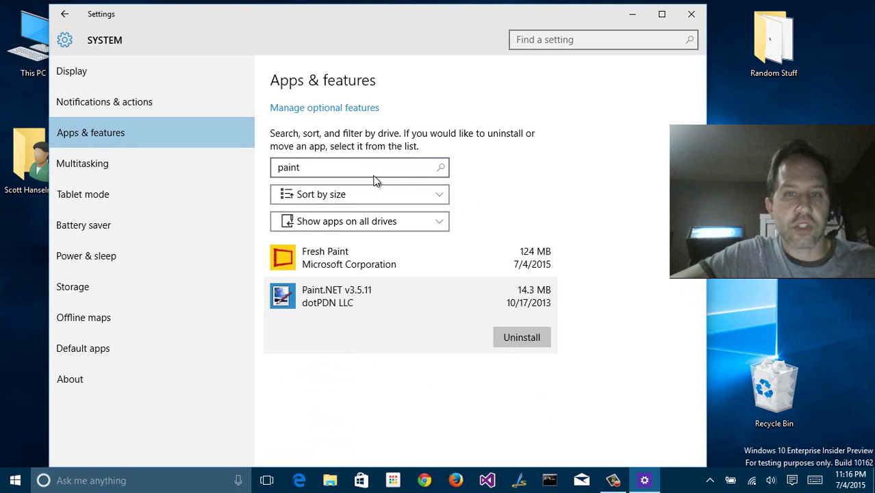
{"action": "left_click_drag", "start_coordinate": [374, 172], "coordinate": [245, 164]}
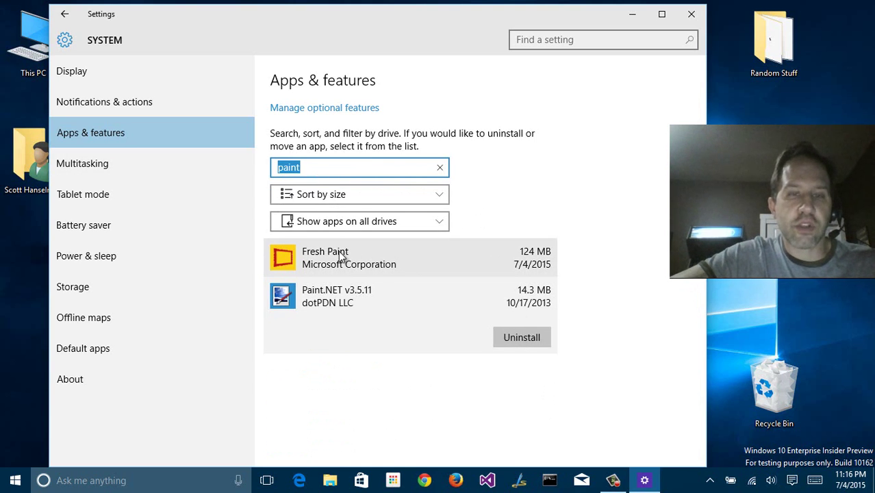
{"action": "left_click", "coordinate": [374, 285]}
{"action": "left_click", "coordinate": [383, 269]}
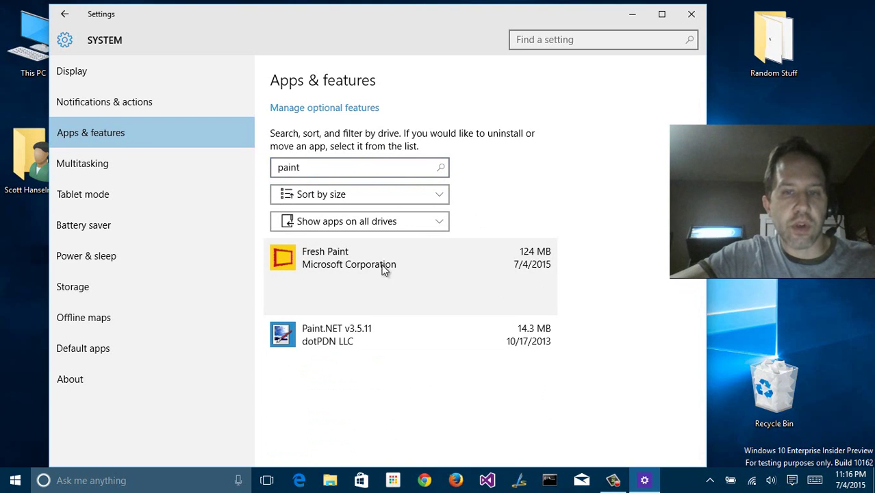
{"action": "left_click", "coordinate": [384, 327]}
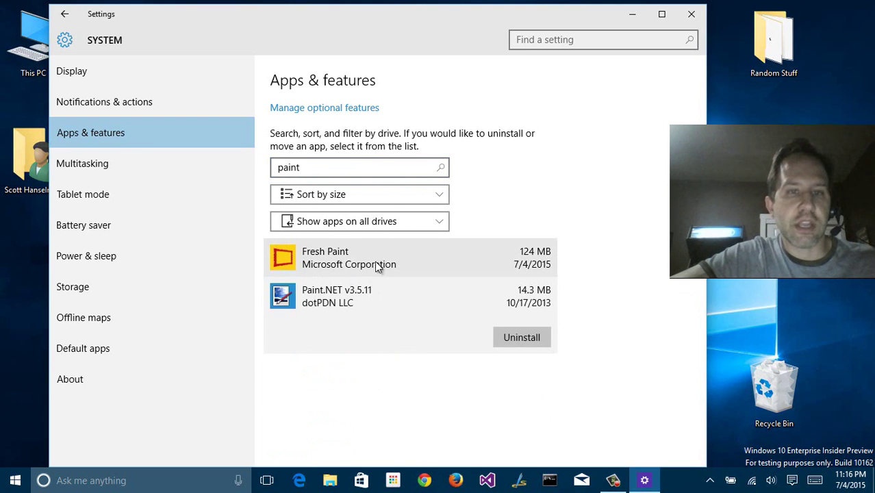
{"action": "left_click", "coordinate": [377, 167]}
{"action": "key", "text": "BackSpace"}
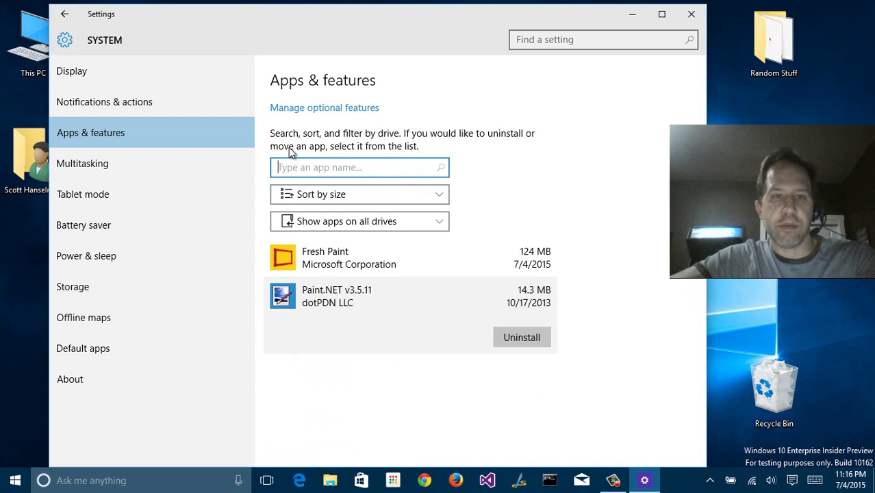
Keep sorting by size and uninstall Halo: Spartan Assault
{"action": "left_click", "coordinate": [334, 196]}
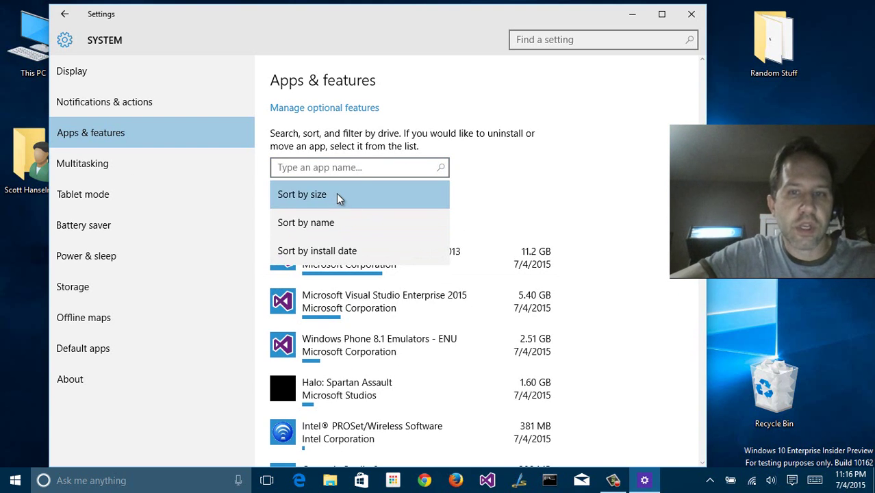
{"action": "left_click", "coordinate": [579, 211]}
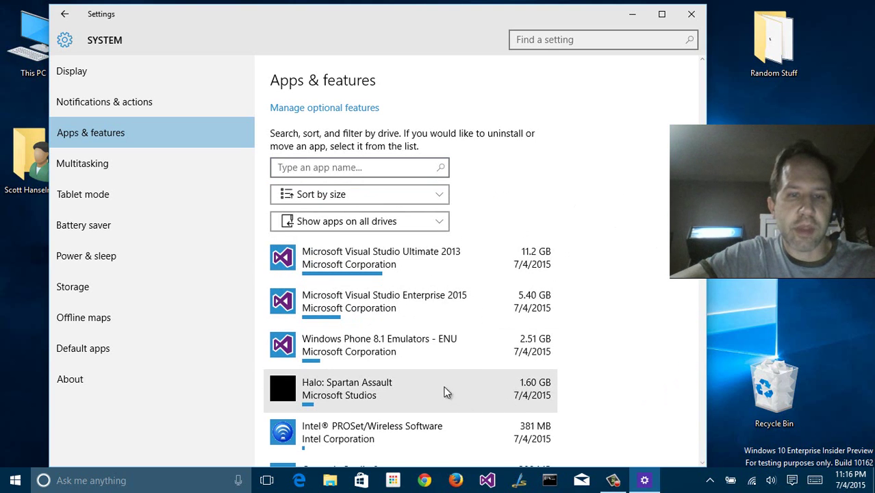
{"action": "scroll", "coordinate": [441, 389], "scroll_direction": "down", "scroll_amount": 1}
{"action": "left_click", "coordinate": [371, 327]}
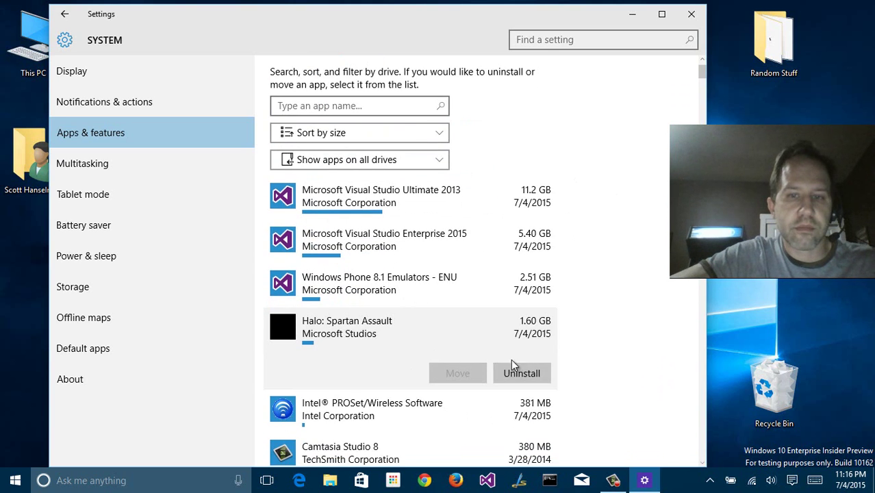
{"action": "left_click", "coordinate": [522, 372]}
{"action": "left_click", "coordinate": [590, 341]}
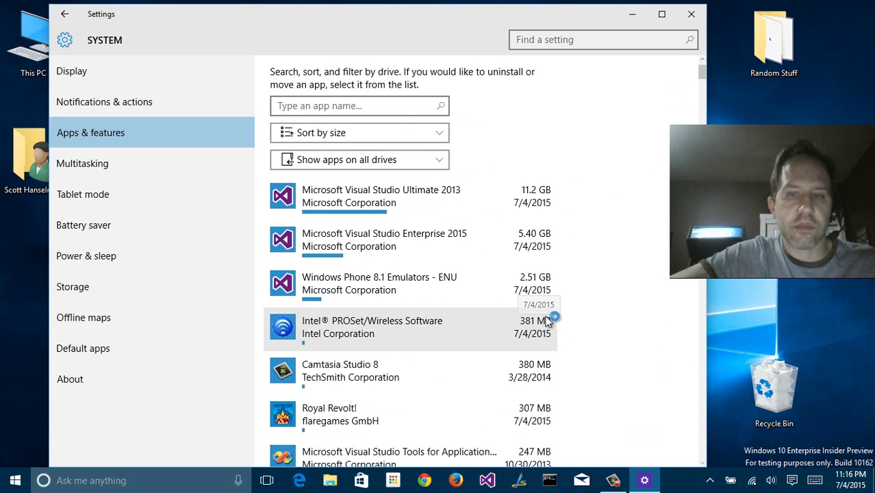
Keep the all-drives filter, try sorting by install date, then switch back to sort by size
{"action": "scroll", "coordinate": [574, 294], "scroll_direction": "up", "scroll_amount": 2}
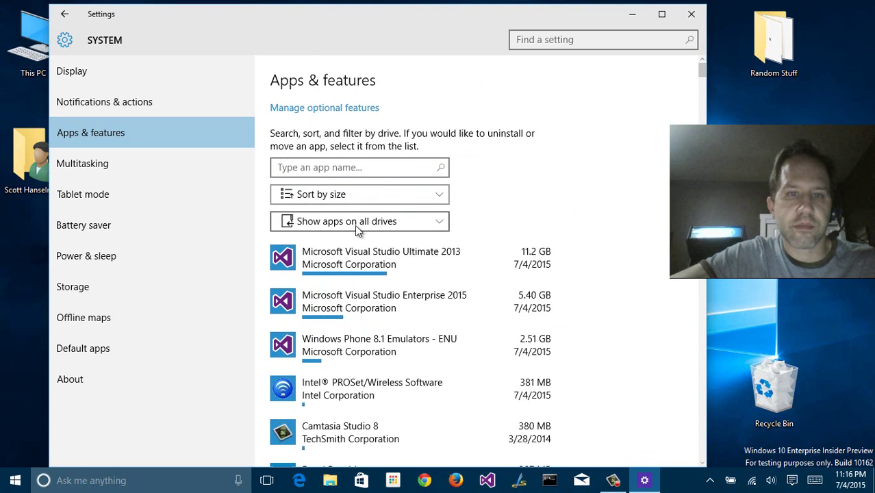
{"action": "left_click", "coordinate": [339, 219]}
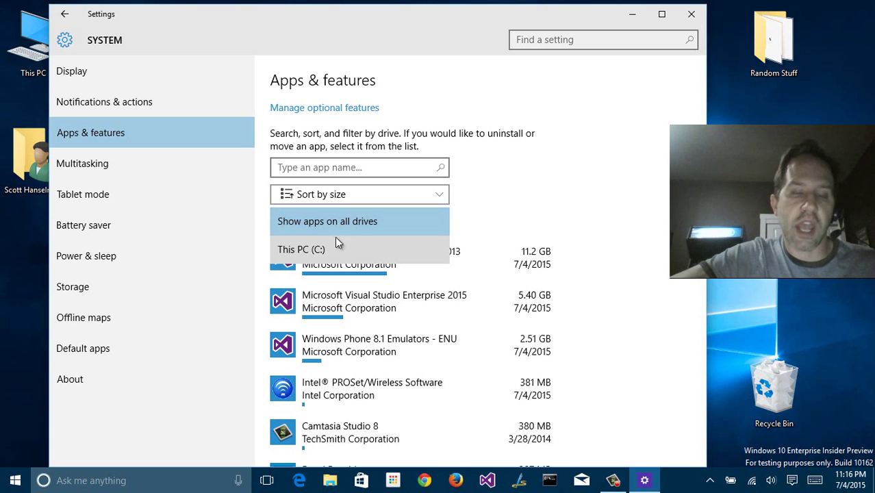
{"action": "left_click", "coordinate": [305, 221]}
{"action": "left_click", "coordinate": [318, 195]}
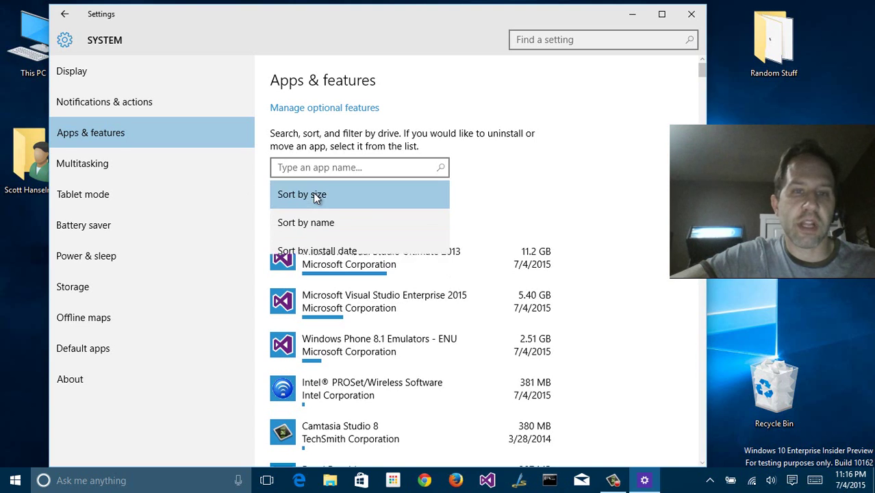
{"action": "left_click", "coordinate": [314, 251]}
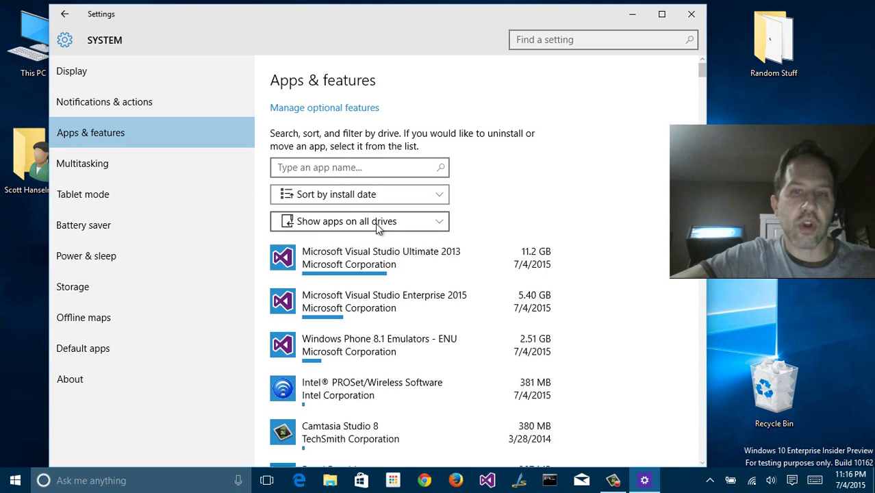
{"action": "left_click", "coordinate": [404, 198]}
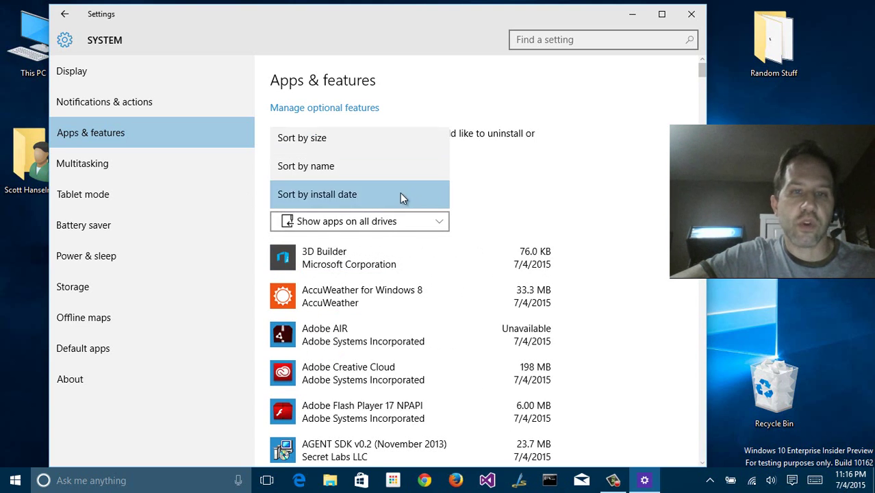
{"action": "left_click", "coordinate": [299, 141]}
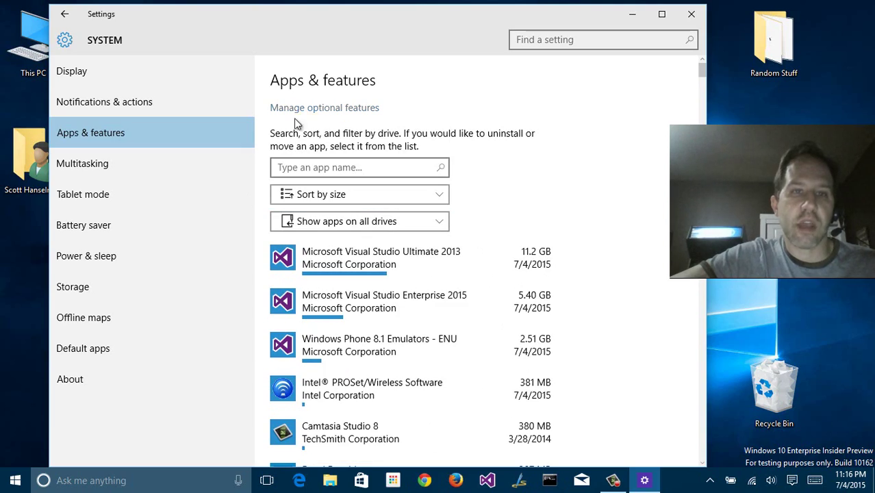
{"action": "scroll", "coordinate": [466, 284], "scroll_direction": "down", "scroll_amount": 1}
{"action": "scroll", "coordinate": [466, 285], "scroll_direction": "down", "scroll_amount": 10}
{"action": "scroll", "coordinate": [411, 273], "scroll_direction": "up", "scroll_amount": 12}
In Multitasking, snap Settings to the right half, then the left half, then restore it
{"action": "left_click", "coordinate": [111, 168]}
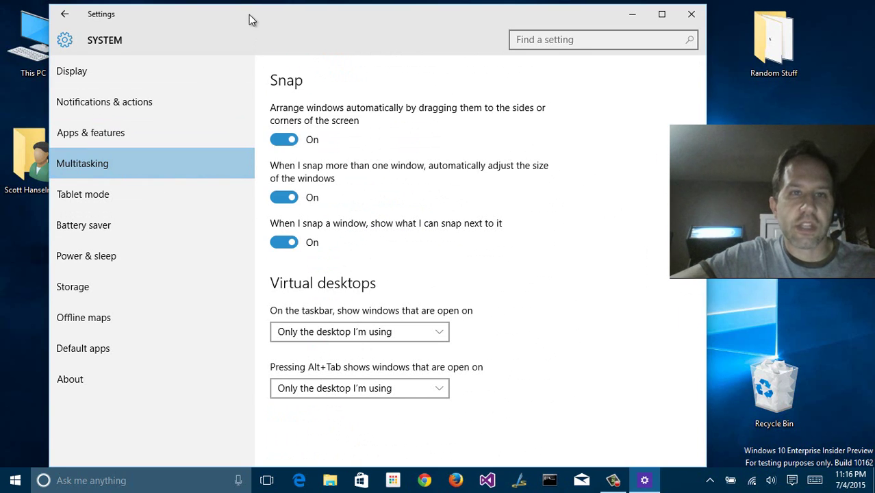
{"action": "left_click_drag", "start_coordinate": [249, 14], "coordinate": [874, 102]}
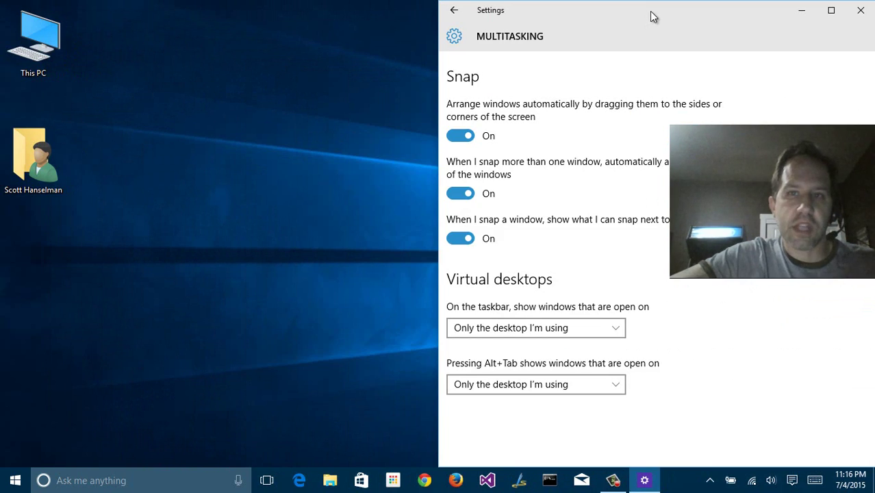
{"action": "left_click_drag", "start_coordinate": [650, 13], "coordinate": [1, 103]}
{"action": "left_click_drag", "start_coordinate": [178, 14], "coordinate": [490, 42]}
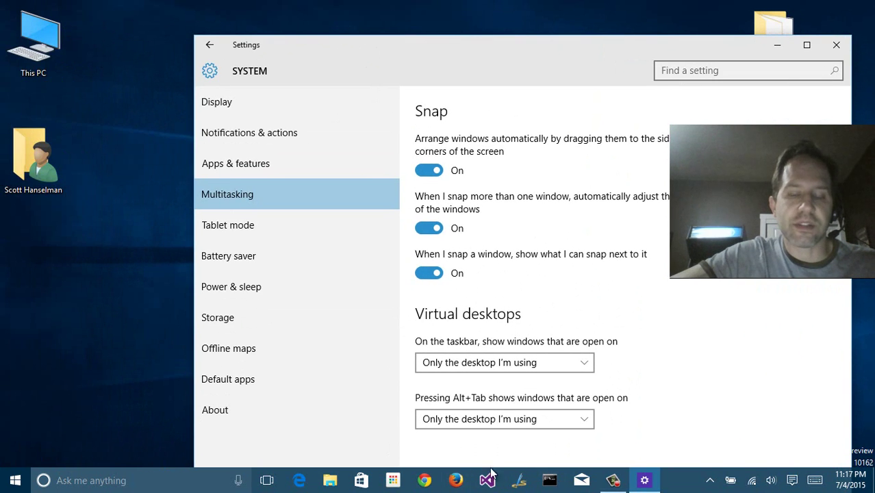
Snap Settings right and Command Prompt left side by side, then close Command Prompt and unsnap Settings
{"action": "left_click", "coordinate": [549, 480]}
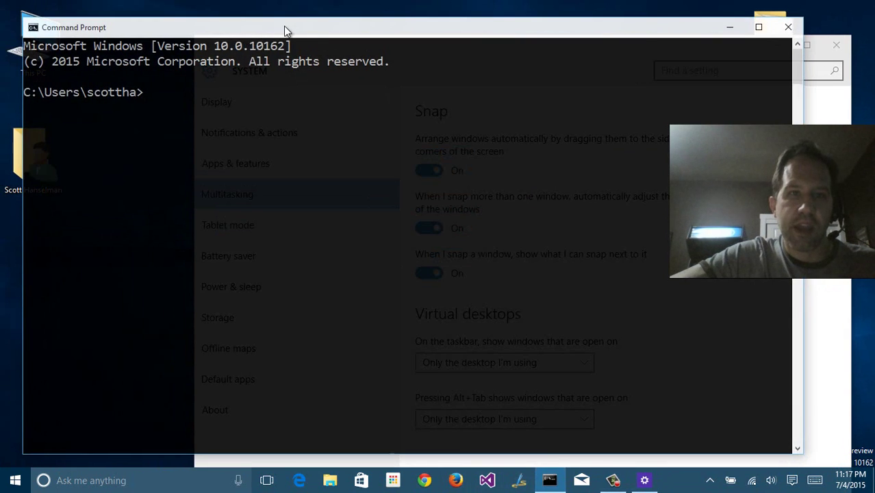
{"action": "left_click_drag", "start_coordinate": [284, 27], "coordinate": [302, 92]}
{"action": "left_click_drag", "start_coordinate": [285, 52], "coordinate": [874, 114]}
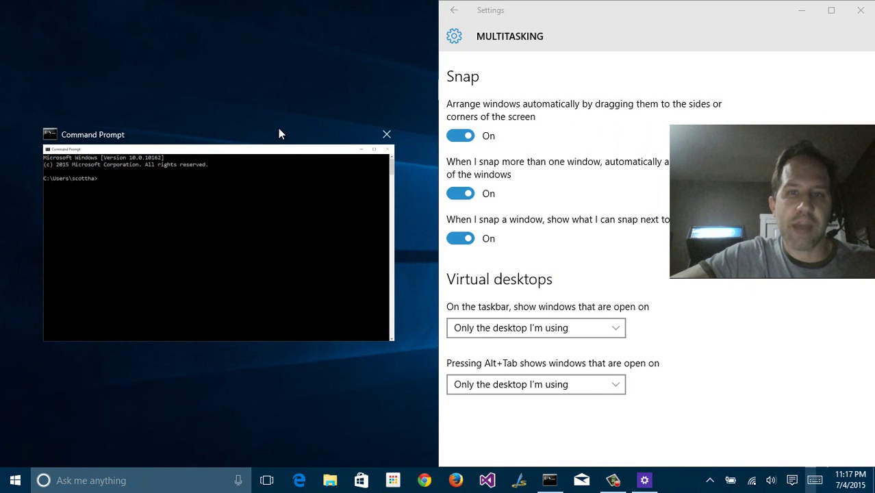
{"action": "left_click", "coordinate": [169, 208]}
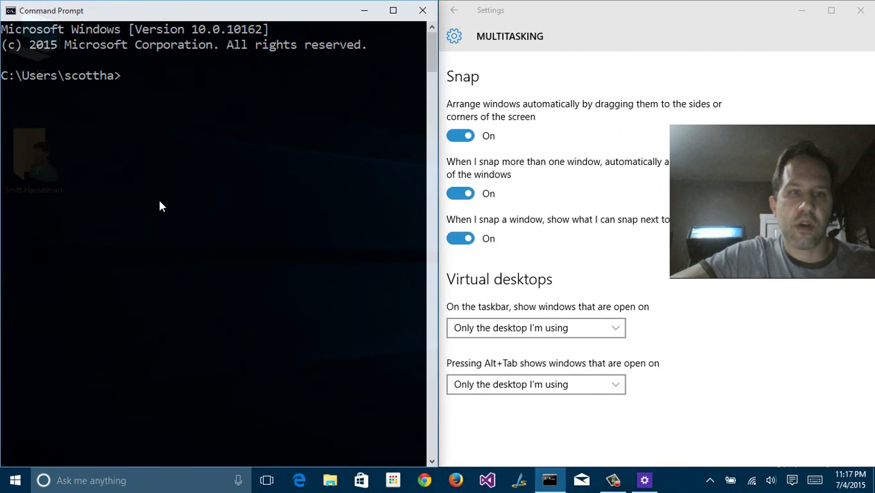
{"action": "left_click", "coordinate": [422, 11]}
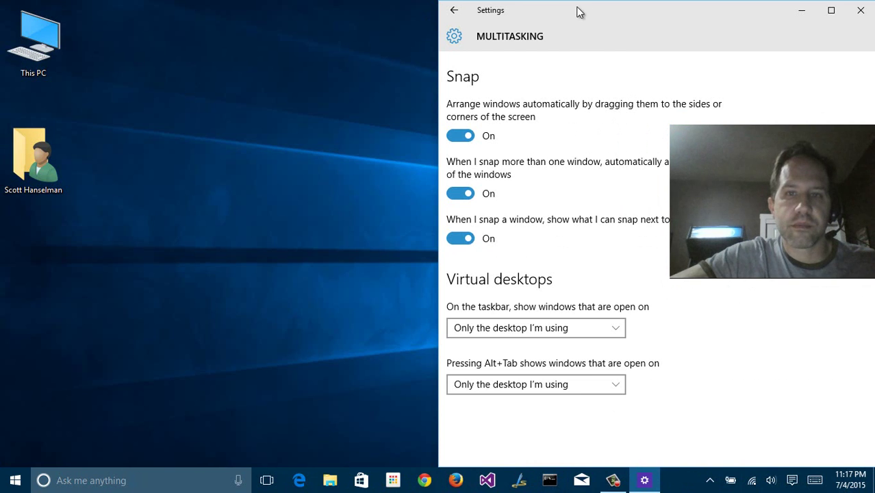
{"action": "left_click_drag", "start_coordinate": [578, 10], "coordinate": [194, 1]}
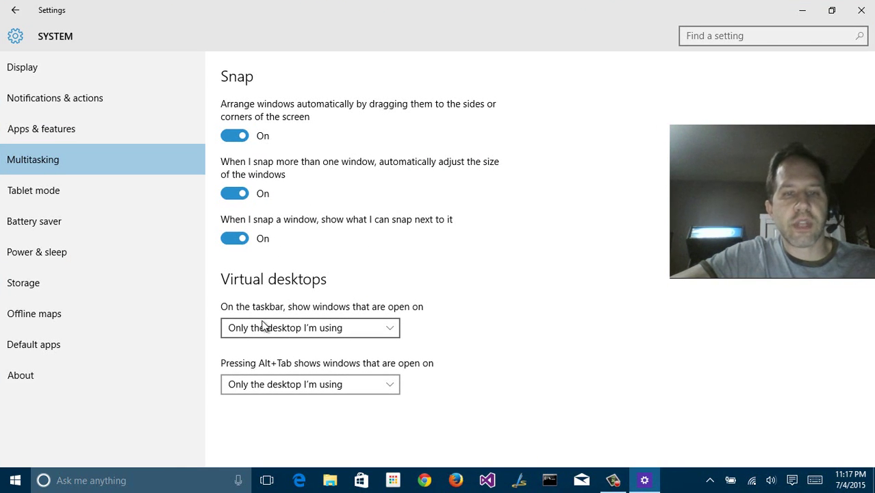
Keep the taskbar showing only current-desktop windows, visit Desktop 2, return to Desktop 1, then open Tablet mode
{"action": "left_click", "coordinate": [350, 319]}
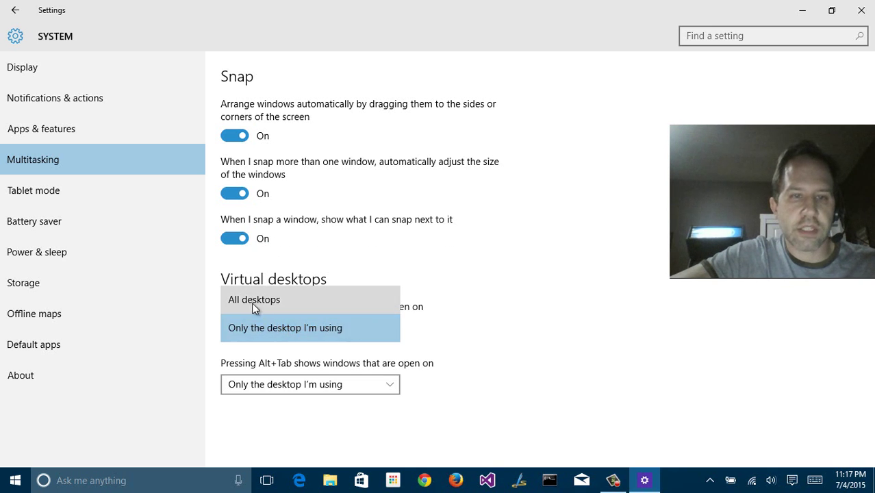
{"action": "left_click", "coordinate": [265, 328]}
{"action": "left_click", "coordinate": [271, 488]}
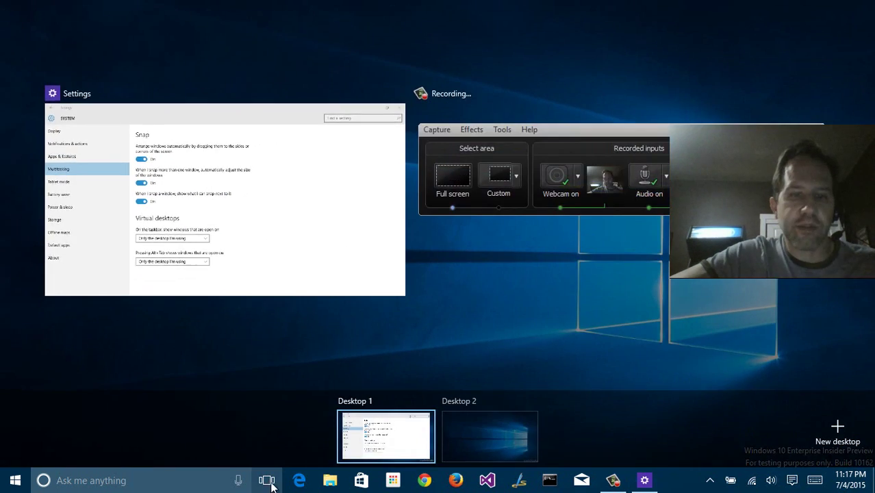
{"action": "left_click", "coordinate": [478, 436]}
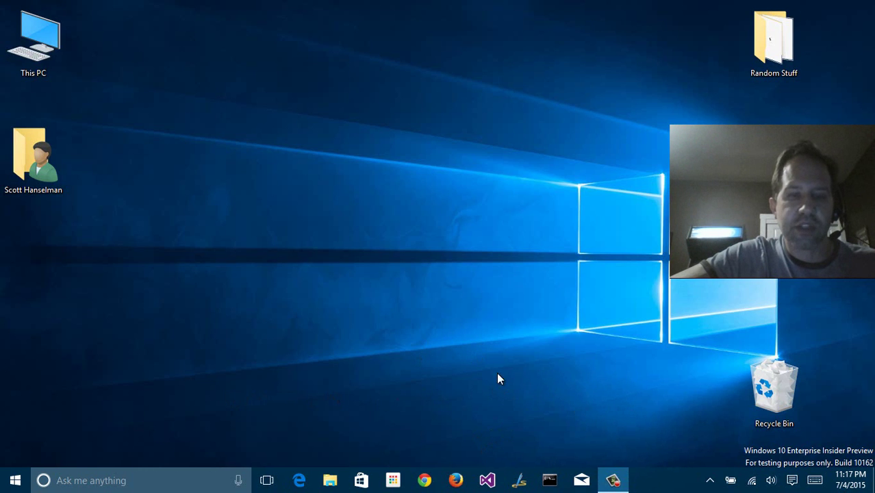
{"action": "left_click", "coordinate": [268, 479]}
{"action": "left_click", "coordinate": [385, 421]}
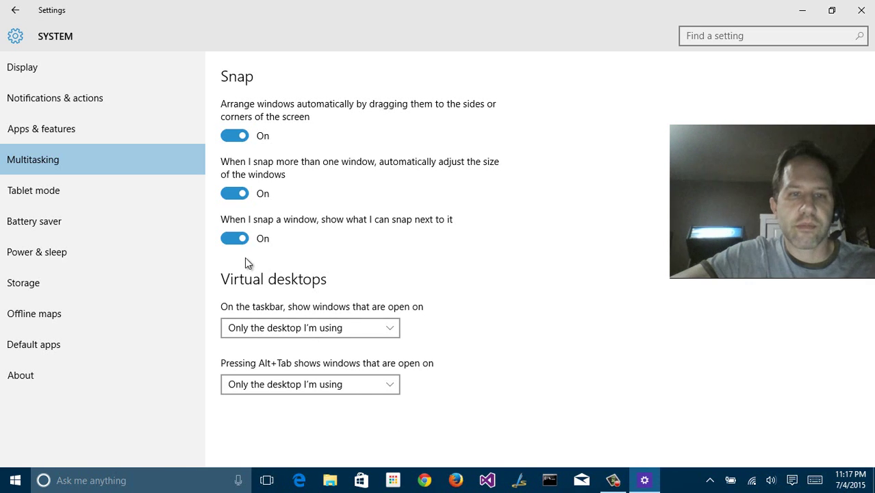
{"action": "left_click", "coordinate": [71, 185]}
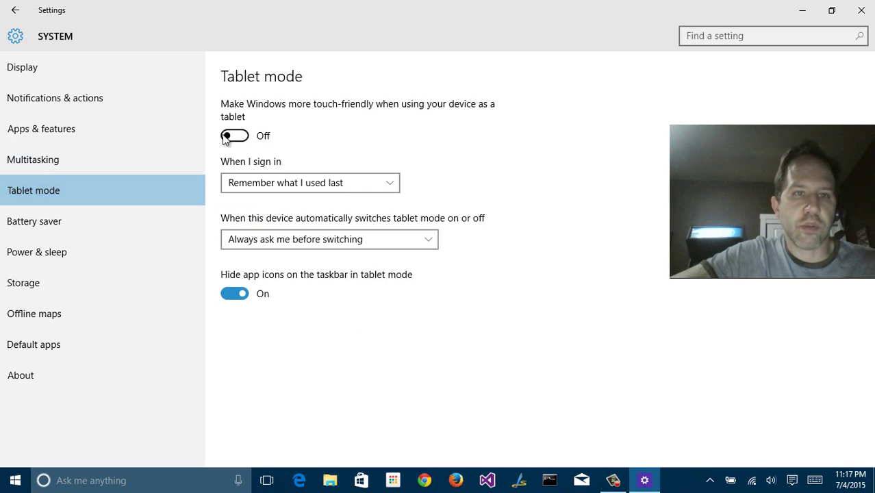
Turn tablet mode on from the Action Center quick action
{"action": "left_click", "coordinate": [15, 481]}
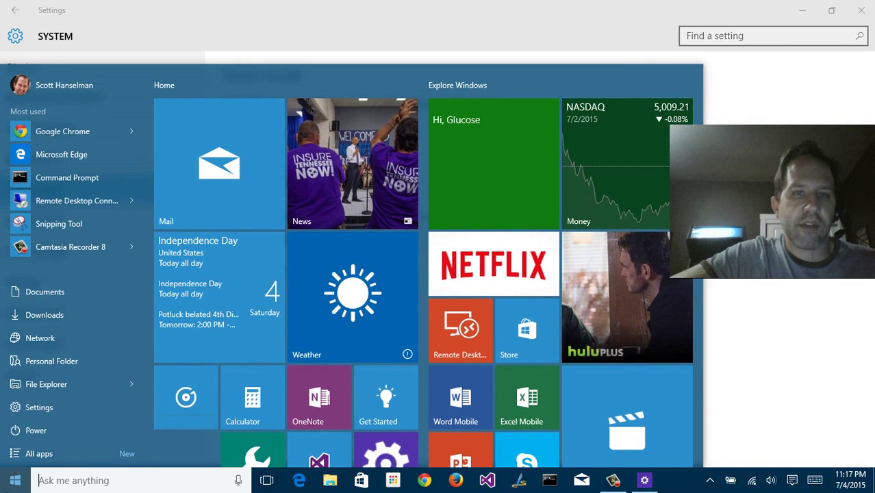
{"action": "key", "text": "Escape"}
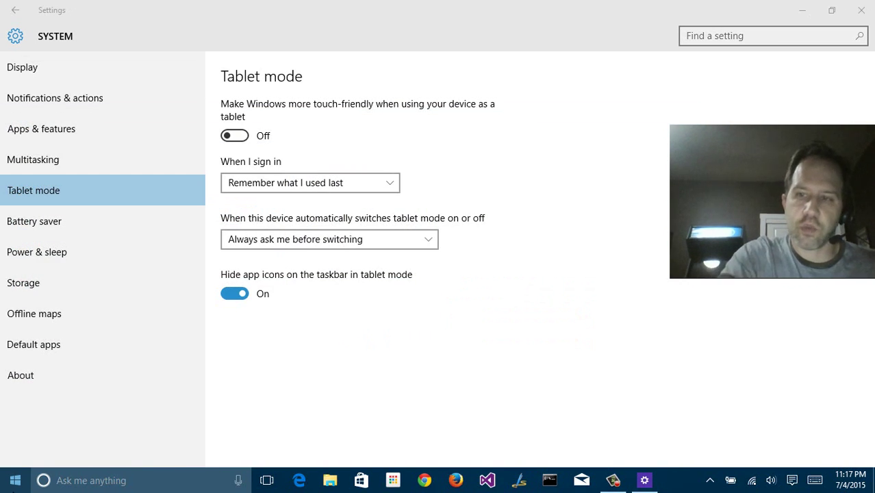
{"action": "key", "text": "super+a"}
{"action": "left_click", "coordinate": [671, 363]}
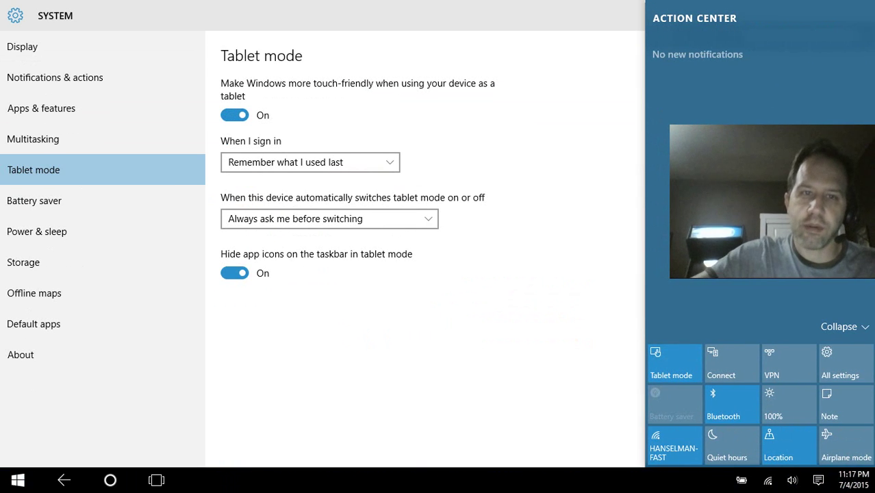
{"action": "key", "text": "Escape"}
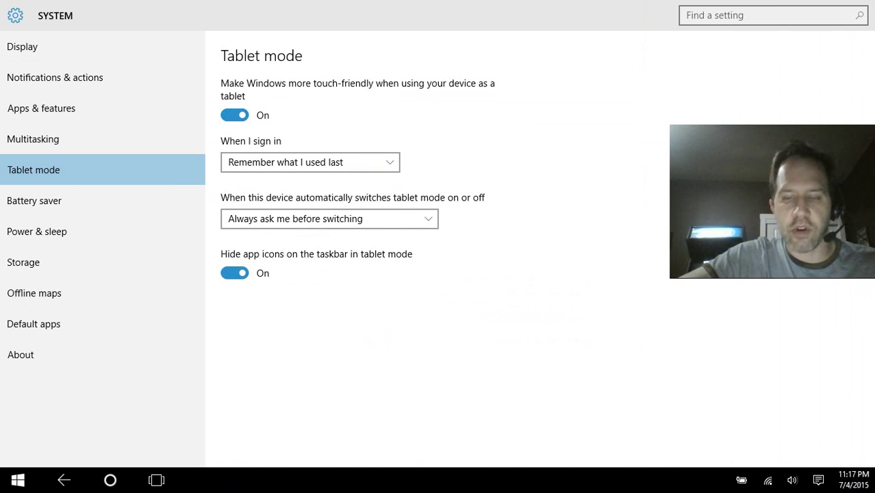
Check the full-screen Start screen, turn tablet mode off in Settings, then open Battery saver
{"action": "key", "text": "super"}
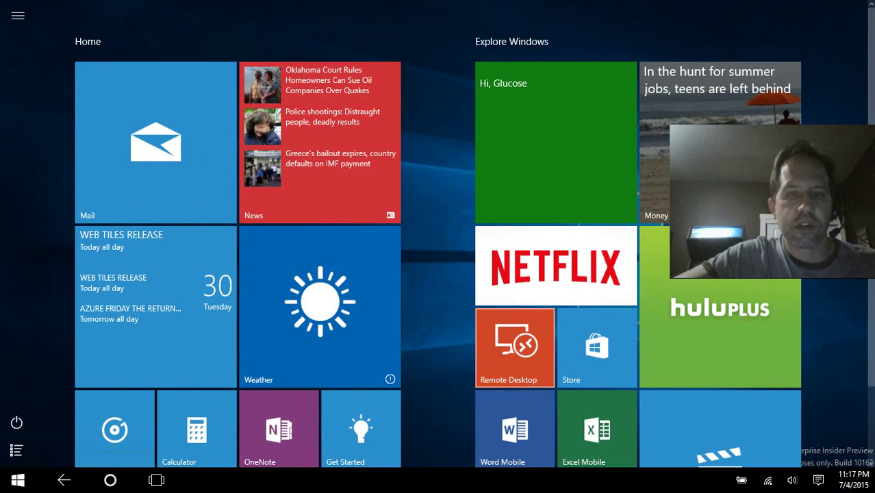
{"action": "key", "text": "super"}
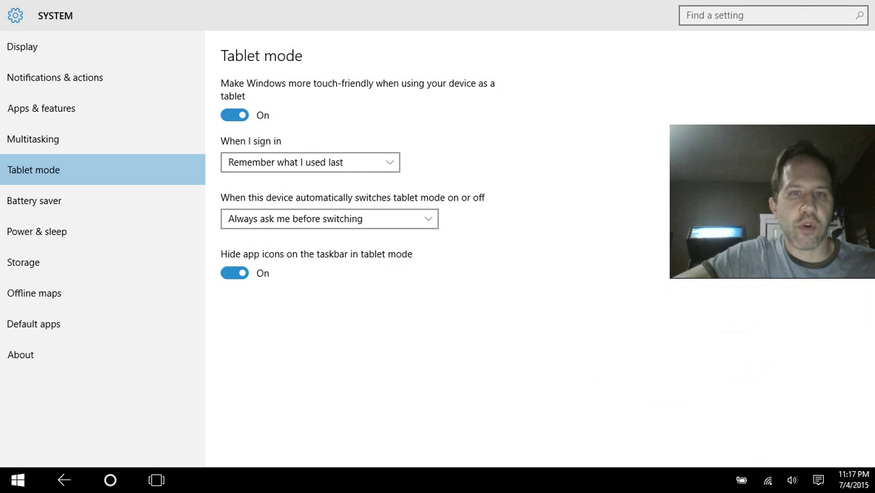
{"action": "left_click", "coordinate": [234, 115]}
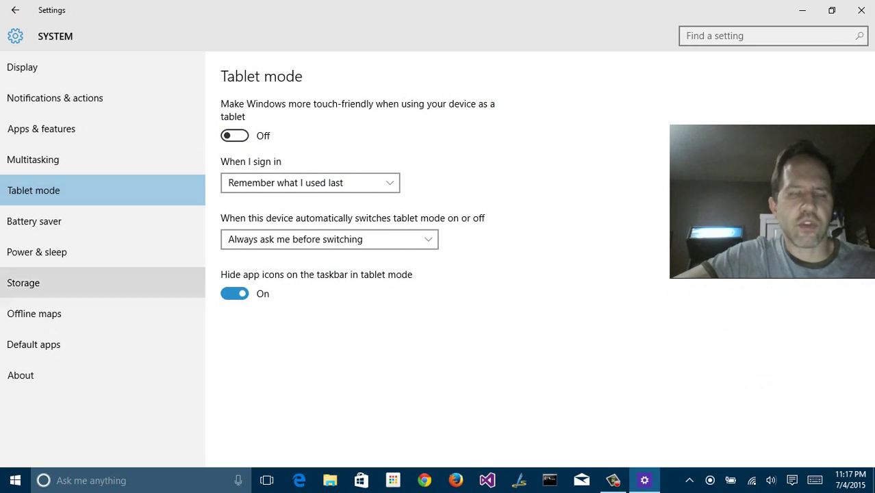
{"action": "left_click", "coordinate": [34, 222]}
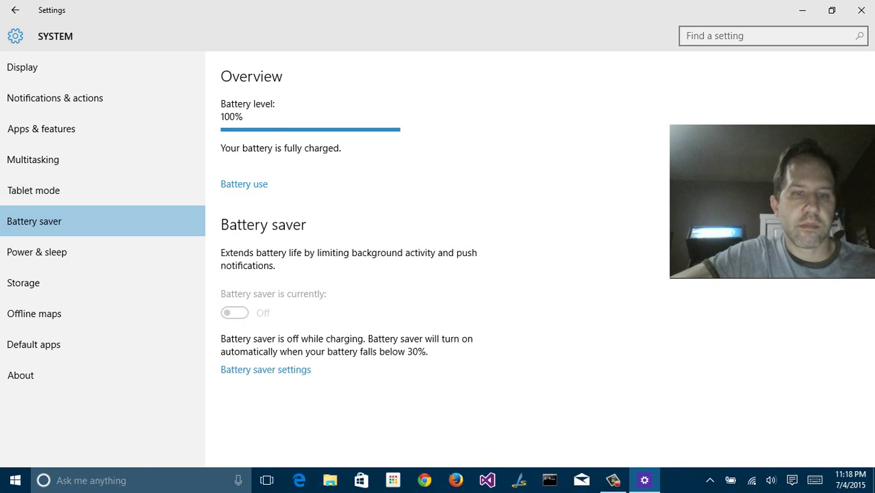
Look over Battery saver settings and the Add an app list, returning to the overview without adding any app
{"action": "left_click", "coordinate": [248, 374]}
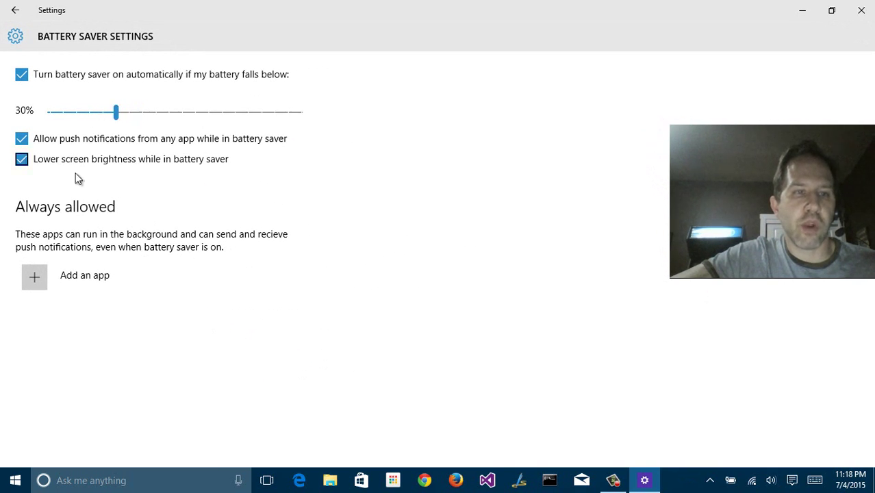
{"action": "left_click", "coordinate": [35, 277]}
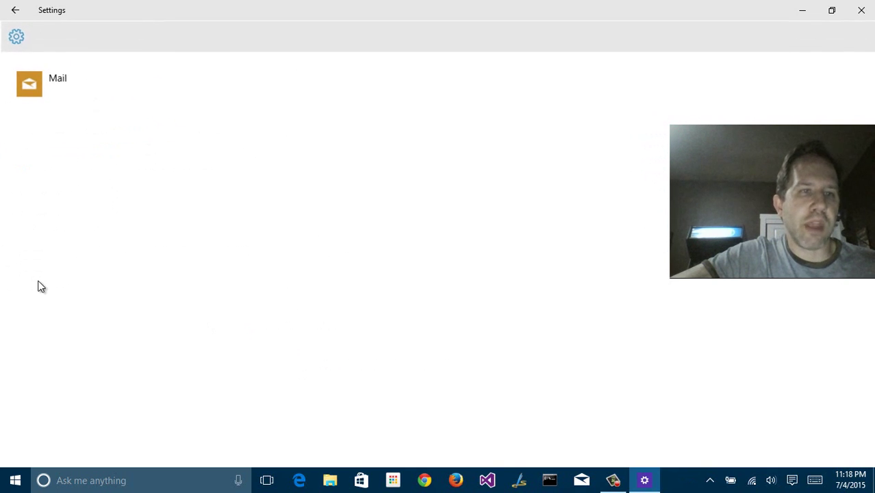
{"action": "left_click", "coordinate": [14, 12]}
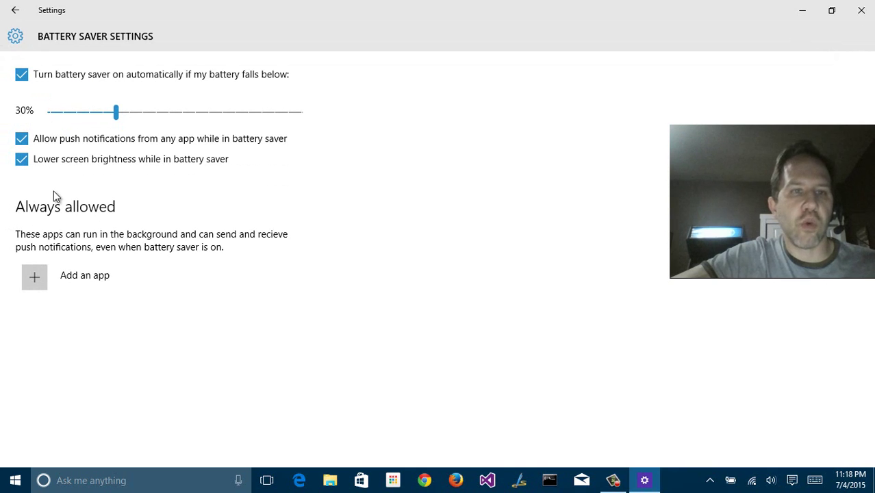
{"action": "left_click", "coordinate": [14, 10]}
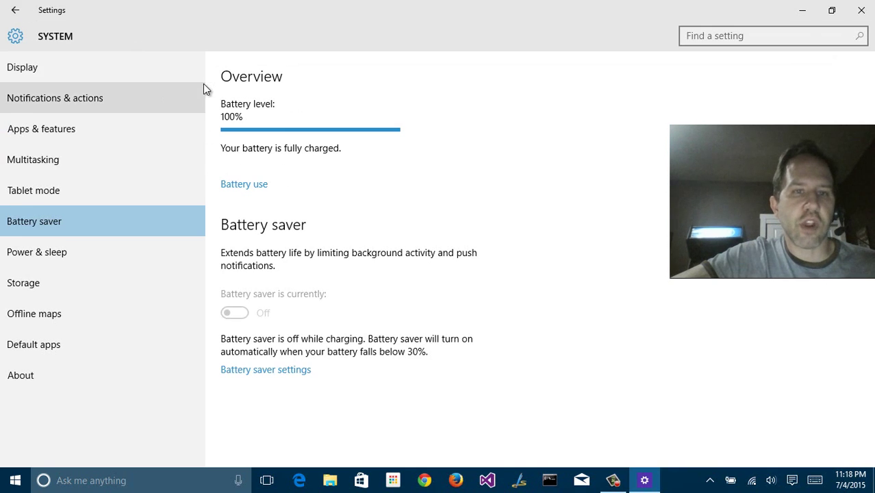
Review battery use per app, scrolling through the list
{"action": "left_click", "coordinate": [236, 183]}
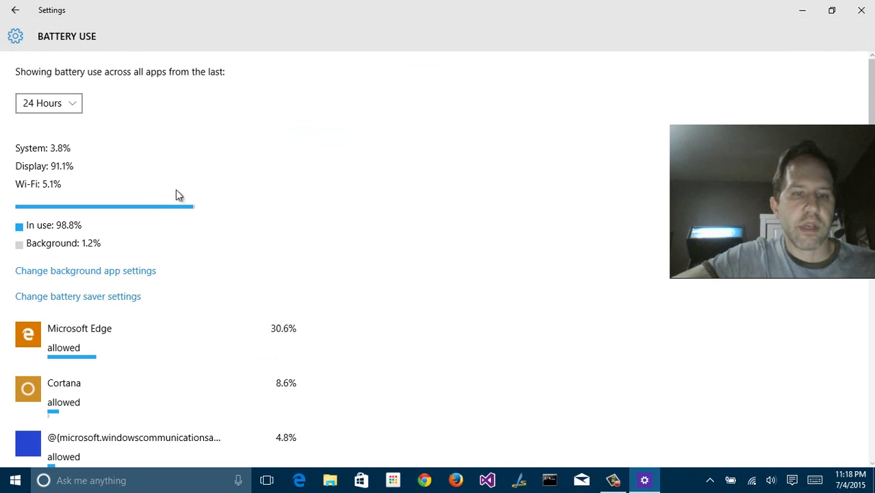
{"action": "scroll", "coordinate": [167, 197], "scroll_direction": "down", "scroll_amount": 2}
{"action": "scroll", "coordinate": [171, 223], "scroll_direction": "down", "scroll_amount": 2}
{"action": "scroll", "coordinate": [160, 223], "scroll_direction": "up", "scroll_amount": 2}
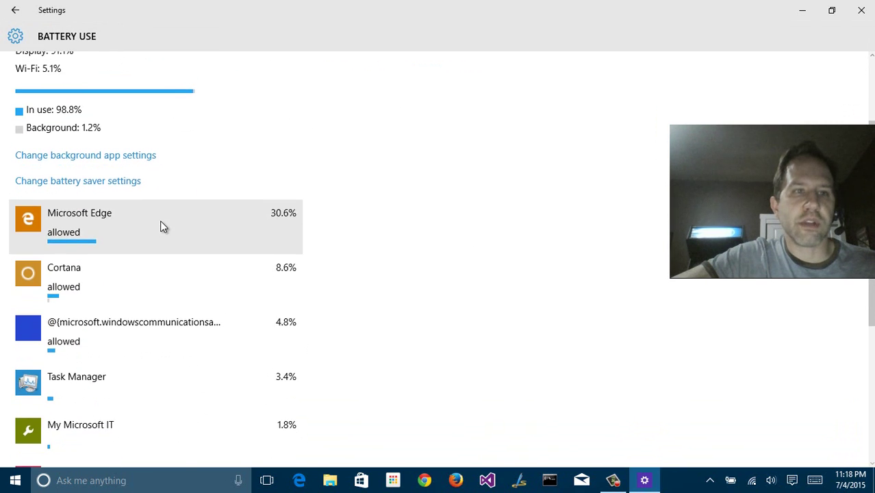
{"action": "scroll", "coordinate": [103, 254], "scroll_direction": "down", "scroll_amount": 2}
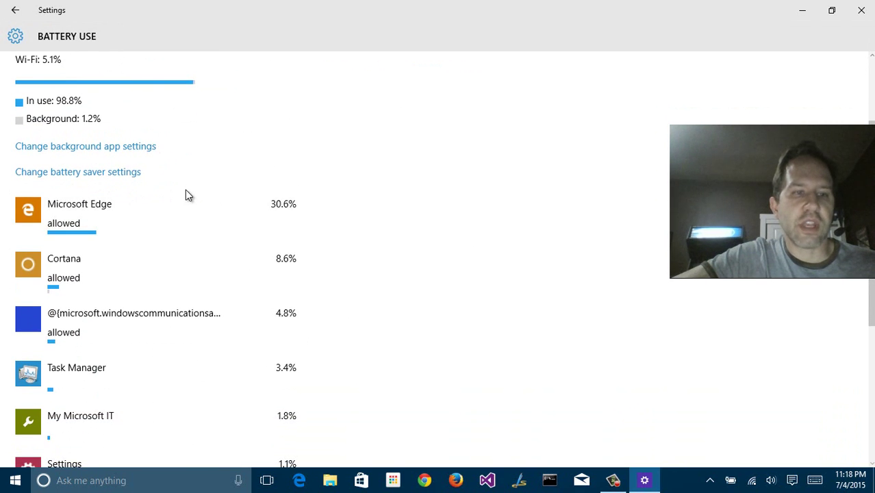
{"action": "scroll", "coordinate": [186, 190], "scroll_direction": "down", "scroll_amount": 4}
{"action": "scroll", "coordinate": [177, 193], "scroll_direction": "down", "scroll_amount": 5}
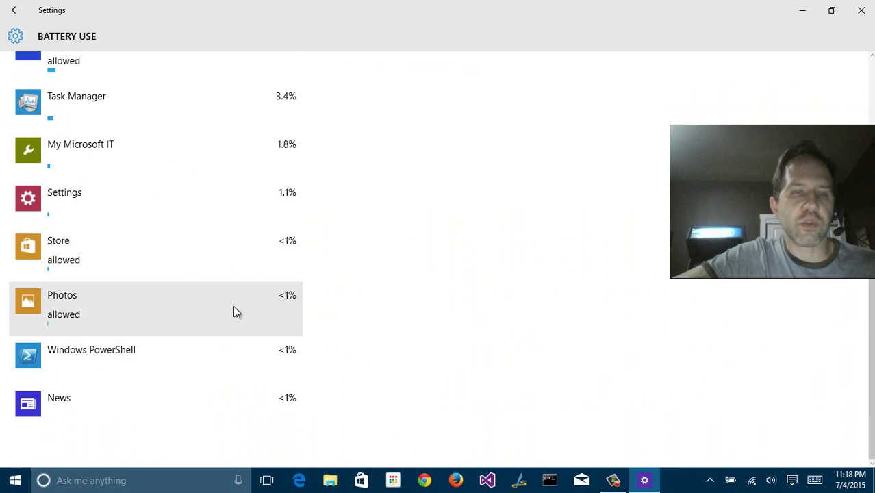
{"action": "scroll", "coordinate": [233, 306], "scroll_direction": "up", "scroll_amount": 12}
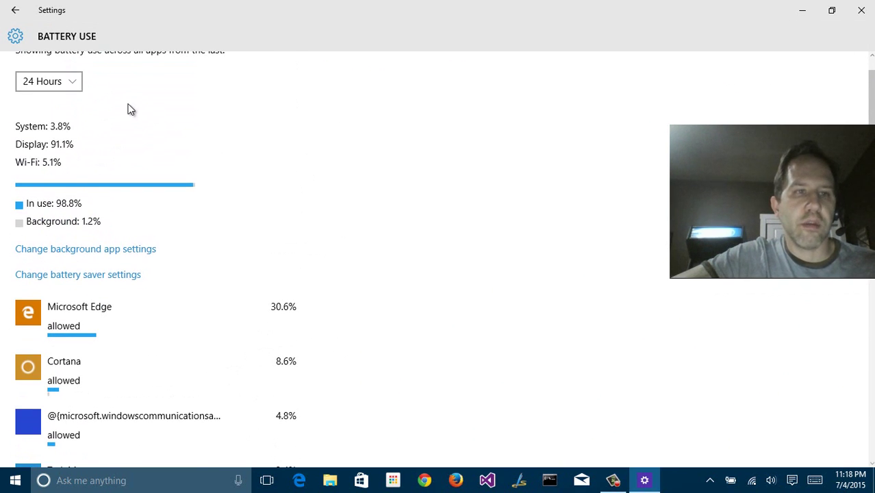
{"action": "scroll", "coordinate": [103, 113], "scroll_direction": "up", "scroll_amount": 1}
Open Power & sleep and its Additional power settings, then close the Power Options window
{"action": "left_click", "coordinate": [41, 102]}
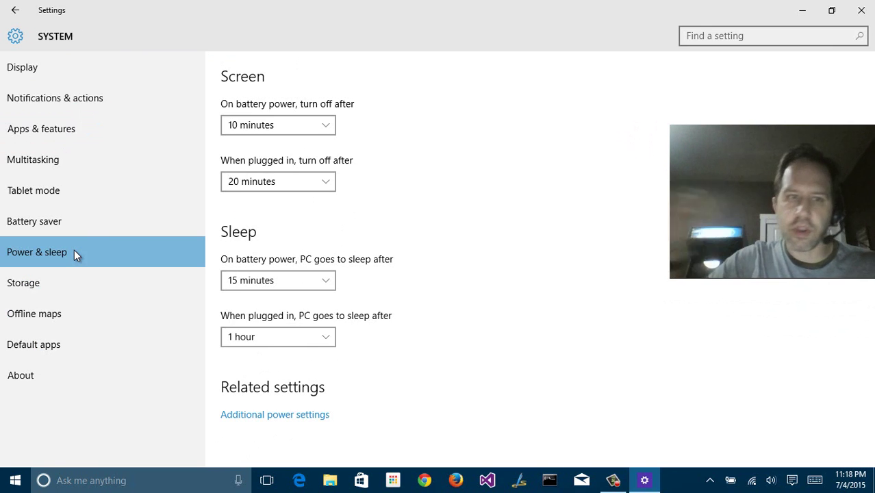
{"action": "left_click", "coordinate": [274, 414]}
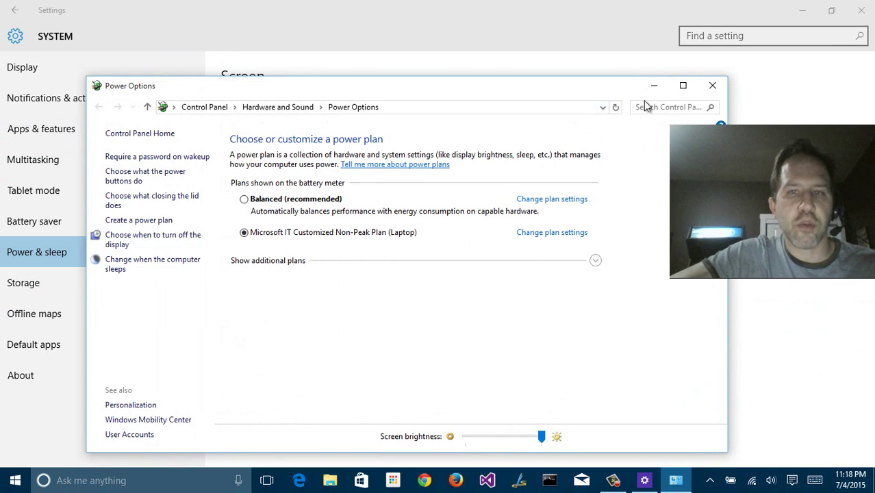
{"action": "left_click", "coordinate": [713, 84]}
Show Storage with C: at 145 GB of 222 GB and check where new documents save
{"action": "left_click", "coordinate": [43, 277]}
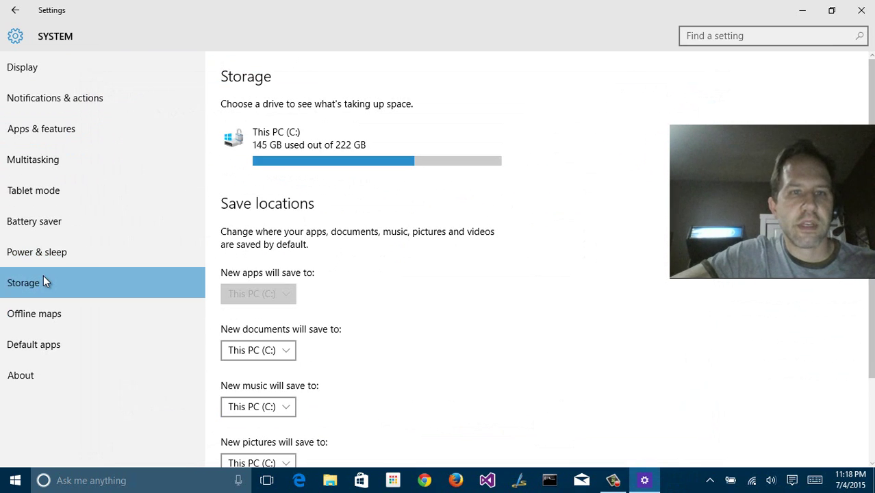
{"action": "scroll", "coordinate": [378, 201], "scroll_direction": "down", "scroll_amount": 1}
{"action": "scroll", "coordinate": [380, 205], "scroll_direction": "down", "scroll_amount": 1}
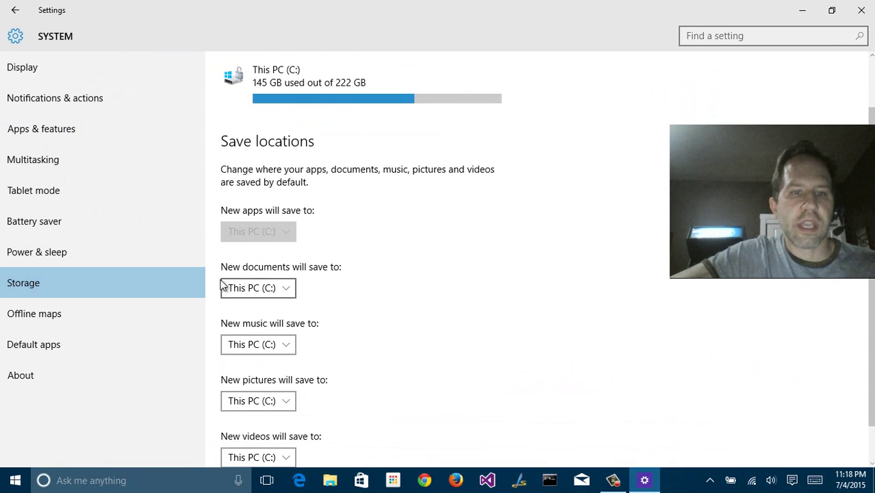
{"action": "left_click", "coordinate": [273, 289]}
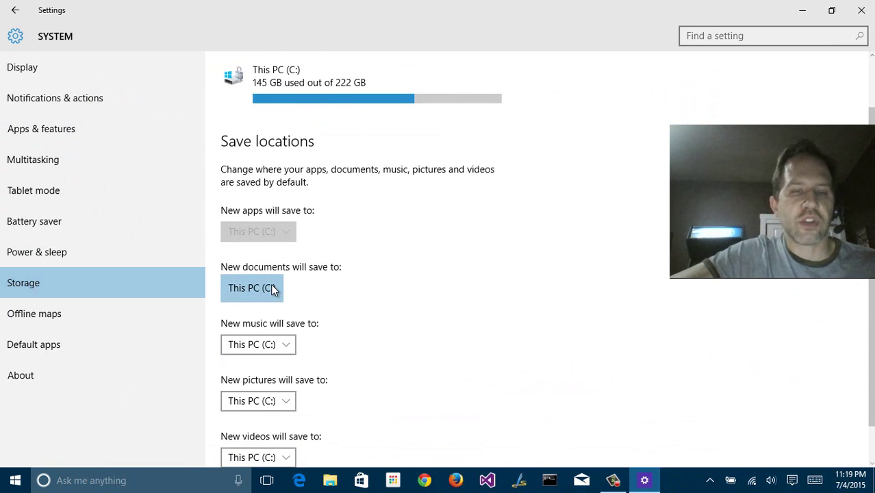
{"action": "scroll", "coordinate": [294, 285], "scroll_direction": "down", "scroll_amount": 1}
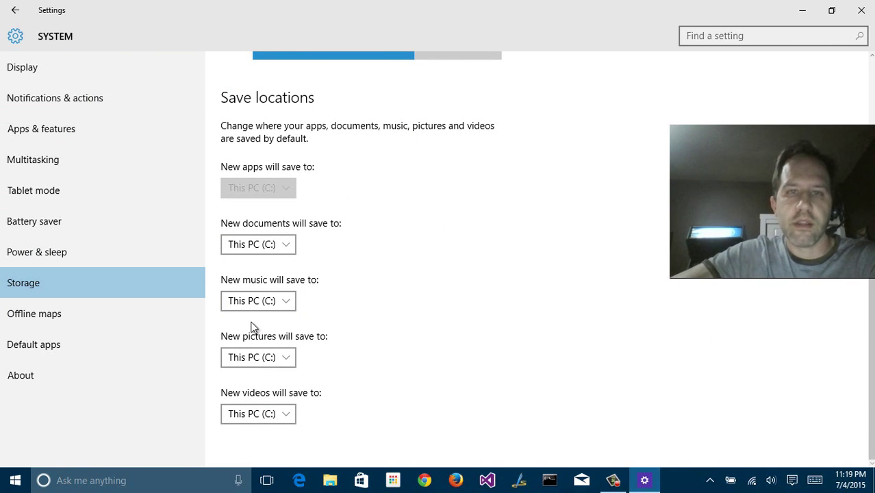
{"action": "scroll", "coordinate": [254, 327], "scroll_direction": "up", "scroll_amount": 1}
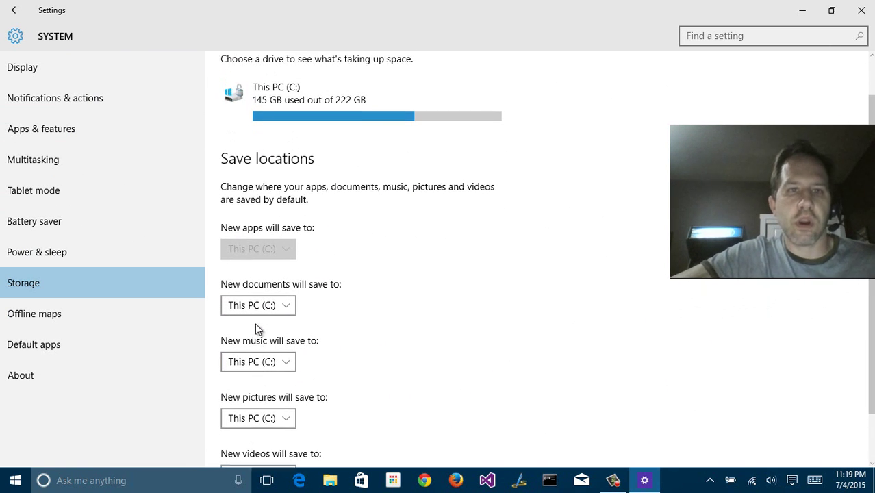
{"action": "left_click", "coordinate": [126, 315]}
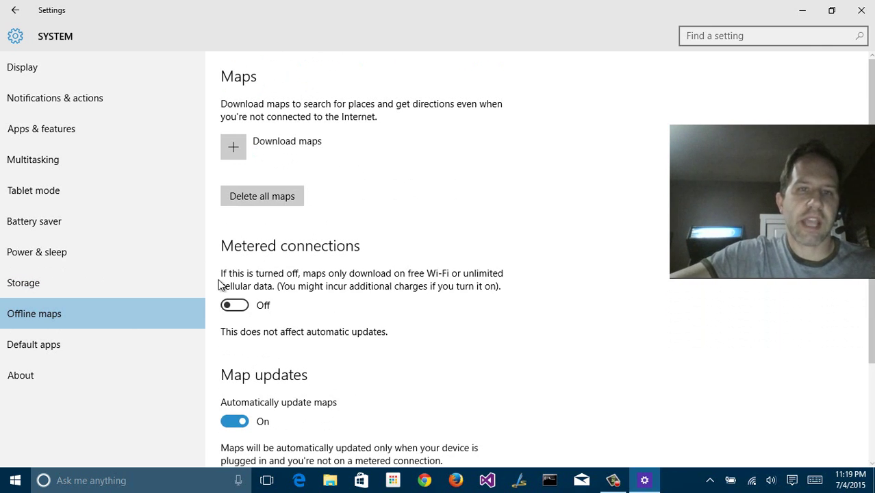
Download the Oregon offline map via North and Central America > USA and expand its row
{"action": "left_click", "coordinate": [257, 161]}
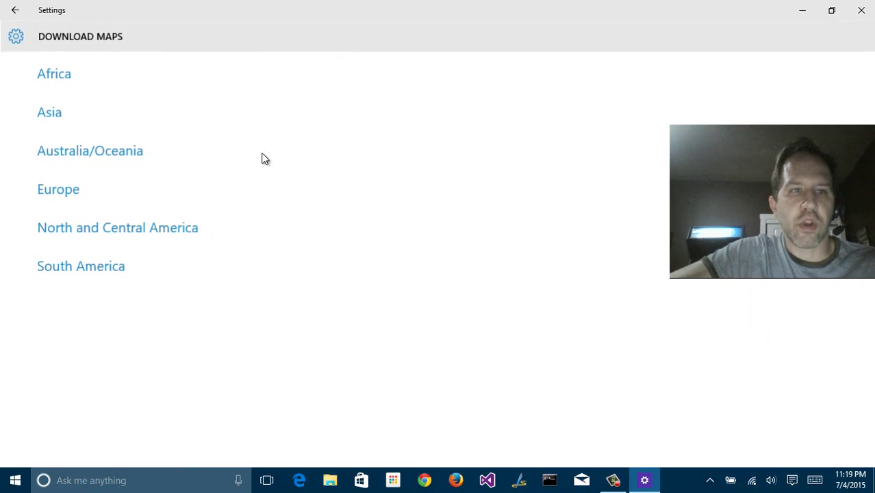
{"action": "left_click", "coordinate": [60, 226]}
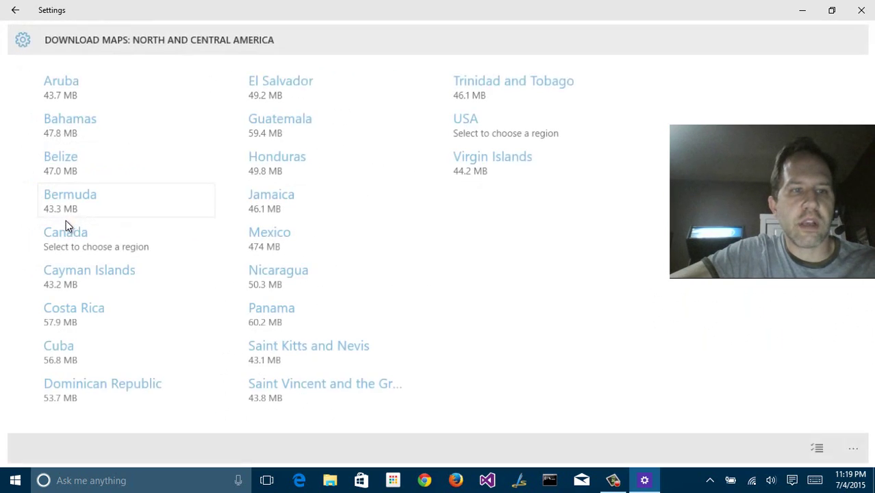
{"action": "left_click", "coordinate": [481, 120]}
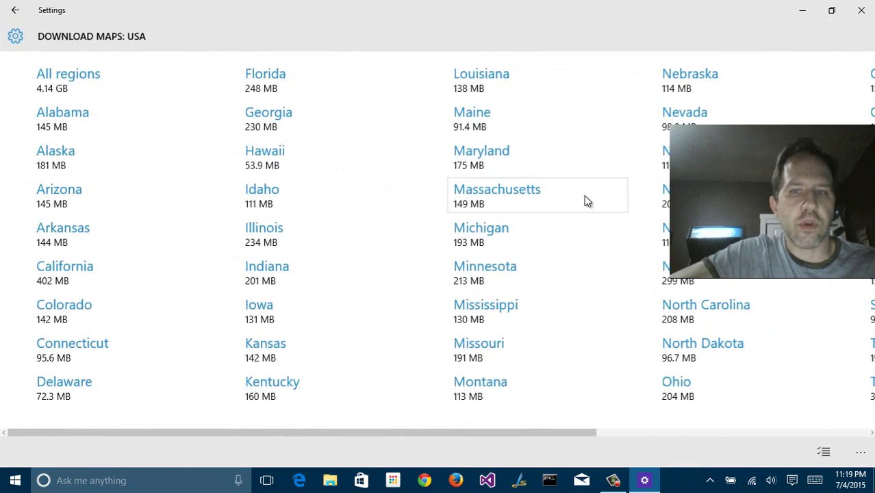
{"action": "scroll", "coordinate": [612, 210], "scroll_direction": "down", "scroll_amount": 5}
{"action": "left_click", "coordinate": [490, 126]}
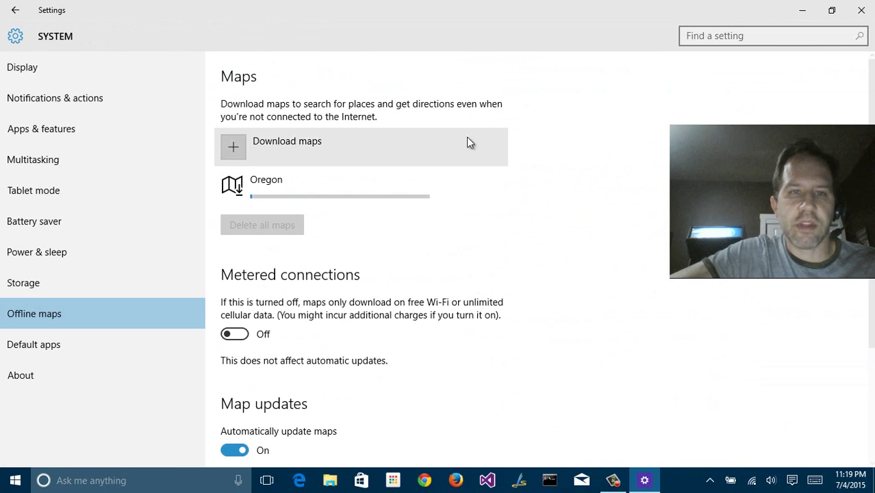
{"action": "scroll", "coordinate": [215, 287], "scroll_direction": "down", "scroll_amount": 2}
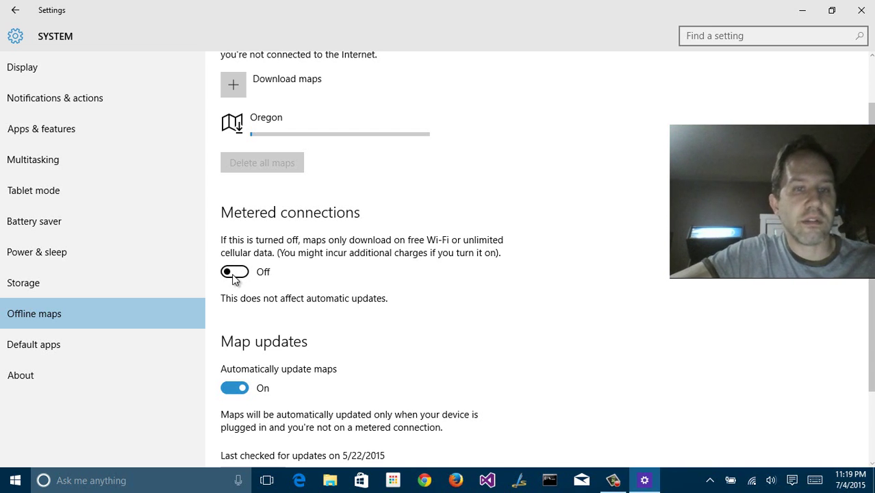
{"action": "scroll", "coordinate": [244, 284], "scroll_direction": "down", "scroll_amount": 3}
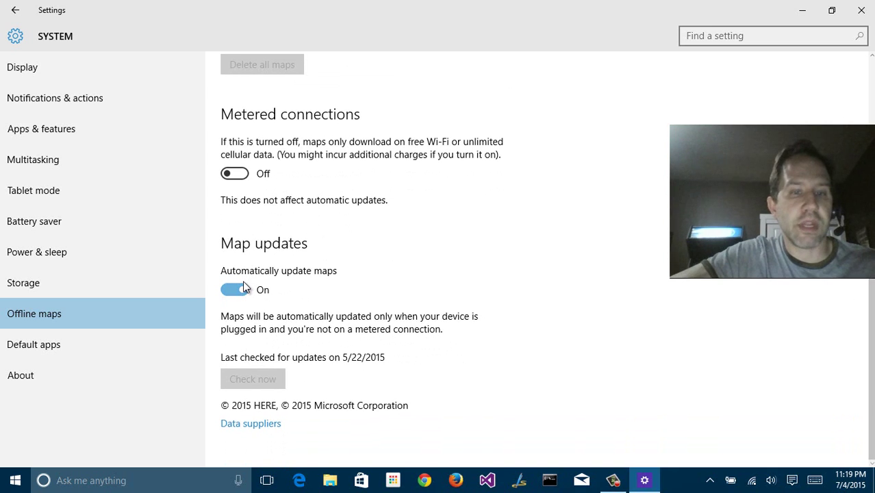
{"action": "scroll", "coordinate": [245, 287], "scroll_direction": "up", "scroll_amount": 4}
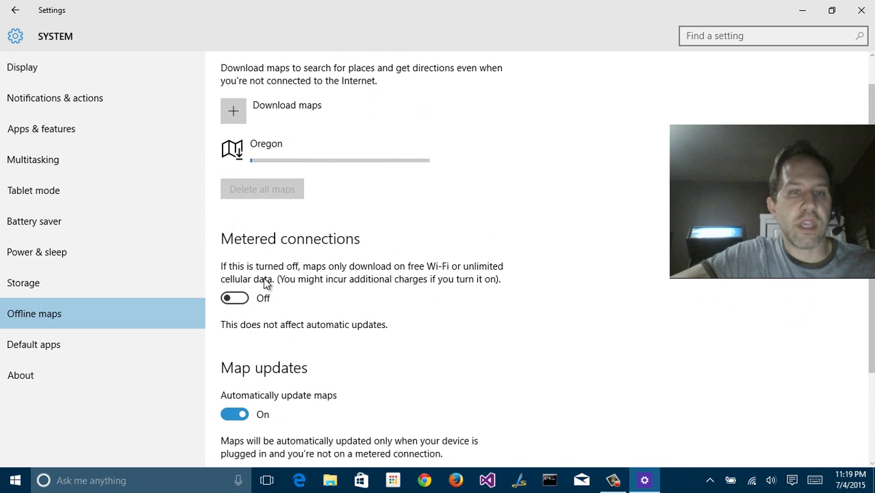
{"action": "left_click", "coordinate": [237, 152]}
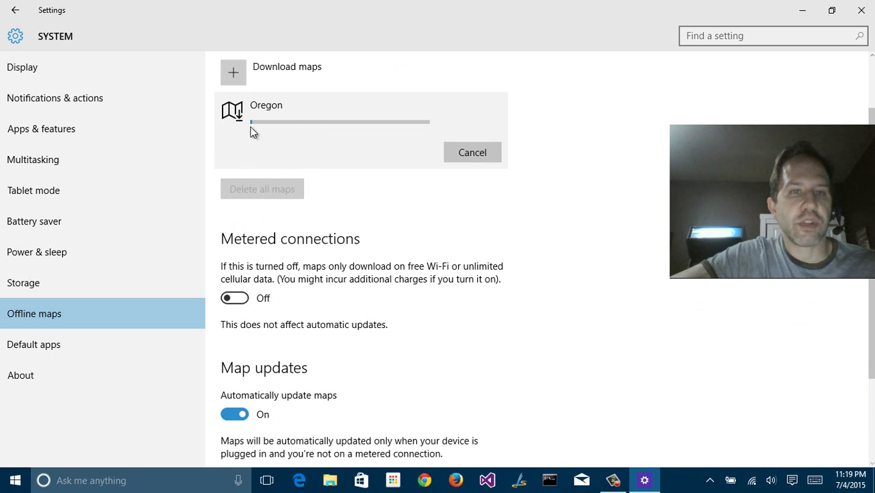
{"action": "left_click", "coordinate": [39, 344]}
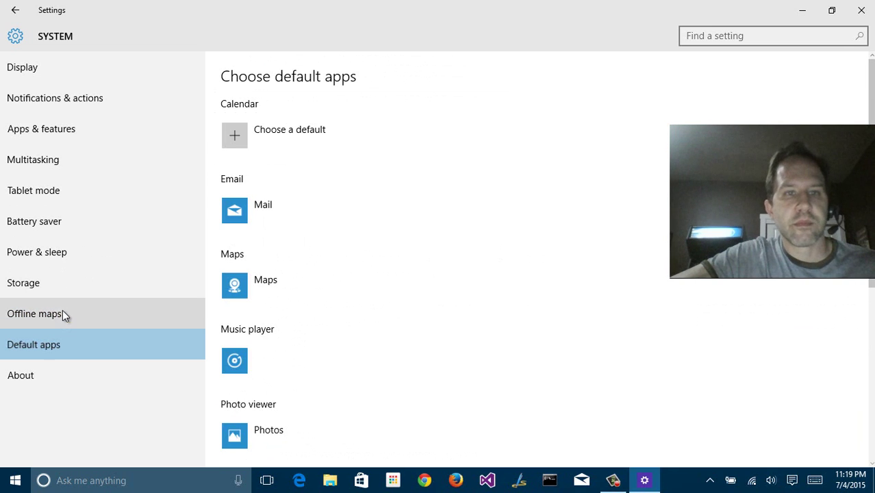
Check the calendar default (none available), then view email alternatives to Mail: Chrome and Outlook
{"action": "left_click", "coordinate": [243, 135]}
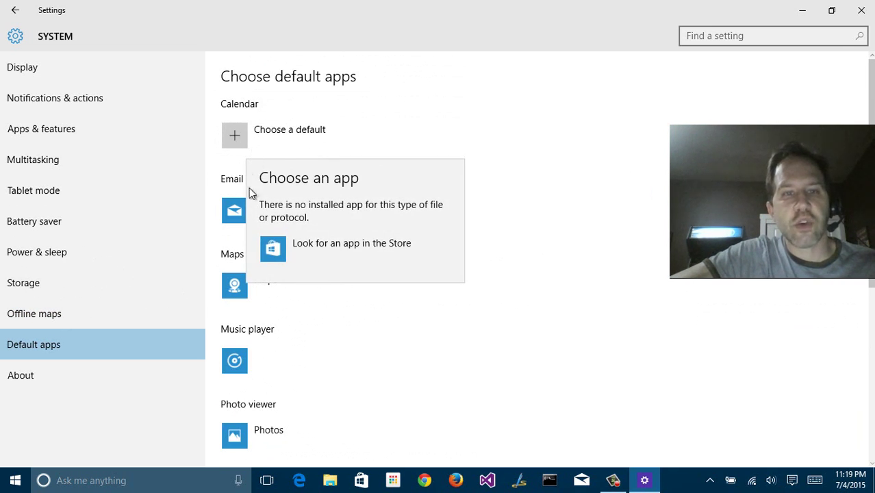
{"action": "left_click", "coordinate": [235, 135]}
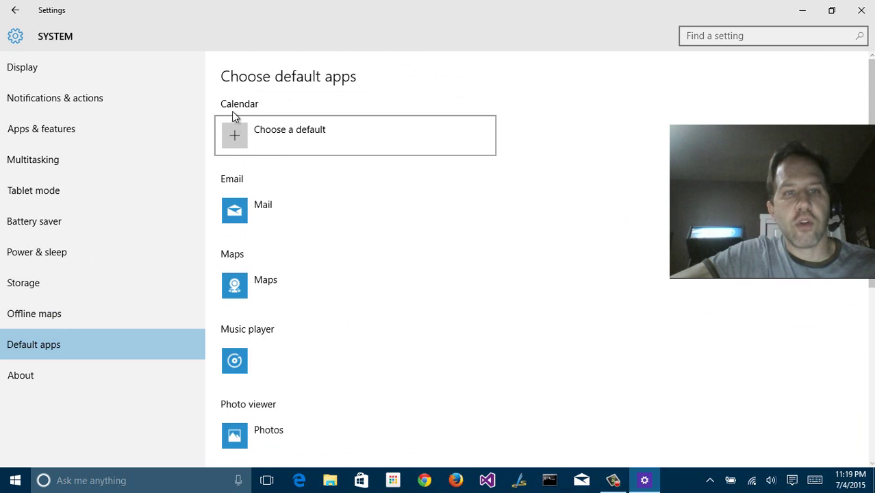
{"action": "scroll", "coordinate": [240, 126], "scroll_direction": "down", "scroll_amount": 2}
{"action": "left_click", "coordinate": [224, 130]}
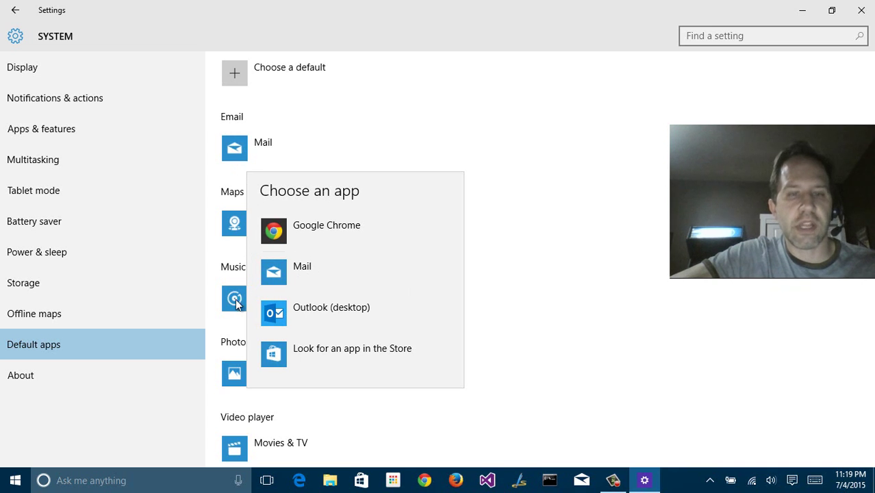
Close the email chooser unchanged, go to Devices, and show Connected devices including Arc Mouse
{"action": "left_click", "coordinate": [467, 257]}
{"action": "scroll", "coordinate": [307, 160], "scroll_direction": "down", "scroll_amount": 3}
{"action": "key", "text": "BackSpace"}
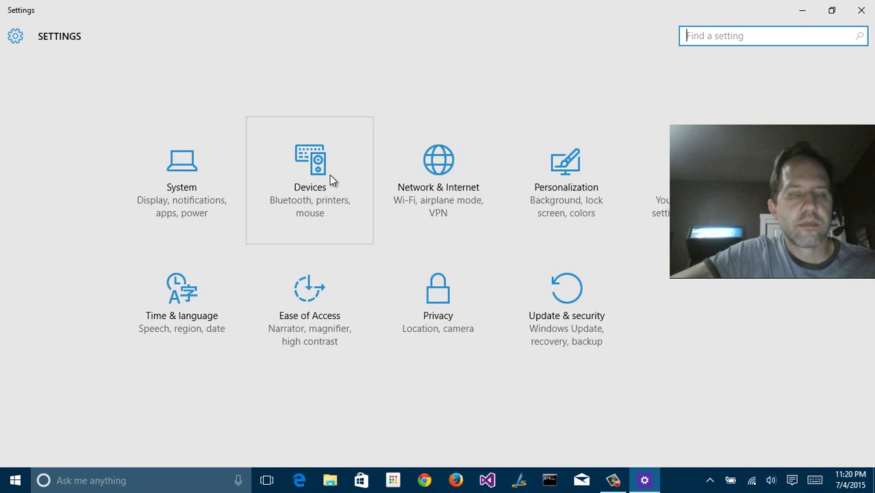
{"action": "left_click", "coordinate": [332, 179]}
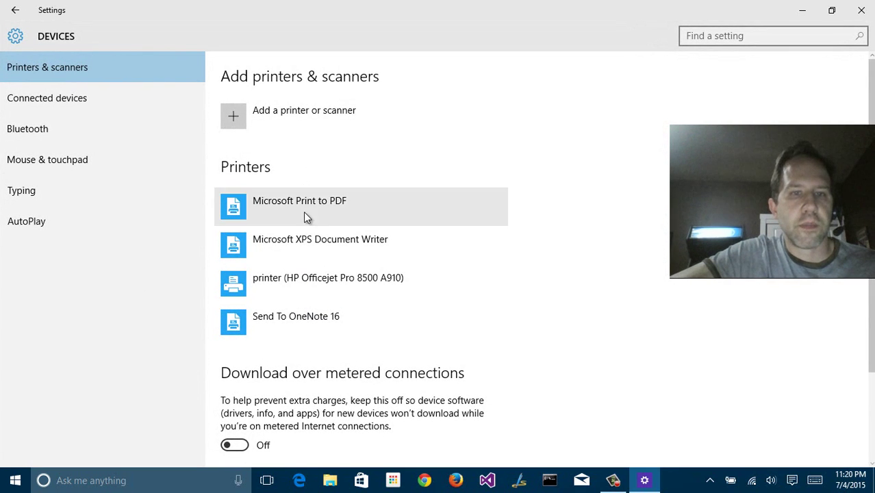
{"action": "scroll", "coordinate": [302, 281], "scroll_direction": "down", "scroll_amount": 2}
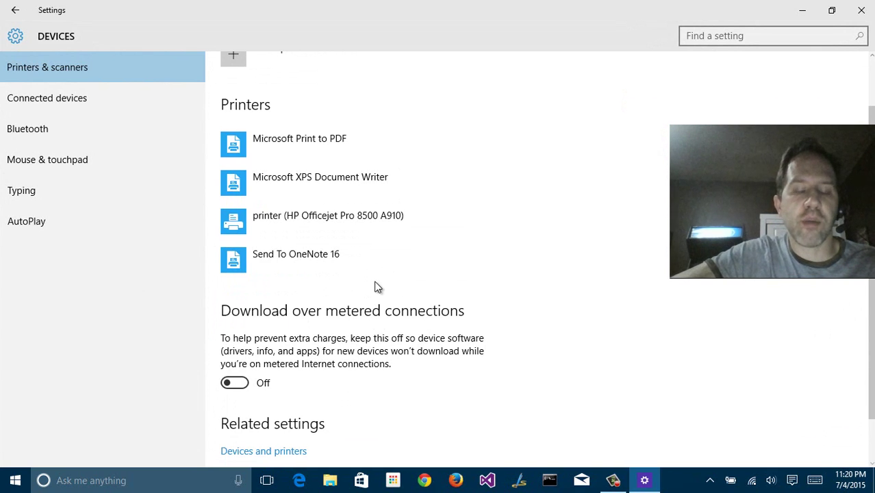
{"action": "scroll", "coordinate": [357, 293], "scroll_direction": "down", "scroll_amount": 2}
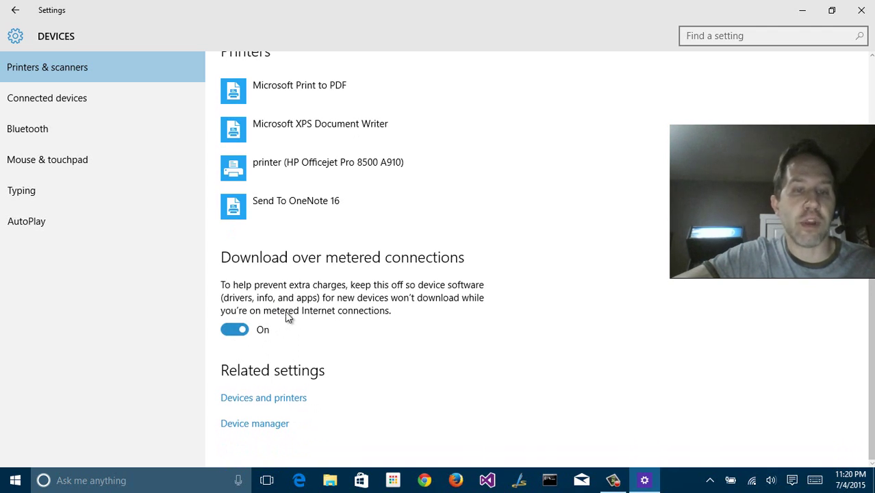
{"action": "scroll", "coordinate": [288, 316], "scroll_direction": "up", "scroll_amount": 4}
{"action": "left_click", "coordinate": [141, 97]}
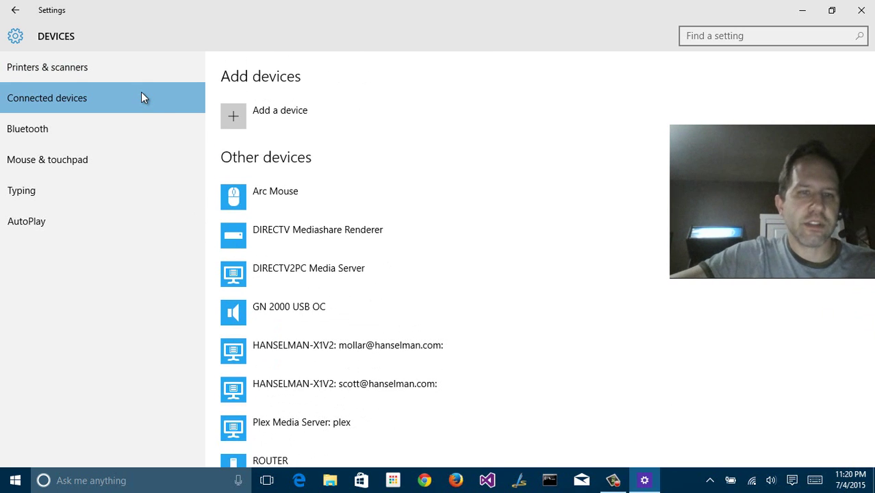
Scroll through Connected devices, view Bluetooth devices, then go to Mouse & touchpad
{"action": "scroll", "coordinate": [425, 258], "scroll_direction": "down", "scroll_amount": 2}
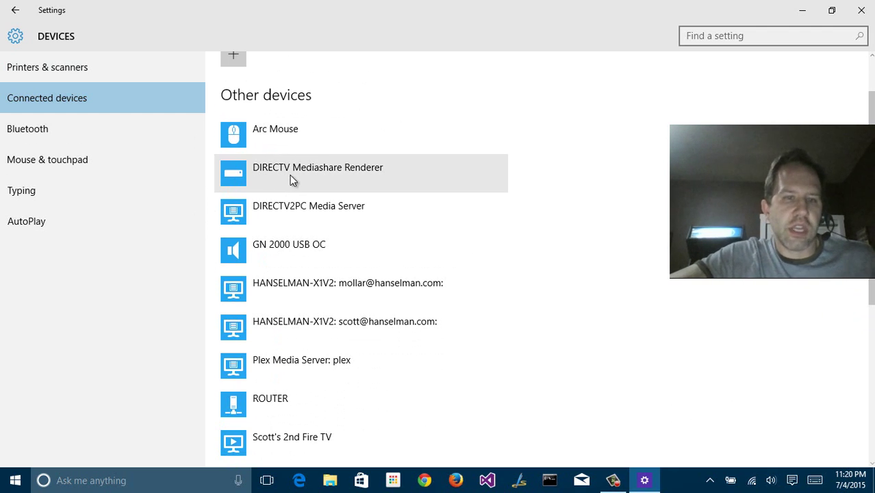
{"action": "scroll", "coordinate": [309, 339], "scroll_direction": "down", "scroll_amount": 2}
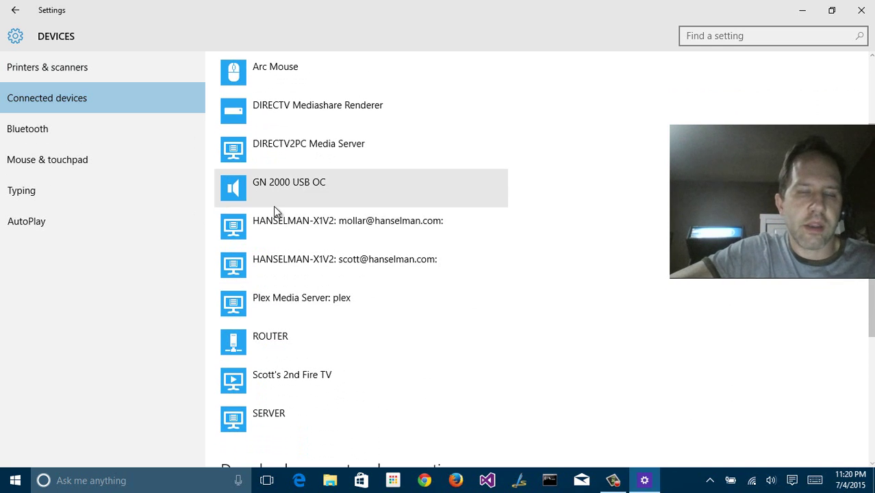
{"action": "scroll", "coordinate": [268, 247], "scroll_direction": "down", "scroll_amount": 2}
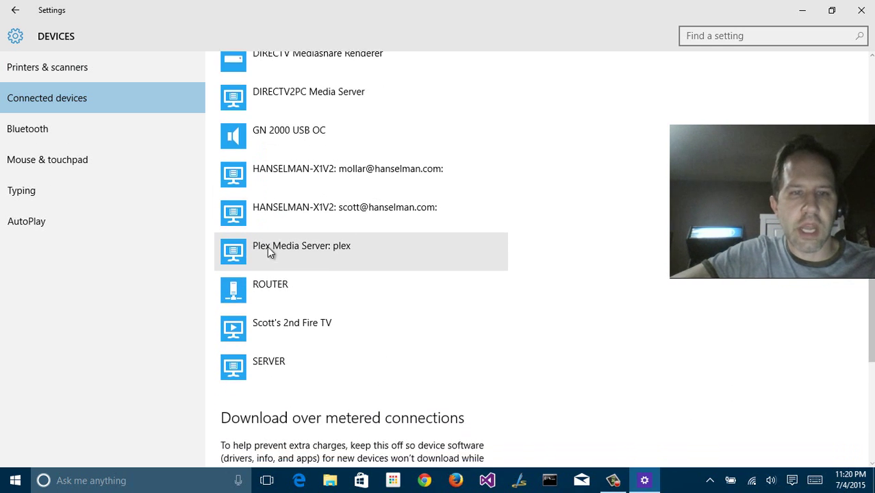
{"action": "scroll", "coordinate": [288, 337], "scroll_direction": "down", "scroll_amount": 4}
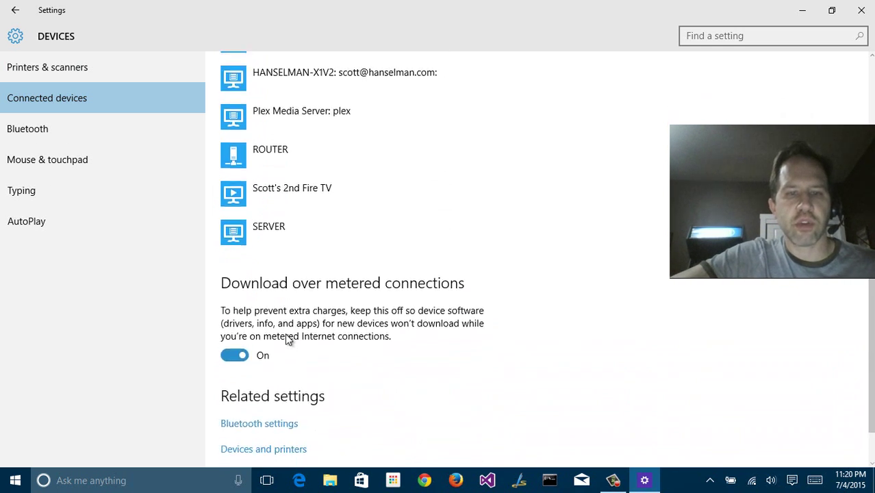
{"action": "left_click", "coordinate": [51, 137]}
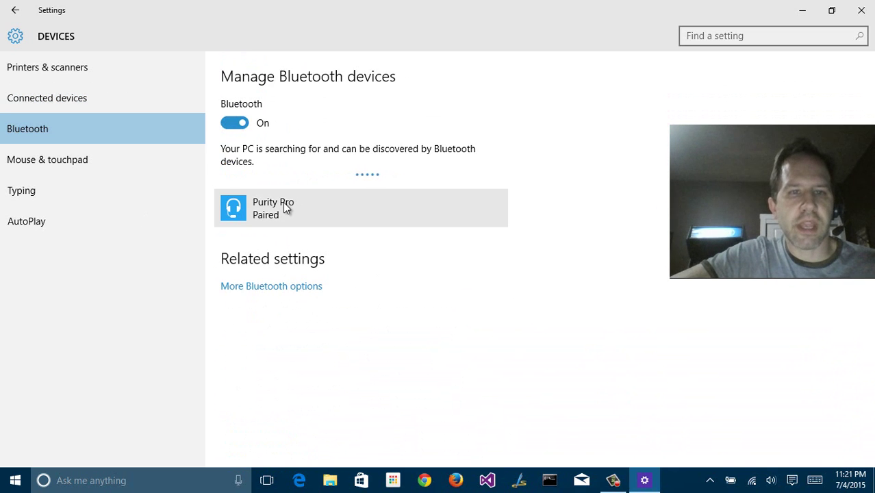
{"action": "left_click", "coordinate": [120, 166]}
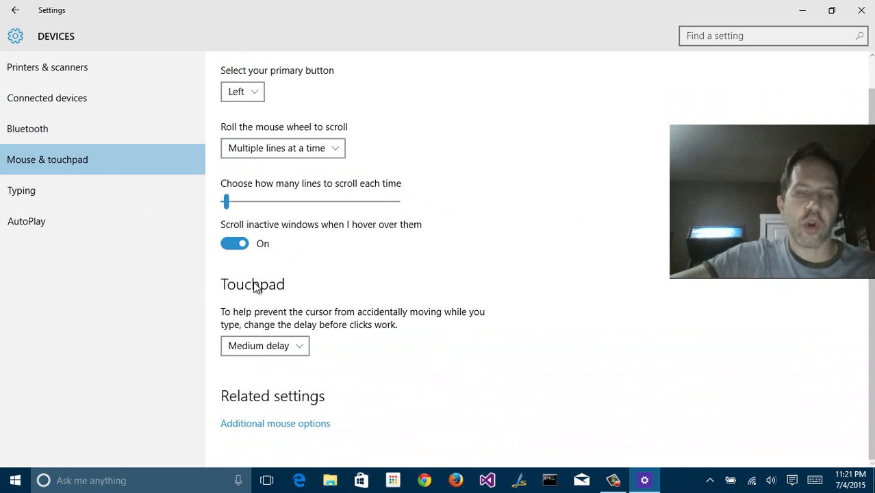
Scroll through the Typing settings, then open AutoPlay's Removable drive action dropdown
{"action": "left_click", "coordinate": [75, 198]}
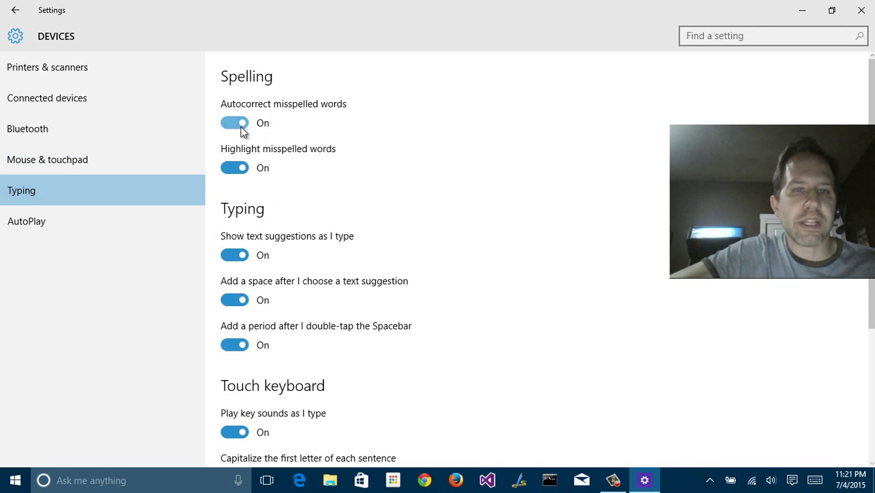
{"action": "scroll", "coordinate": [248, 285], "scroll_direction": "down", "scroll_amount": 5}
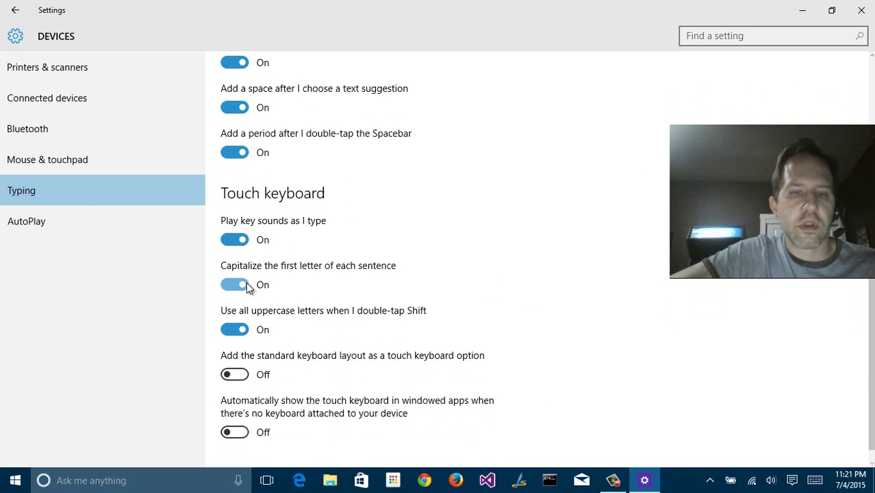
{"action": "scroll", "coordinate": [246, 282], "scroll_direction": "up", "scroll_amount": 5}
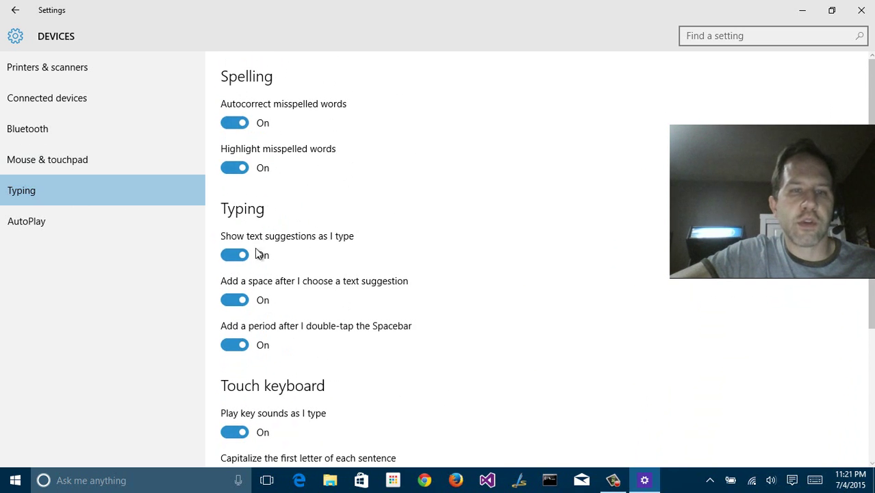
{"action": "left_click", "coordinate": [126, 218]}
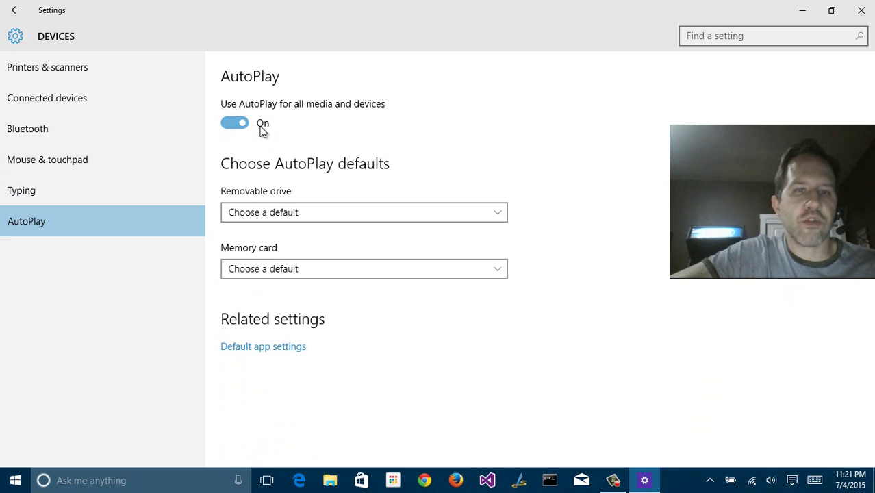
{"action": "left_click", "coordinate": [253, 212]}
{"action": "left_click", "coordinate": [212, 183]}
{"action": "left_click", "coordinate": [255, 266]}
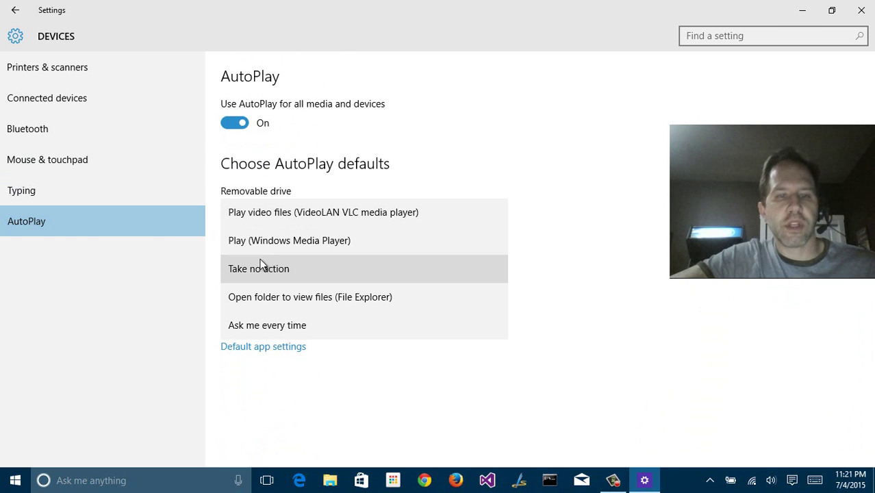
Make removable drives 'Open folder to view files (File Explorer)' and view the Wi-Fi network's advanced settings
{"action": "left_click", "coordinate": [285, 301]}
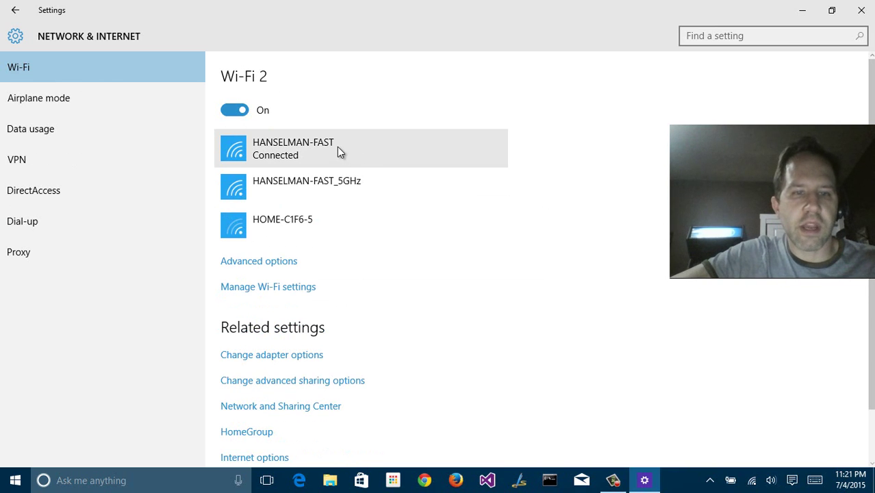
{"action": "left_click", "coordinate": [258, 262]}
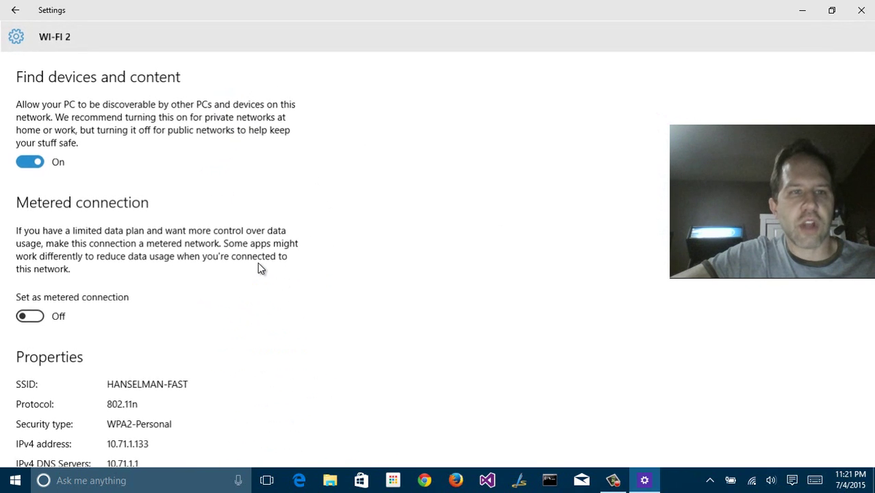
{"action": "scroll", "coordinate": [240, 250], "scroll_direction": "down", "scroll_amount": 4}
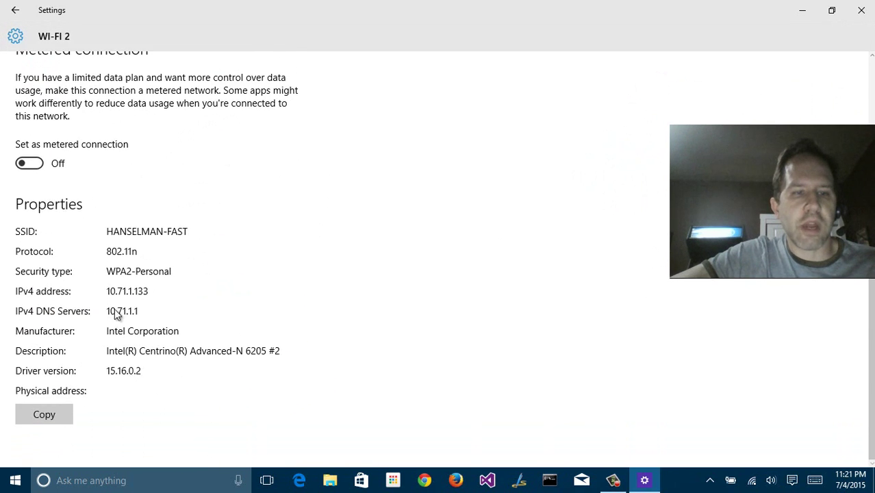
{"action": "scroll", "coordinate": [110, 274], "scroll_direction": "up", "scroll_amount": 4}
Look at the Wi-Fi Sense page, then return to the connected network's advanced settings
{"action": "left_click", "coordinate": [15, 10]}
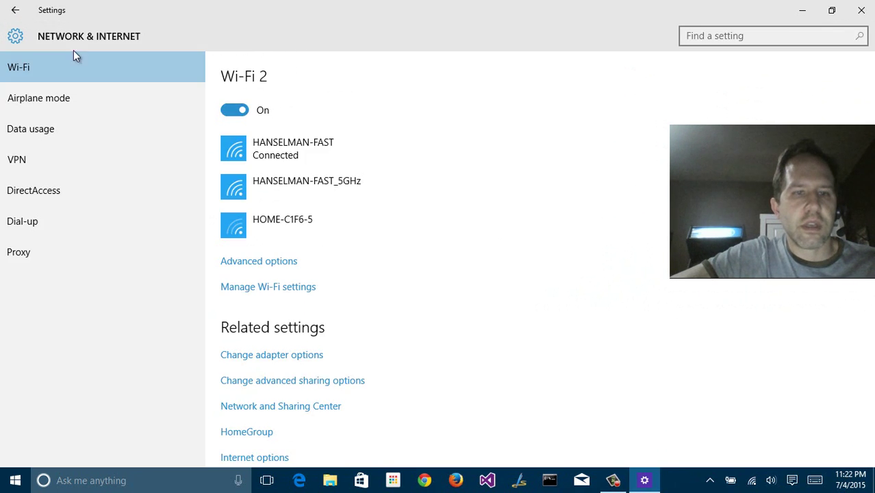
{"action": "left_click", "coordinate": [276, 286]}
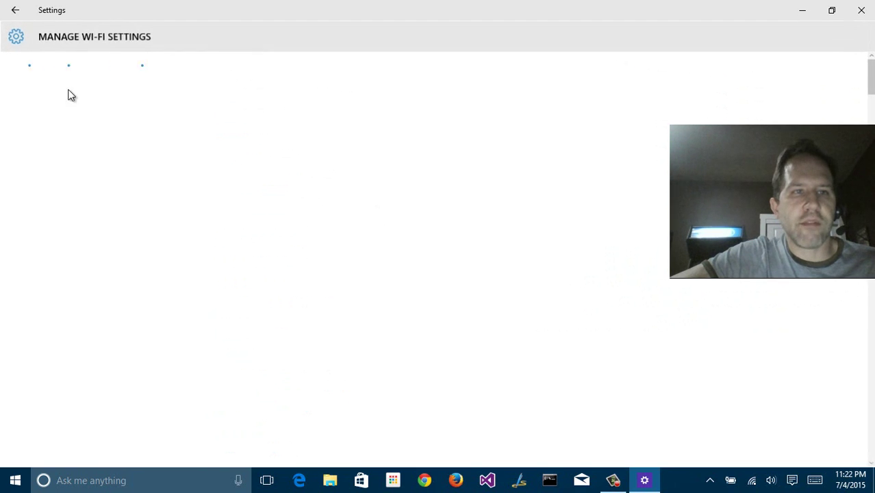
{"action": "left_click", "coordinate": [15, 11]}
{"action": "left_click", "coordinate": [271, 259]}
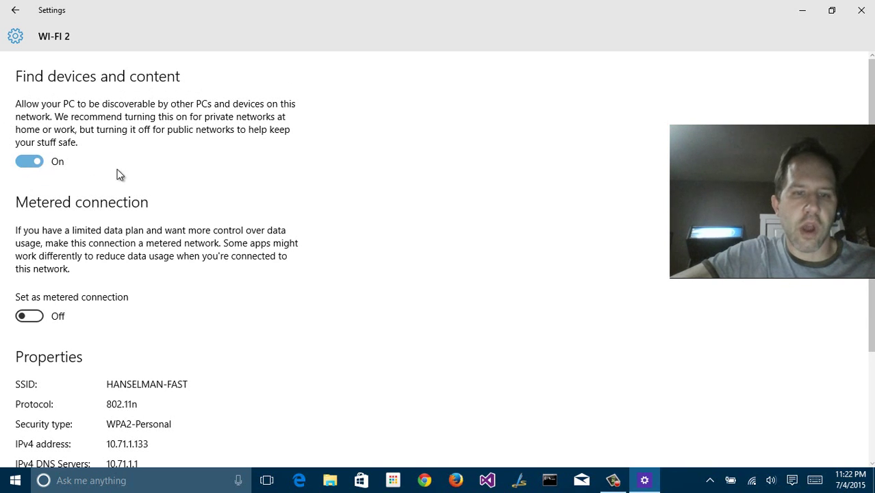
Show File Explorer's Network folder, then turn Find devices and content Off so it empties
{"action": "left_click", "coordinate": [330, 480]}
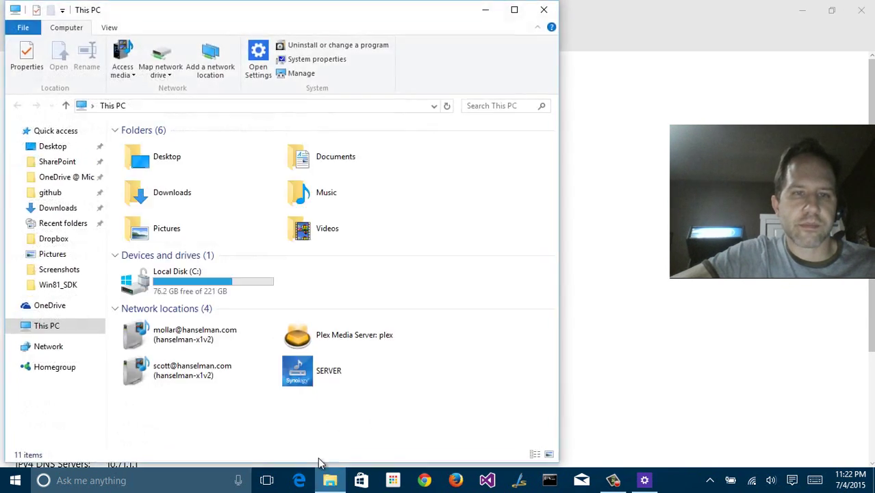
{"action": "left_click_drag", "start_coordinate": [145, 4], "coordinate": [457, 60]}
{"action": "left_click", "coordinate": [334, 396]}
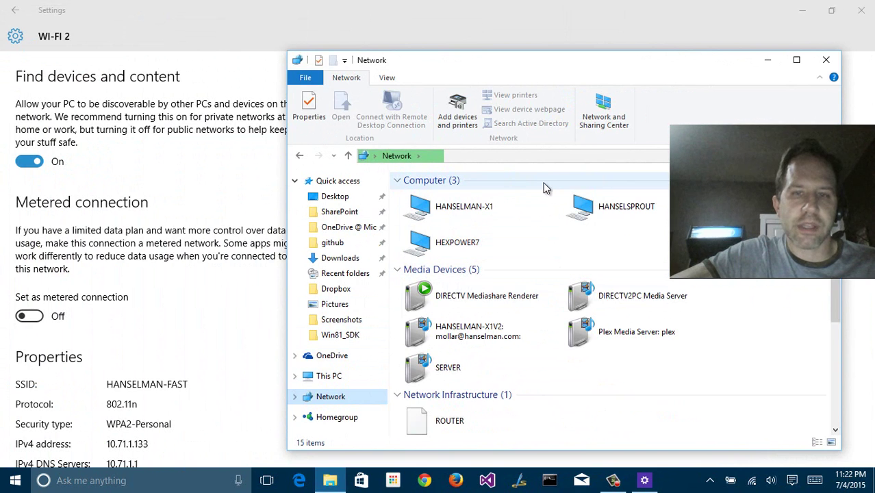
{"action": "left_click", "coordinate": [24, 159]}
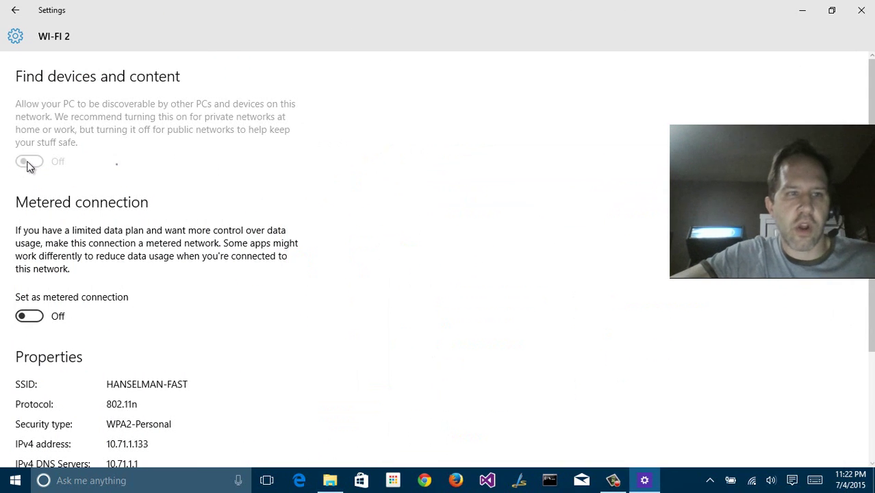
{"action": "key", "text": "alt+Tab"}
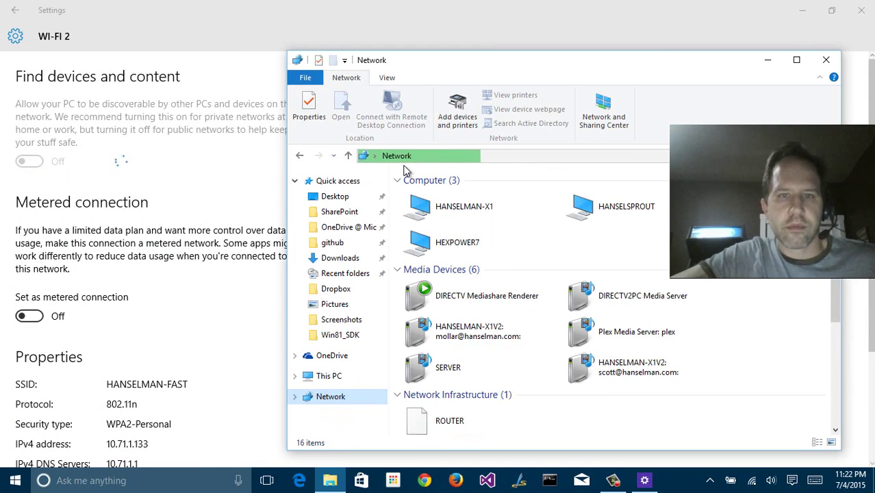
{"action": "left_click", "coordinate": [300, 155]}
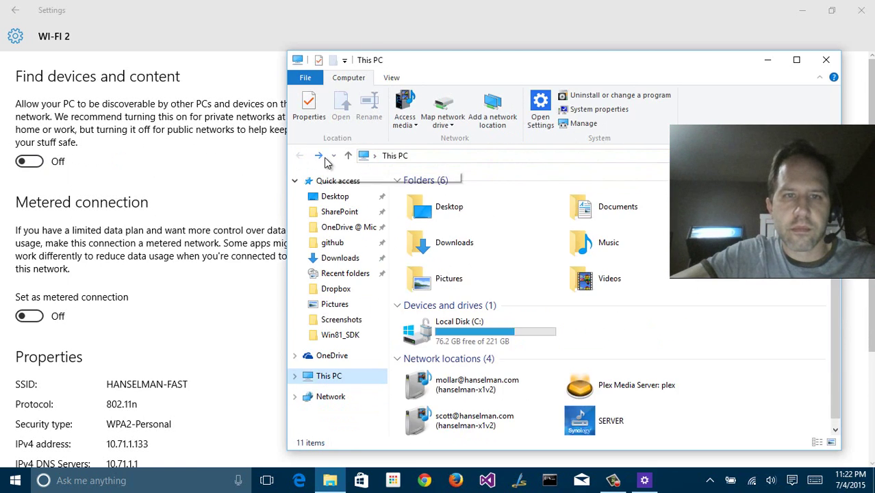
{"action": "left_click", "coordinate": [318, 156]}
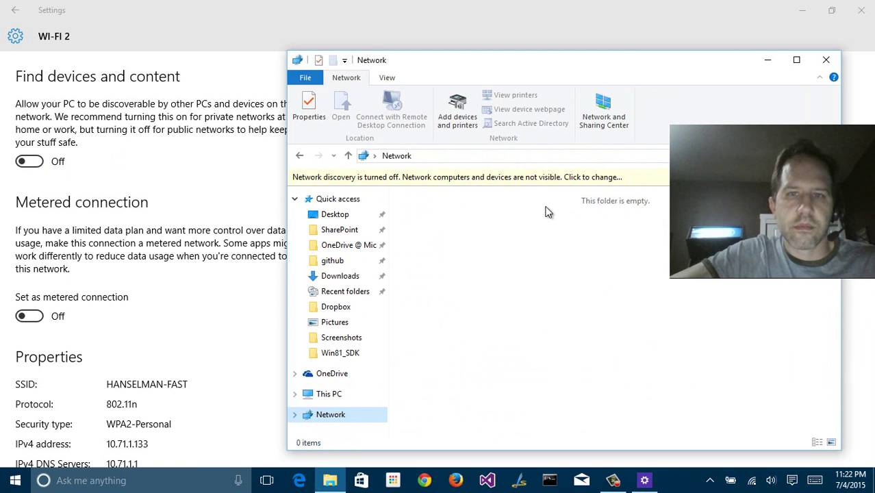
Turn on network discovery, make the network private, and confirm Find devices and content is On
{"action": "left_click", "coordinate": [458, 180]}
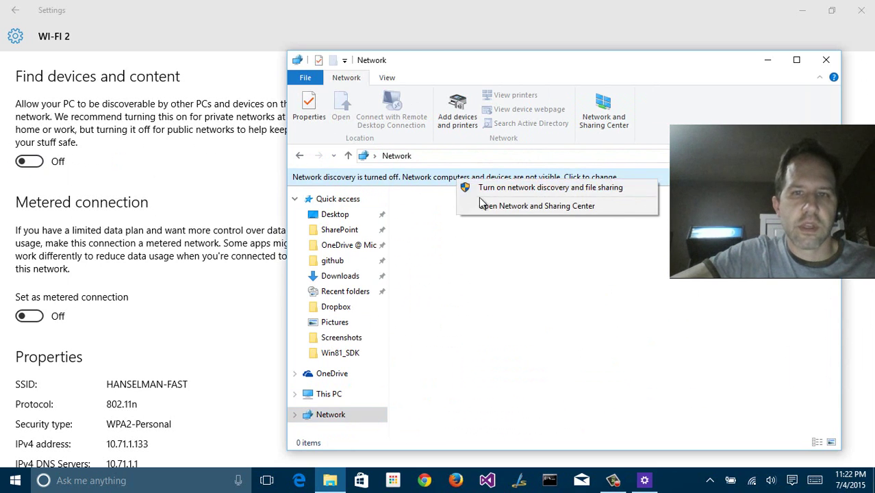
{"action": "left_click", "coordinate": [481, 189]}
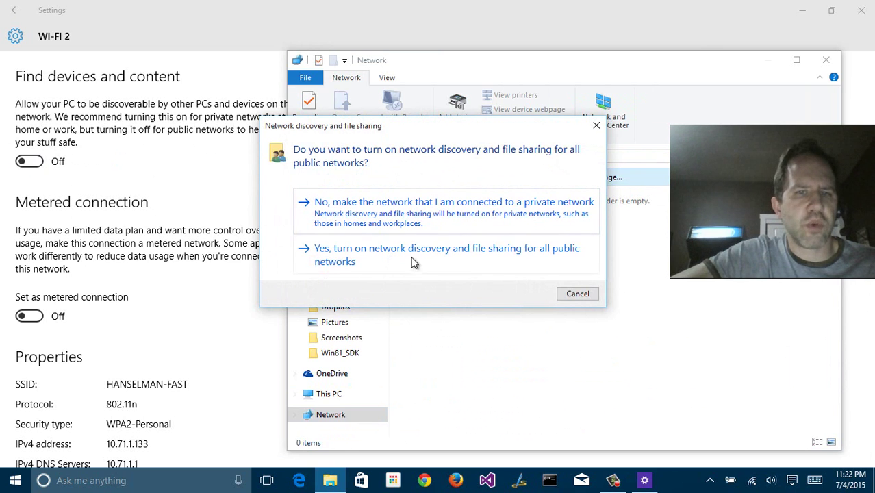
{"action": "left_click", "coordinate": [452, 212]}
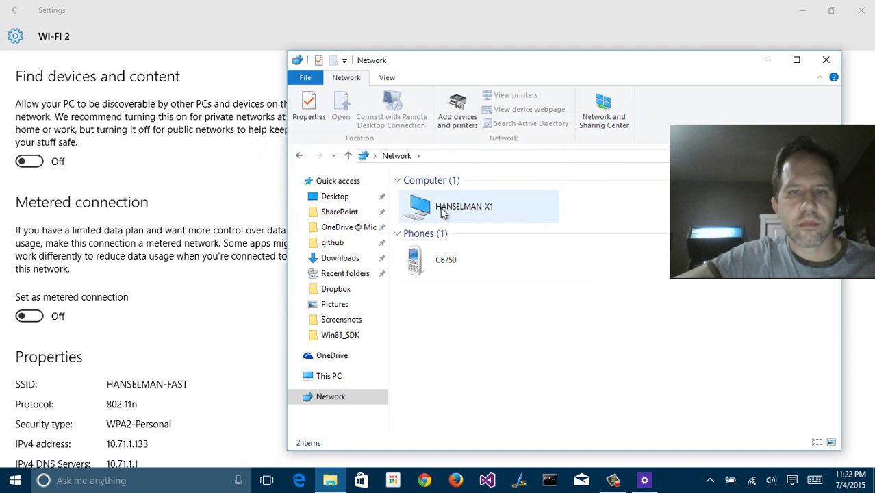
{"action": "left_click", "coordinate": [12, 15]}
{"action": "left_click", "coordinate": [266, 339]}
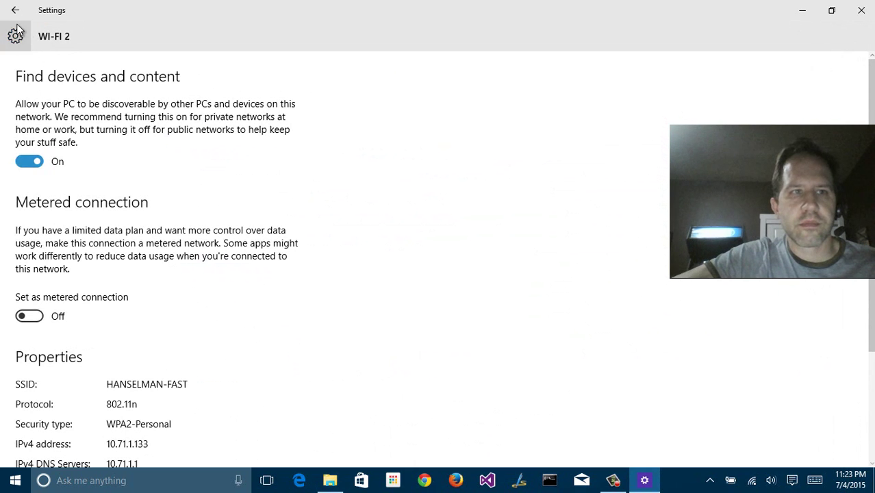
Go back and open Manage Wi-Fi settings, scrolling to the known networks list
{"action": "left_click", "coordinate": [13, 12]}
{"action": "left_click", "coordinate": [273, 361]}
{"action": "scroll", "coordinate": [253, 209], "scroll_direction": "down", "scroll_amount": 5}
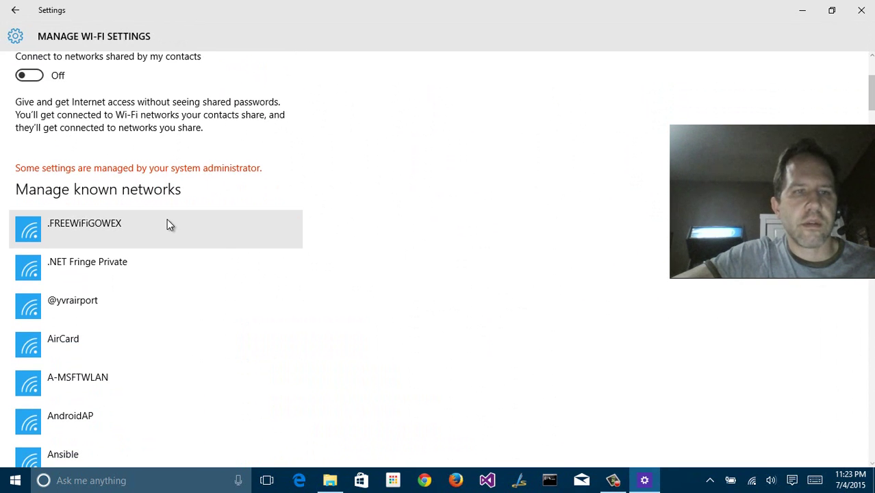
{"action": "scroll", "coordinate": [175, 226], "scroll_direction": "down", "scroll_amount": 2}
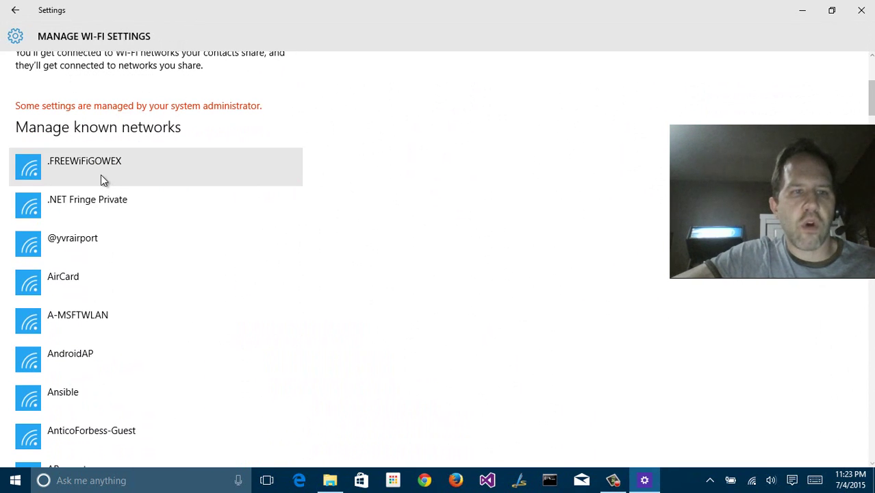
{"action": "left_click", "coordinate": [103, 200]}
{"action": "left_click", "coordinate": [260, 208]}
{"action": "scroll", "coordinate": [192, 253], "scroll_direction": "down", "scroll_amount": 4}
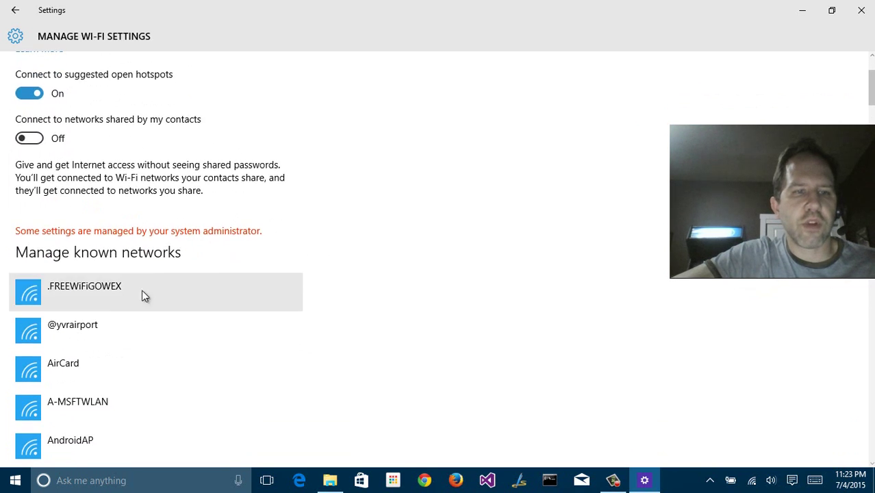
{"action": "left_click", "coordinate": [137, 291]}
{"action": "left_click", "coordinate": [261, 289]}
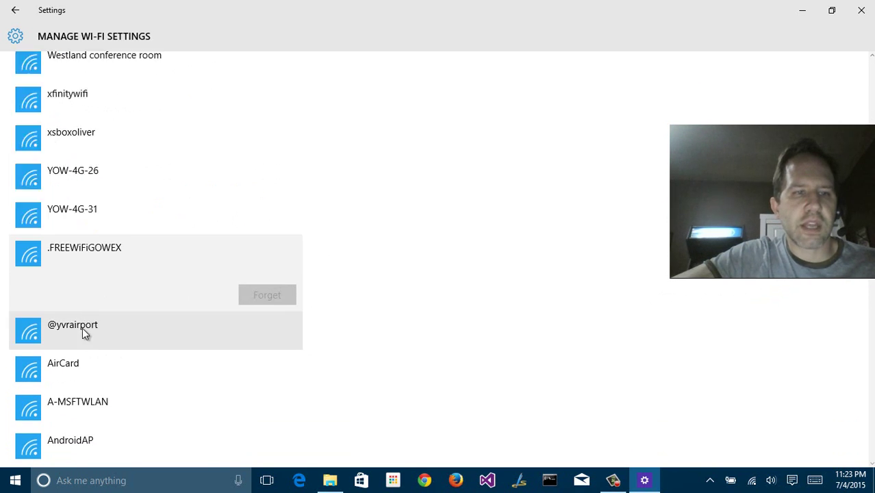
{"action": "left_click", "coordinate": [80, 413]}
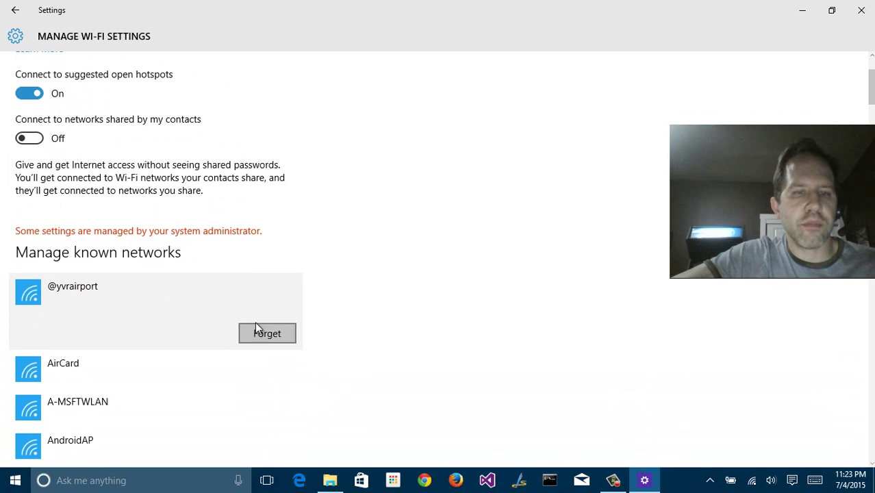
{"action": "left_click", "coordinate": [261, 330]}
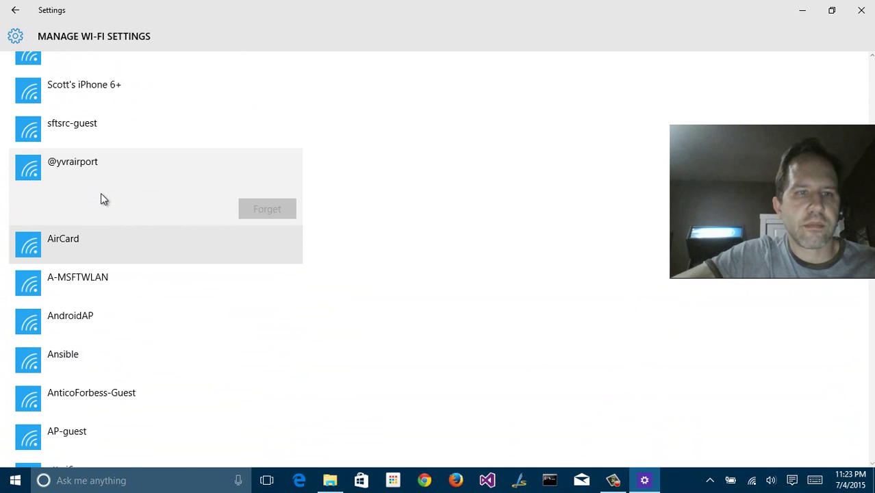
{"action": "scroll", "coordinate": [168, 243], "scroll_direction": "down", "scroll_amount": 3}
{"action": "scroll", "coordinate": [90, 157], "scroll_direction": "up", "scroll_amount": 3}
{"action": "left_click", "coordinate": [13, 11]}
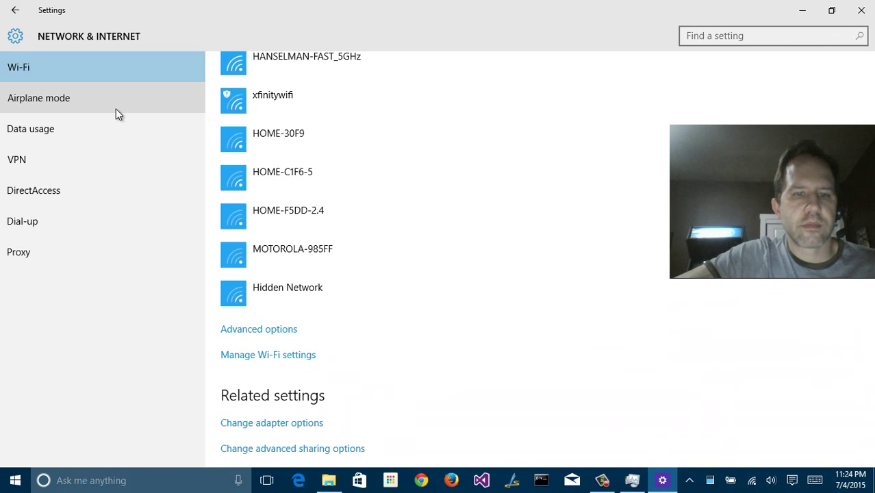
Look at the Airplane mode page and the per-app data usage details
{"action": "left_click", "coordinate": [46, 111]}
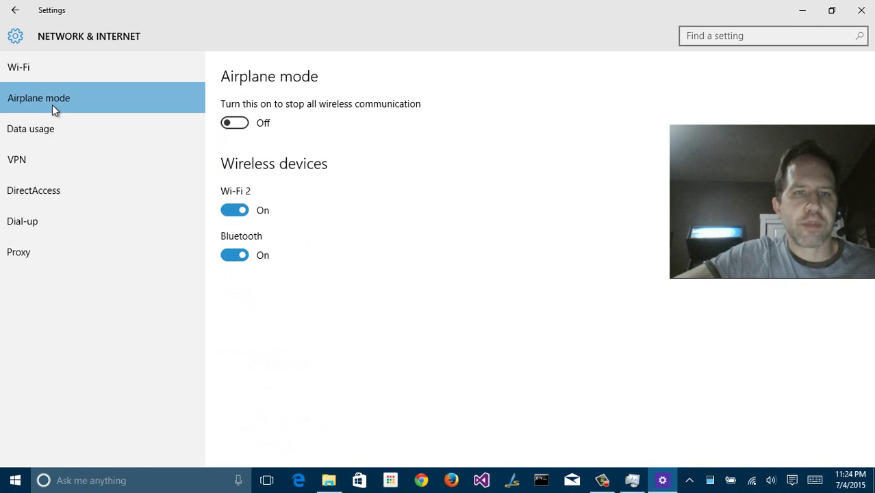
{"action": "left_click", "coordinate": [57, 128]}
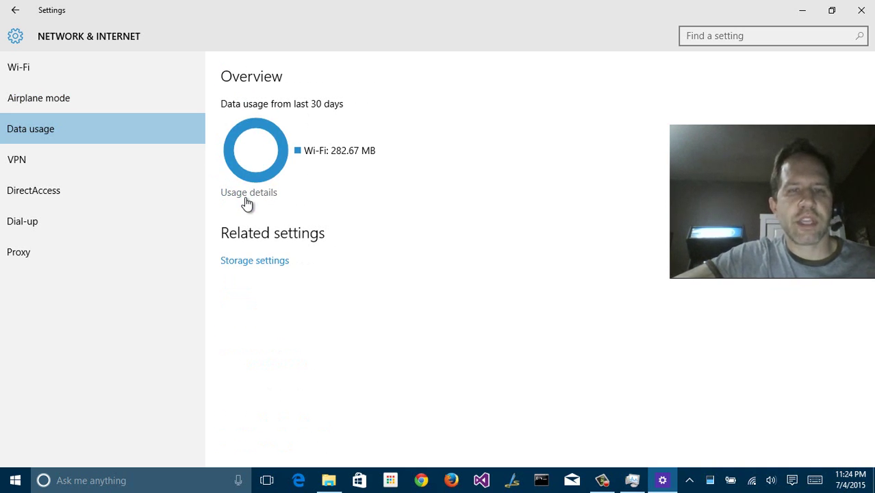
{"action": "left_click", "coordinate": [245, 198]}
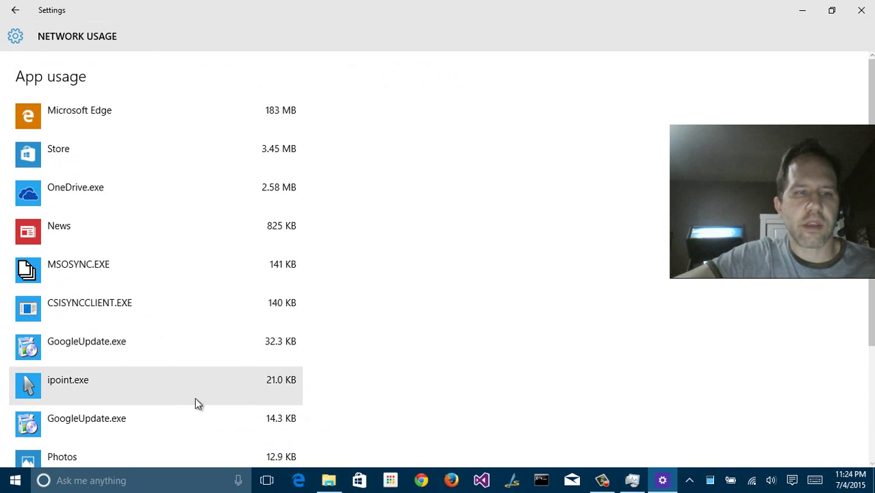
{"action": "left_click", "coordinate": [15, 10]}
Review VPN, Network and Sharing Center, DirectAccess, Dial-up and Proxy pages, then go back
{"action": "left_click", "coordinate": [29, 150]}
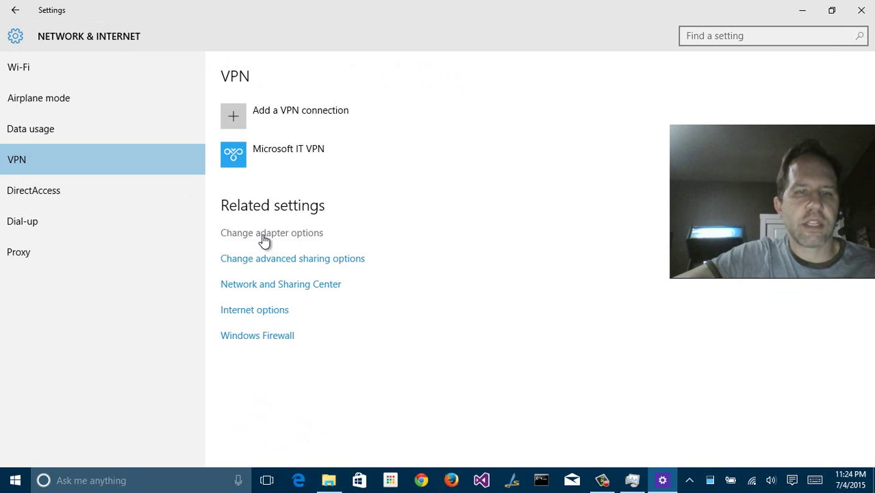
{"action": "left_click", "coordinate": [253, 285]}
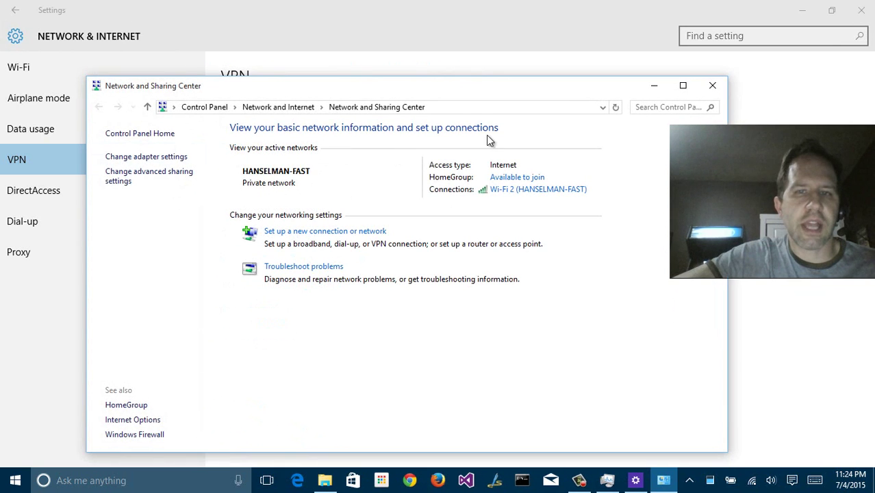
{"action": "left_click", "coordinate": [711, 88]}
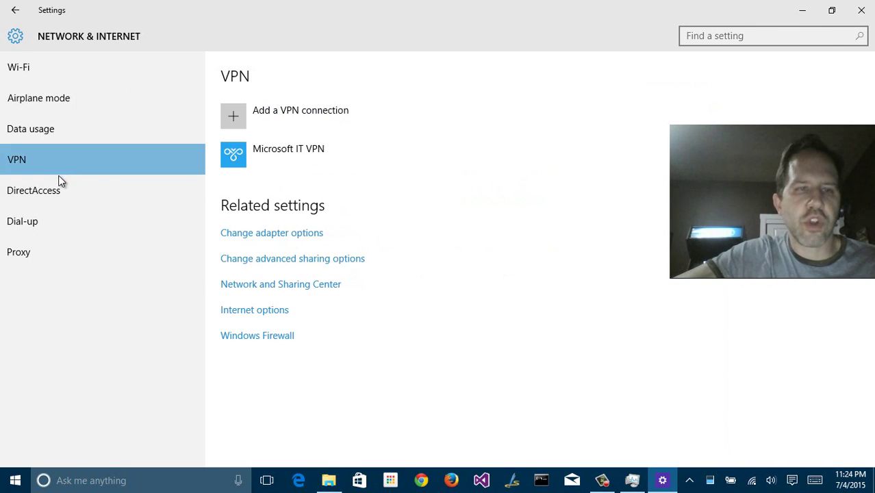
{"action": "left_click", "coordinate": [51, 189]}
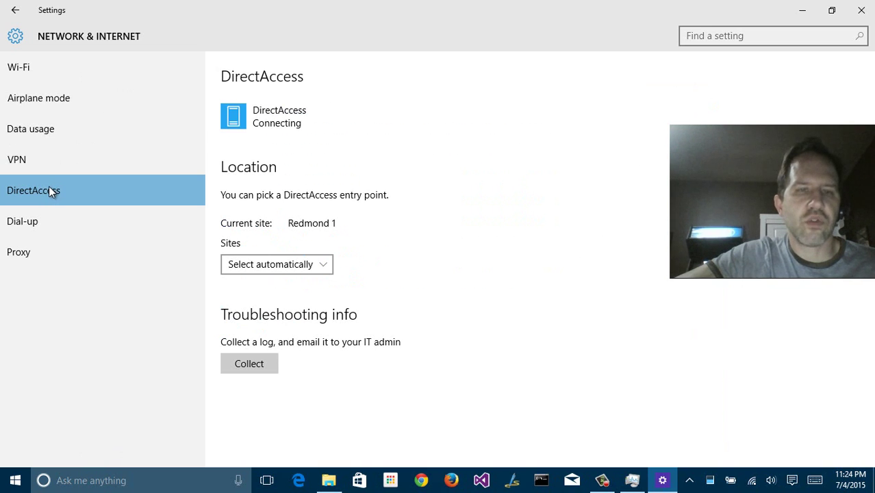
{"action": "left_click", "coordinate": [31, 221]}
{"action": "left_click", "coordinate": [33, 253]}
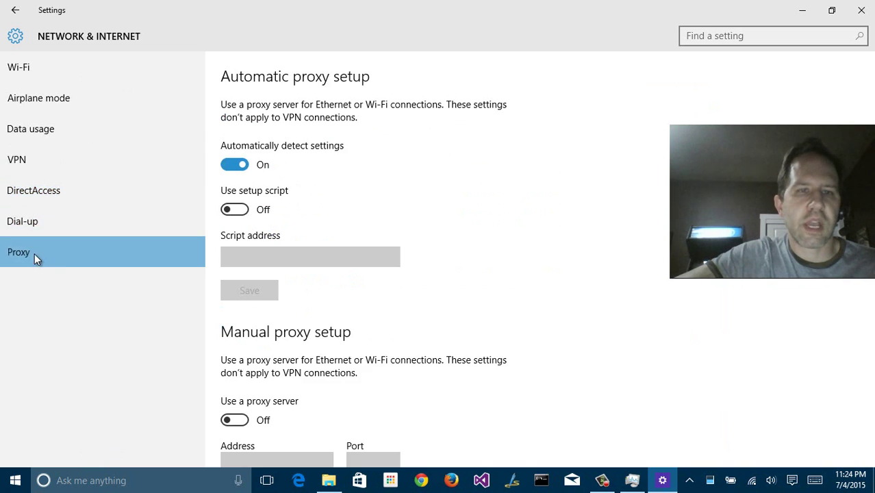
{"action": "left_click", "coordinate": [20, 12]}
In Personalization > Background, try the underwater and tent pictures, settling on the beach picture
{"action": "left_click", "coordinate": [561, 166]}
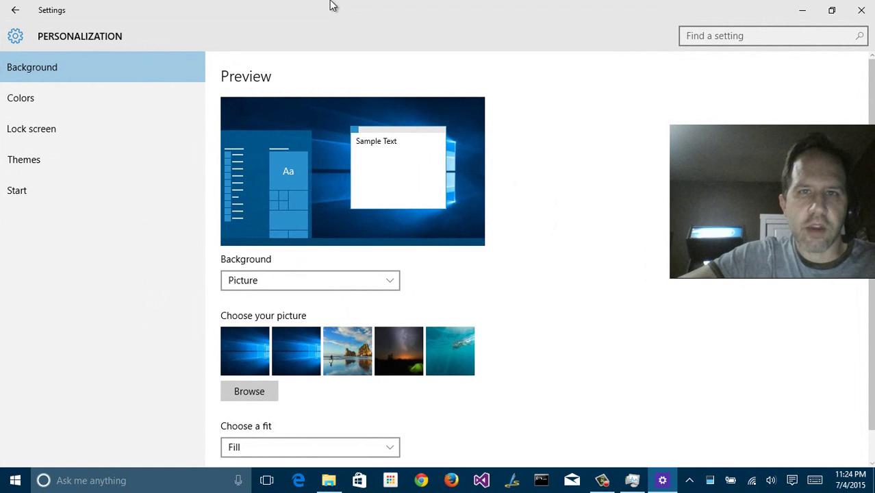
{"action": "left_click_drag", "start_coordinate": [332, 6], "coordinate": [309, 59]}
{"action": "left_click", "coordinate": [411, 374]}
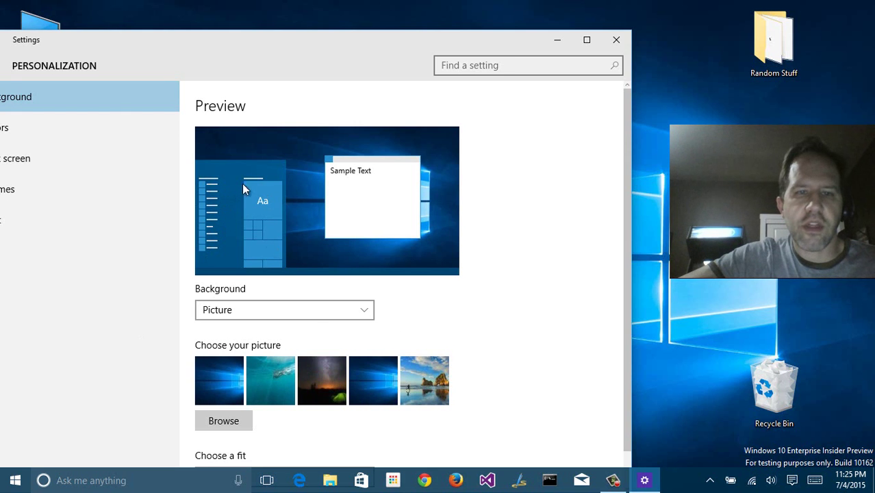
{"action": "left_click", "coordinate": [301, 369]}
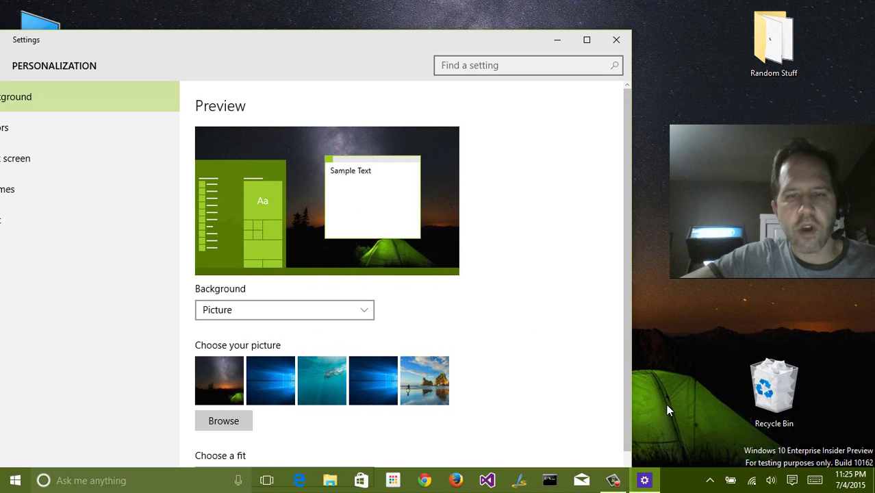
{"action": "left_click", "coordinate": [420, 370]}
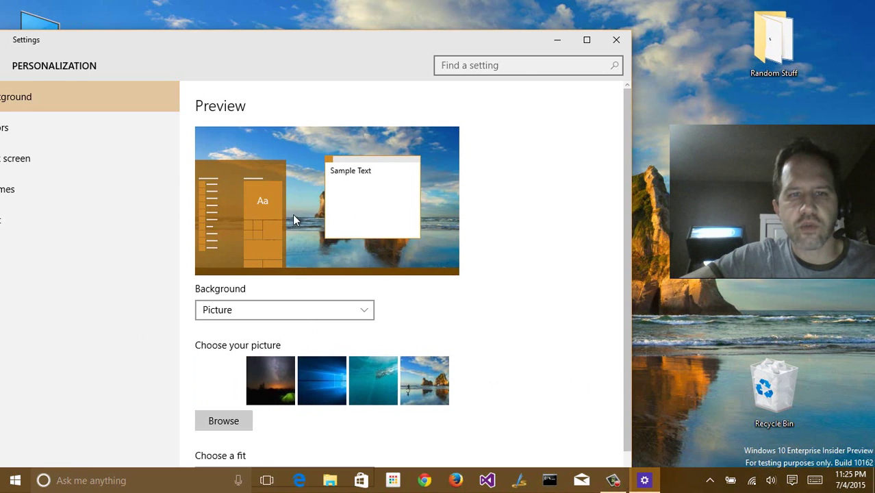
{"action": "left_click_drag", "start_coordinate": [248, 59], "coordinate": [369, 43]}
In Colors, try a pink accent, then restore the automatic accent colour from the background
{"action": "left_click", "coordinate": [137, 114]}
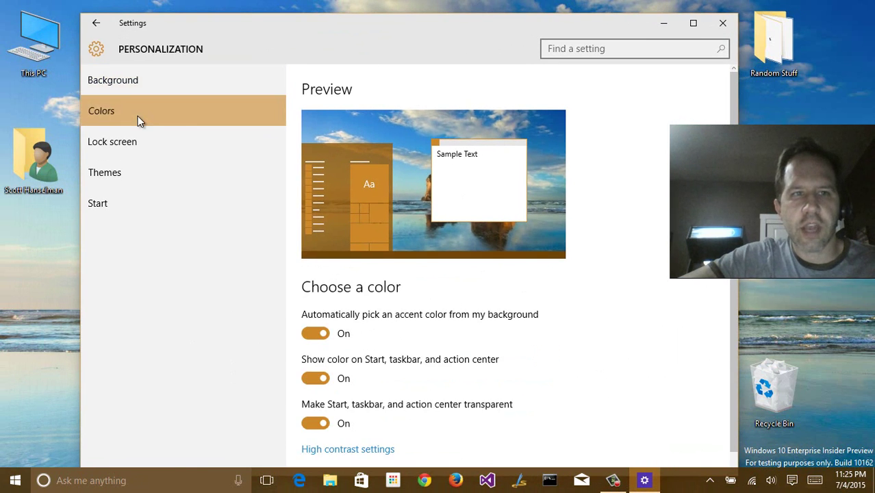
{"action": "left_click", "coordinate": [325, 333]}
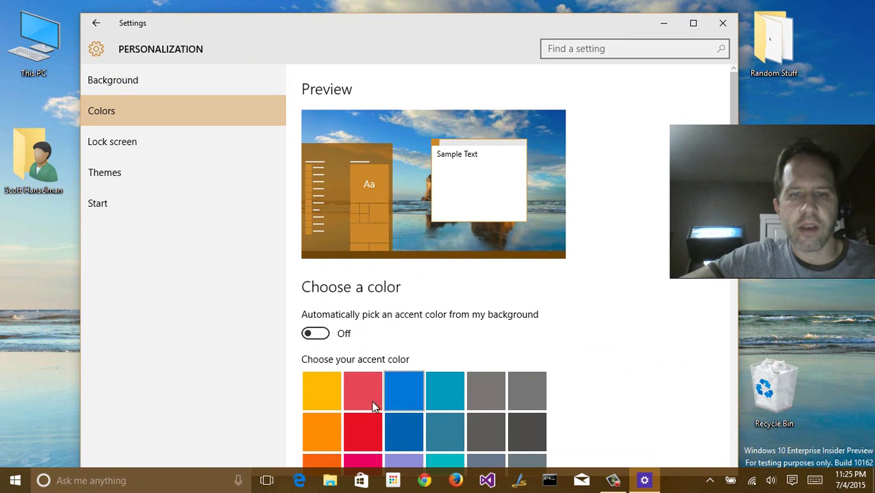
{"action": "left_click", "coordinate": [368, 402]}
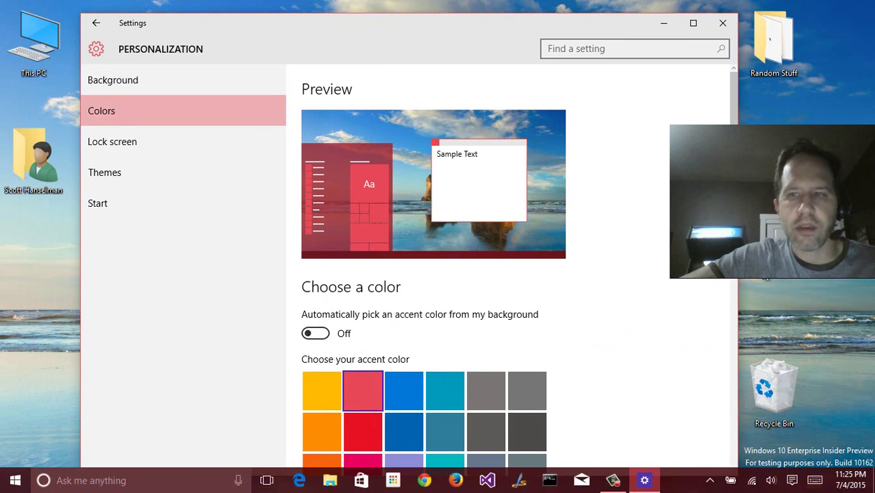
{"action": "left_click", "coordinate": [315, 334]}
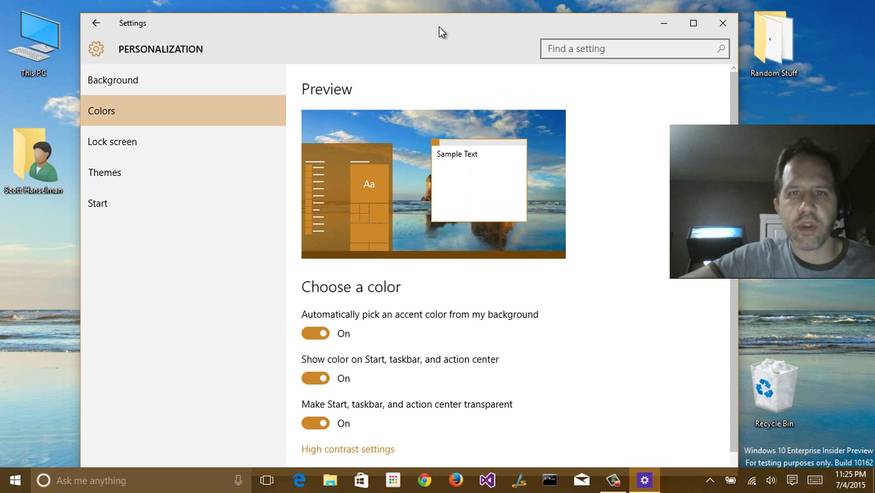
{"action": "left_click_drag", "start_coordinate": [439, 26], "coordinate": [462, 19]}
Keep Windows spotlight as lock screen background and add AccuWeather to the quick-status apps
{"action": "left_click", "coordinate": [158, 135]}
{"action": "left_click", "coordinate": [378, 287]}
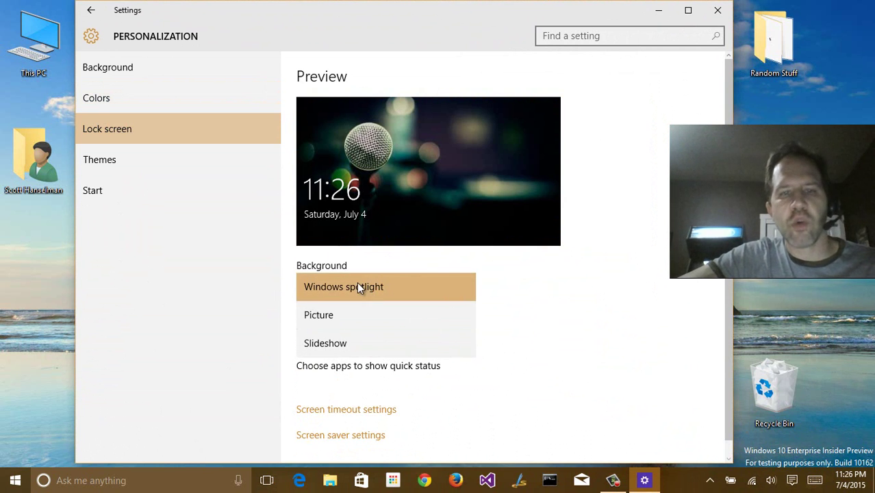
{"action": "left_click", "coordinate": [360, 265]}
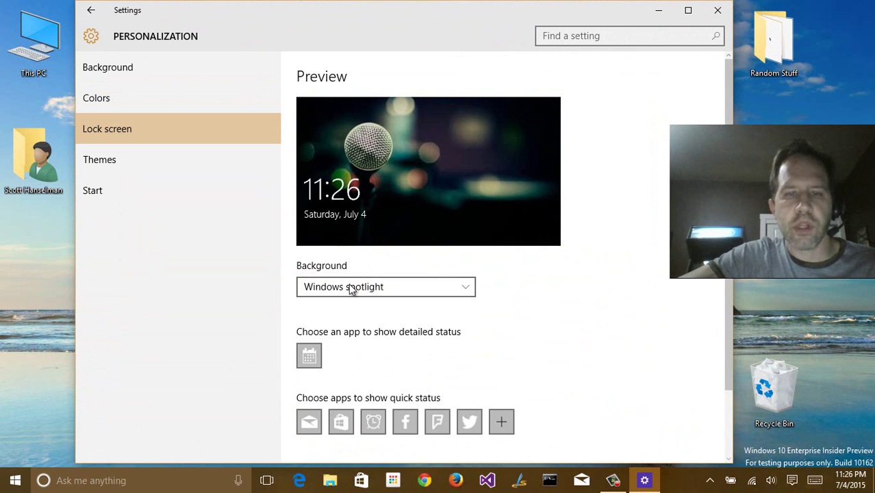
{"action": "scroll", "coordinate": [528, 291], "scroll_direction": "down", "scroll_amount": 3}
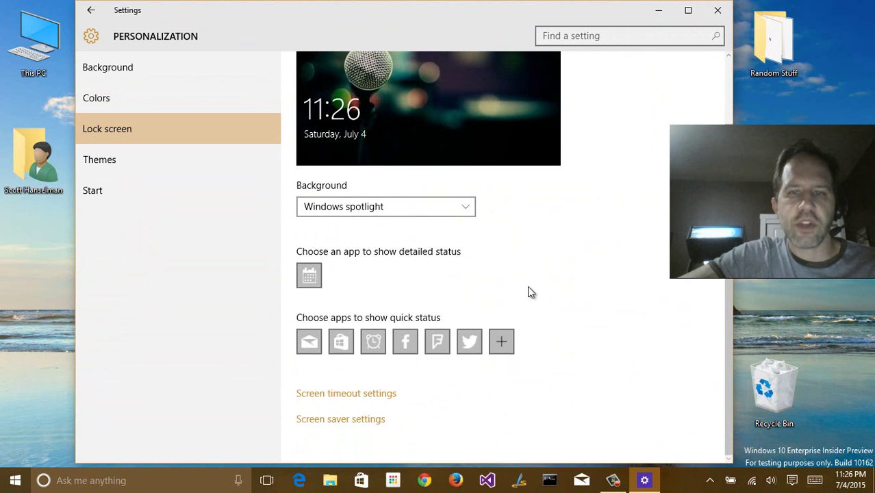
{"action": "scroll", "coordinate": [532, 304], "scroll_direction": "up", "scroll_amount": 3}
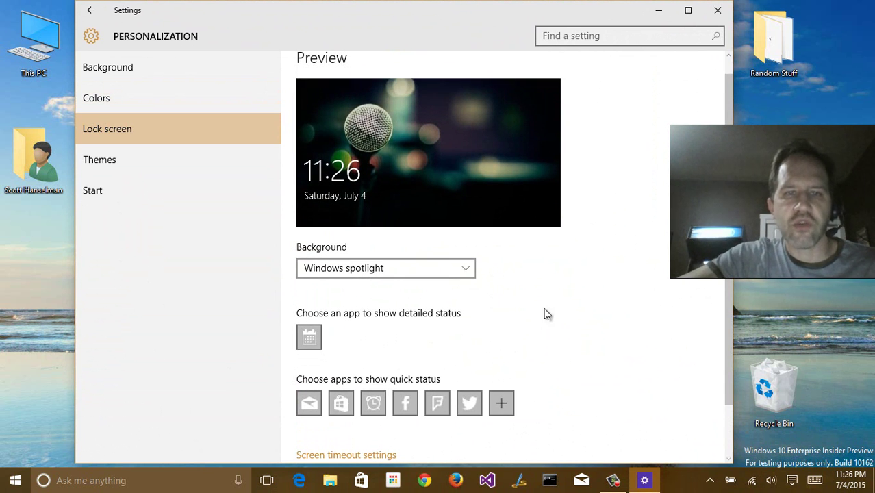
{"action": "scroll", "coordinate": [402, 282], "scroll_direction": "down", "scroll_amount": 2}
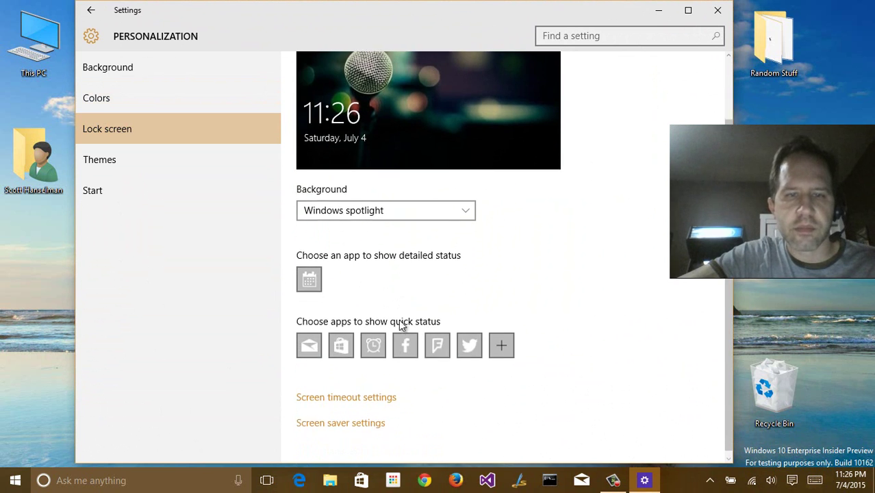
{"action": "left_click", "coordinate": [501, 342]}
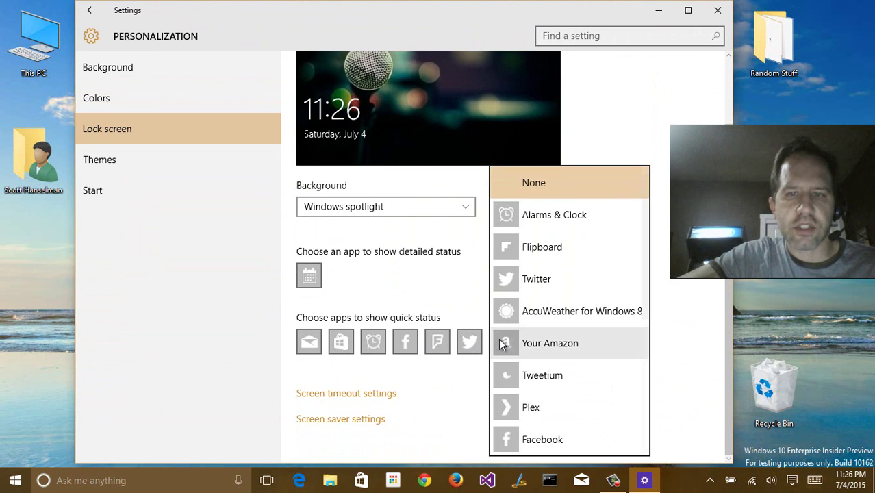
{"action": "left_click", "coordinate": [545, 317]}
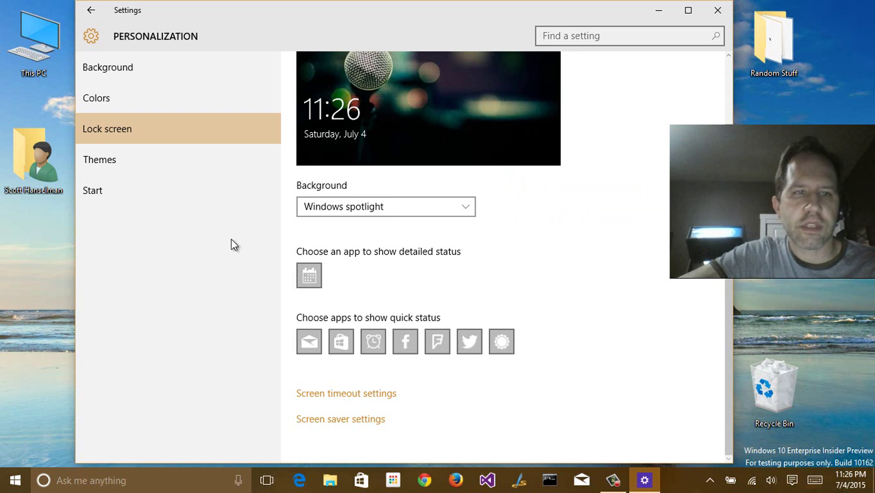
Apply a different desktop theme from the classic Theme settings window
{"action": "left_click", "coordinate": [121, 162]}
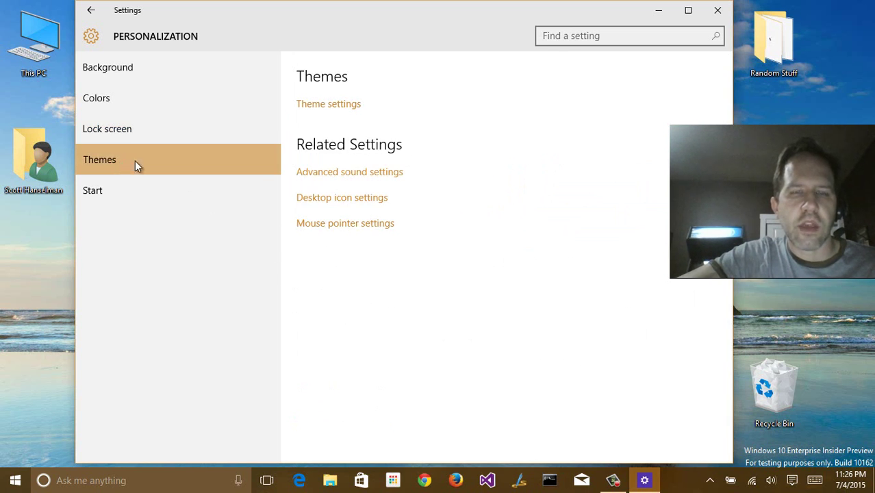
{"action": "left_click", "coordinate": [338, 112]}
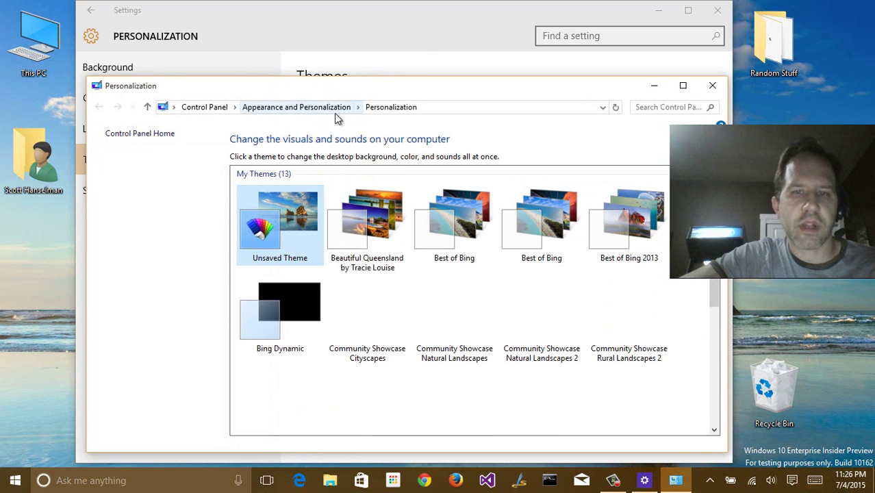
{"action": "left_click", "coordinate": [373, 198]}
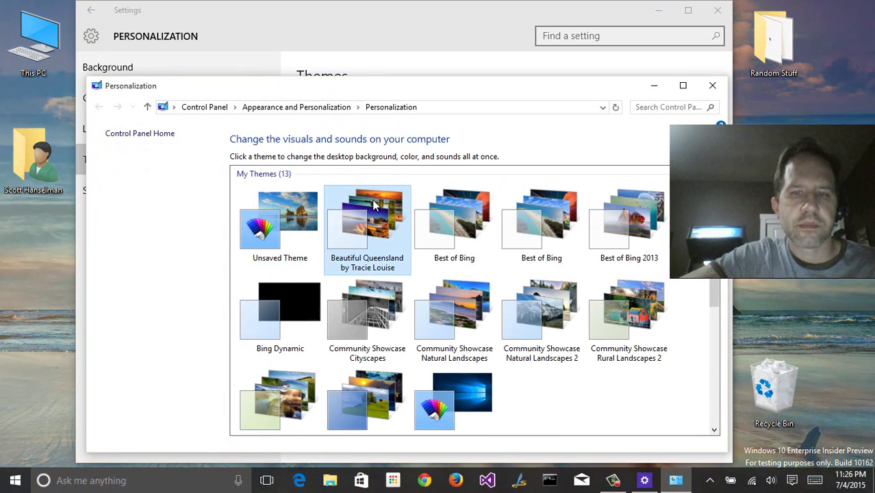
{"action": "left_click", "coordinate": [713, 85]}
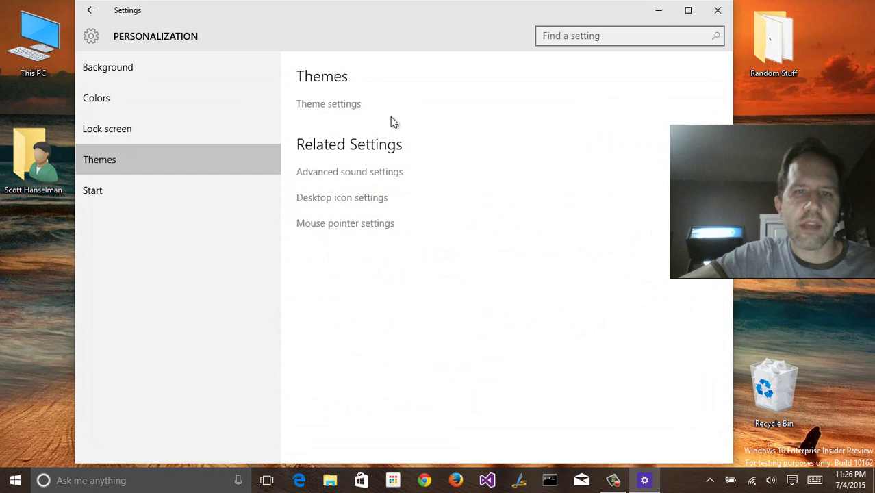
{"action": "left_click", "coordinate": [328, 103]}
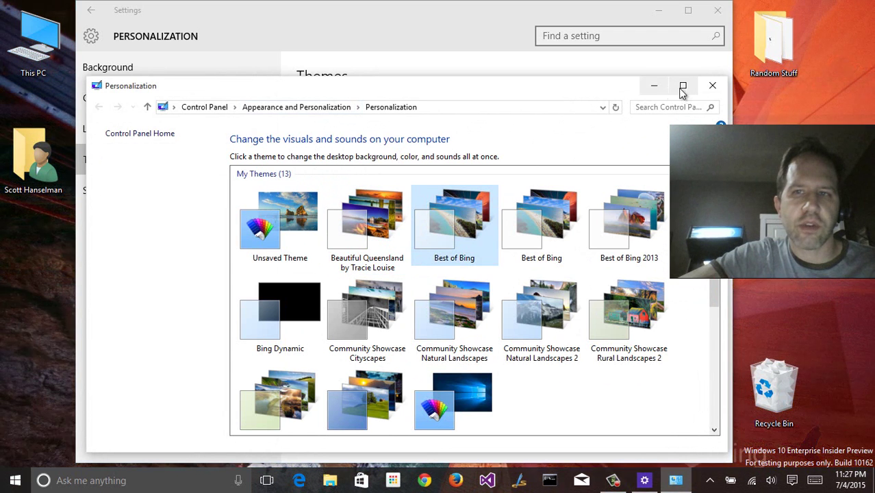
{"action": "left_click", "coordinate": [712, 87]}
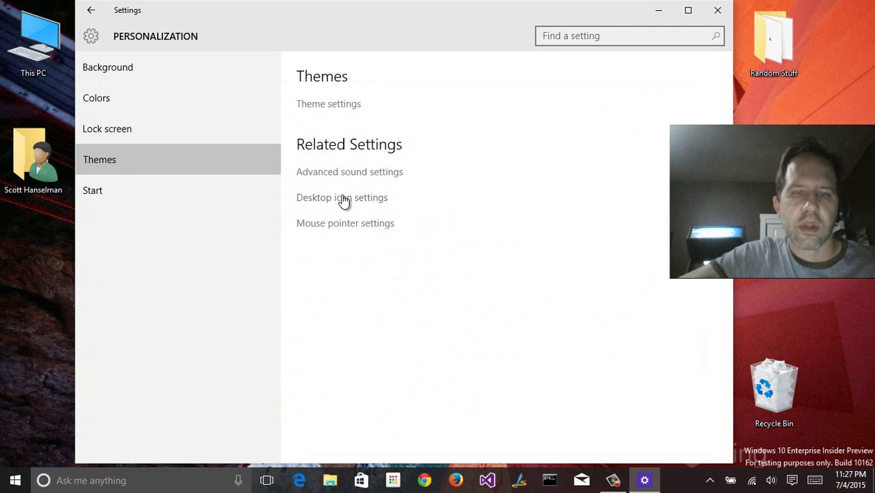
Look at Desktop icon settings without changes, then show the Start personalization page
{"action": "left_click", "coordinate": [344, 198]}
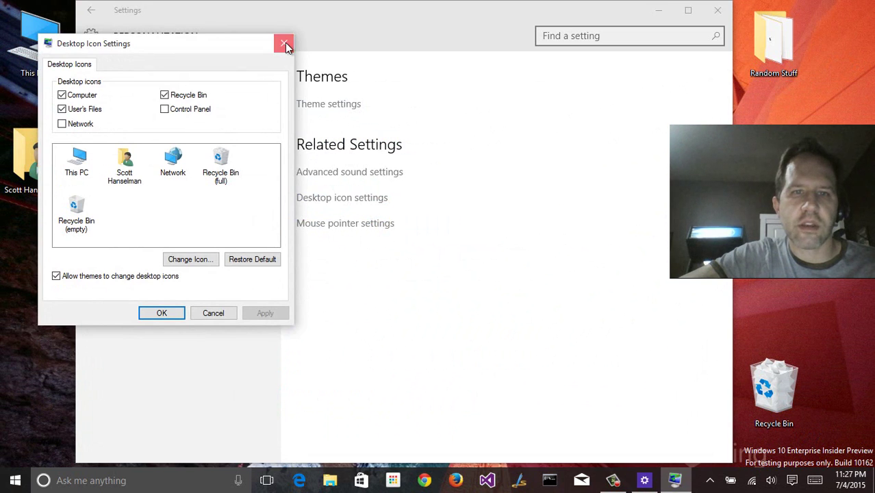
{"action": "left_click", "coordinate": [284, 42]}
{"action": "left_click", "coordinate": [91, 192]}
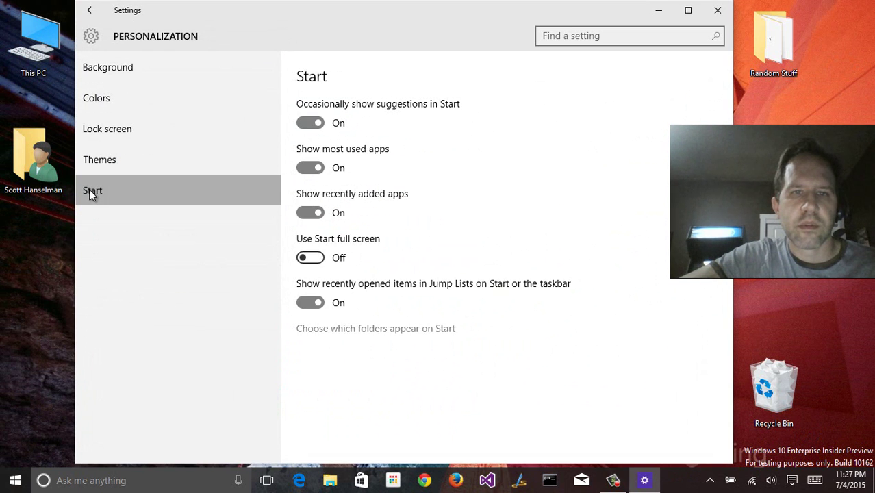
Try Use Start full screen On, check Start, then turn it back Off
{"action": "left_click", "coordinate": [310, 259]}
{"action": "left_click", "coordinate": [14, 481]}
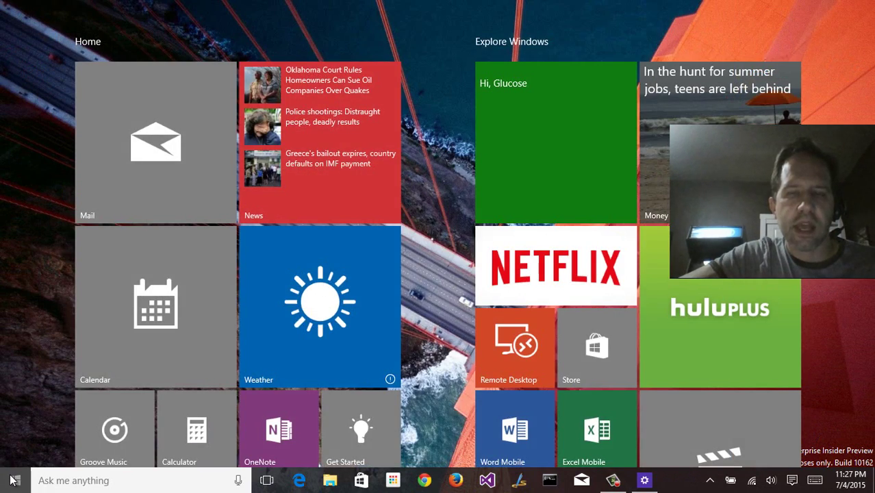
{"action": "left_click", "coordinate": [14, 481]}
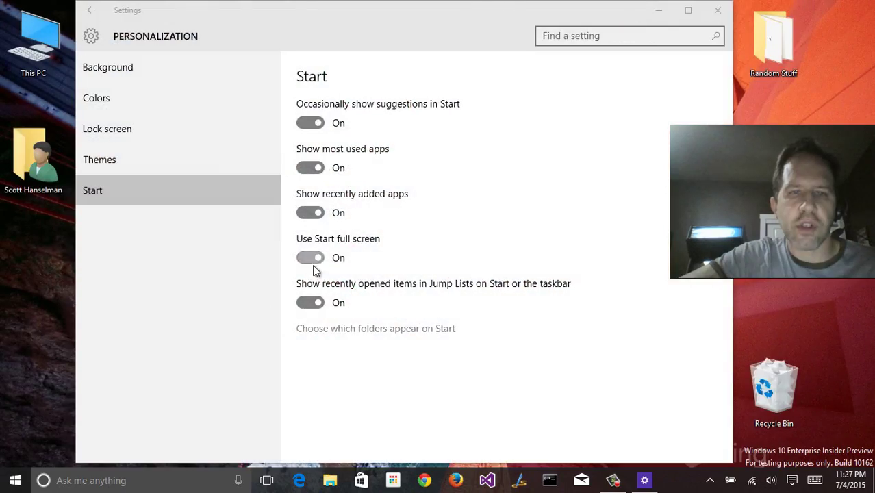
{"action": "left_click", "coordinate": [312, 259]}
{"action": "left_click", "coordinate": [14, 481]}
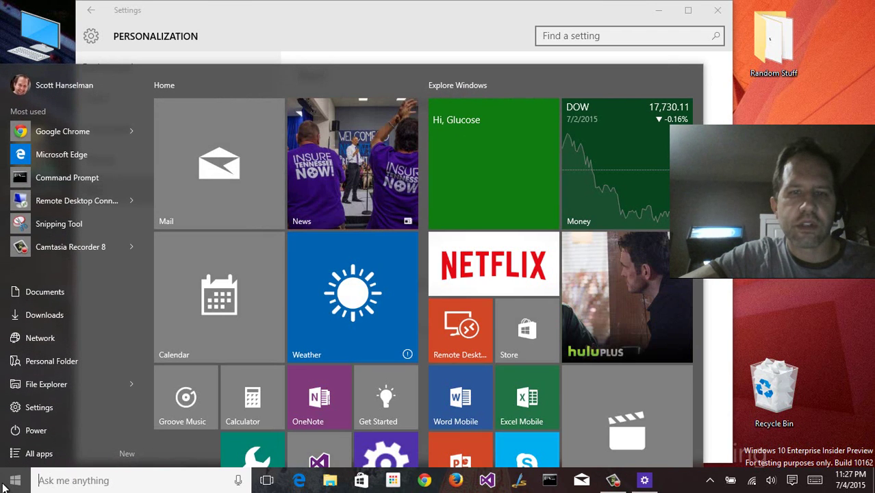
{"action": "left_click", "coordinate": [6, 484]}
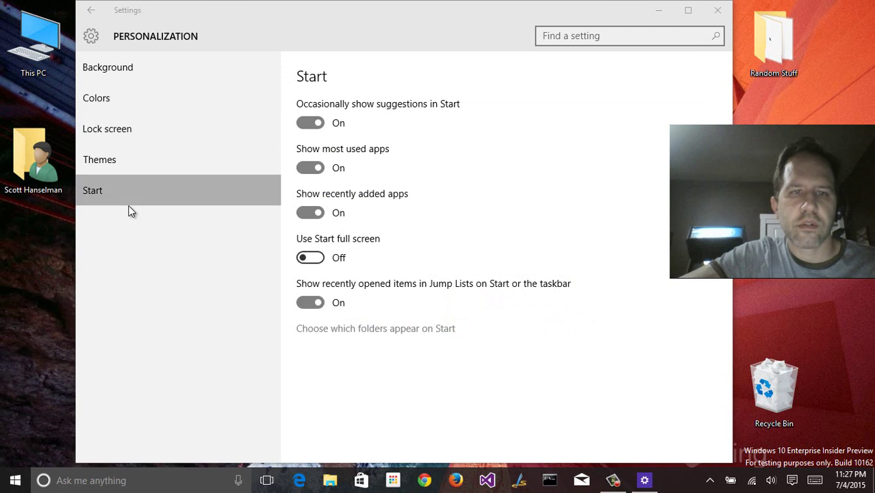
Turn on automatic accent colour from the wallpaper, check it in Start, and go back home
{"action": "left_click", "coordinate": [111, 109]}
{"action": "left_click", "coordinate": [310, 321]}
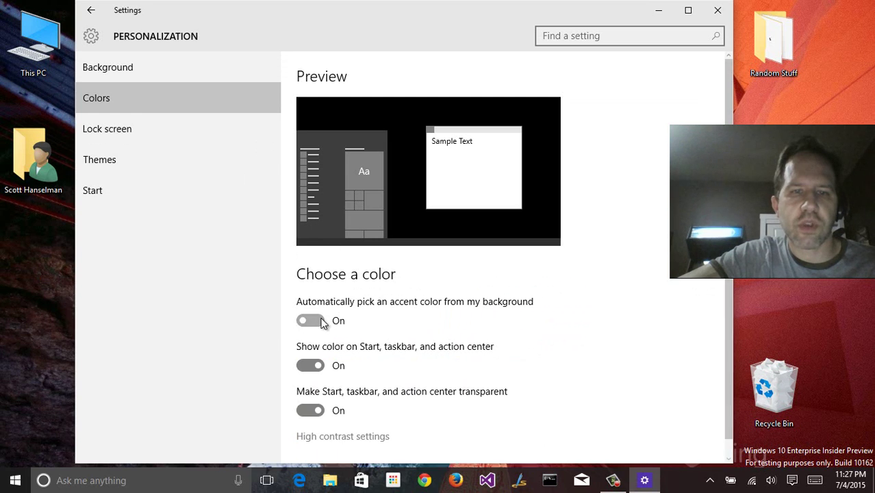
{"action": "left_click", "coordinate": [9, 482]}
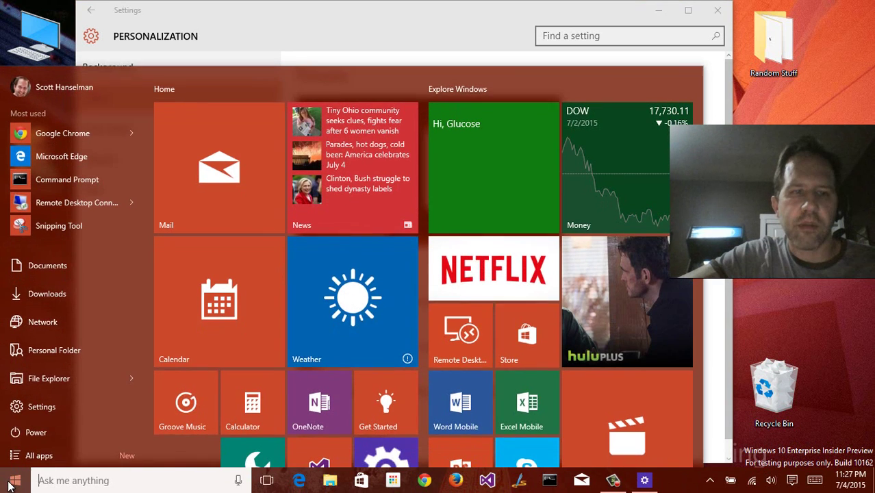
{"action": "left_click", "coordinate": [6, 484]}
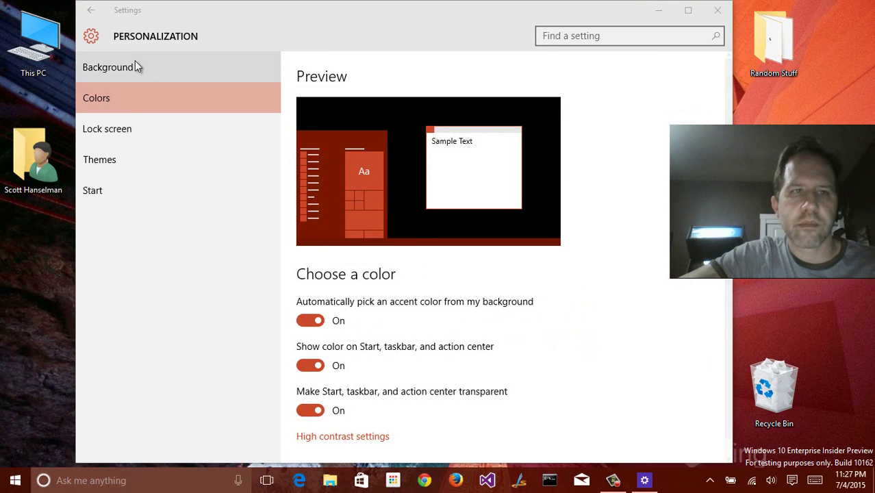
{"action": "left_click", "coordinate": [90, 11]}
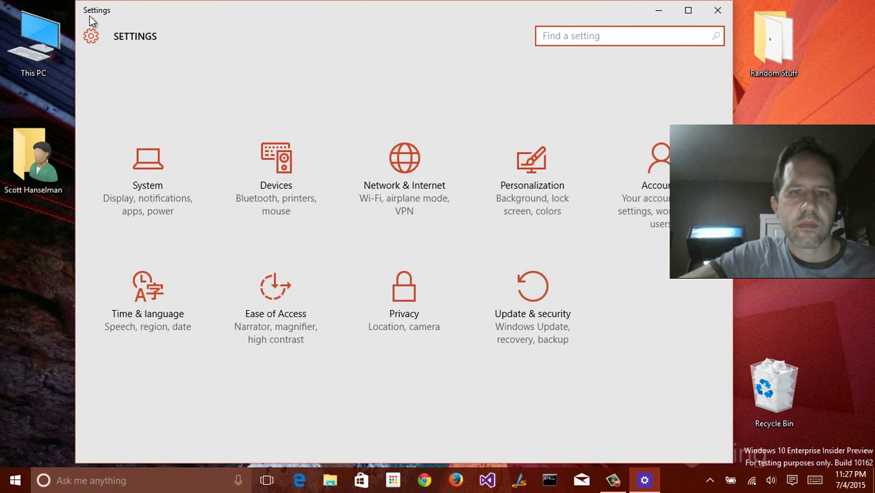
Drag the Start menu's edge to narrow it to a single column of tiles
{"action": "left_click", "coordinate": [5, 481]}
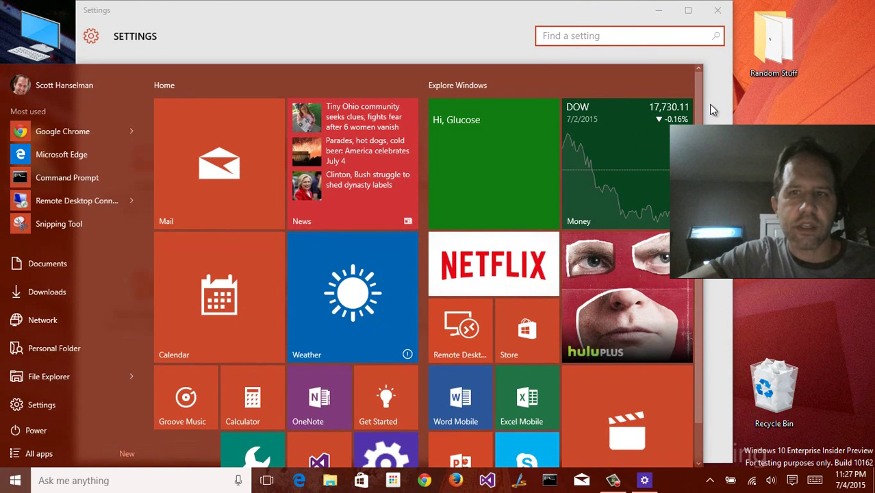
{"action": "left_click_drag", "start_coordinate": [703, 105], "coordinate": [439, 120]}
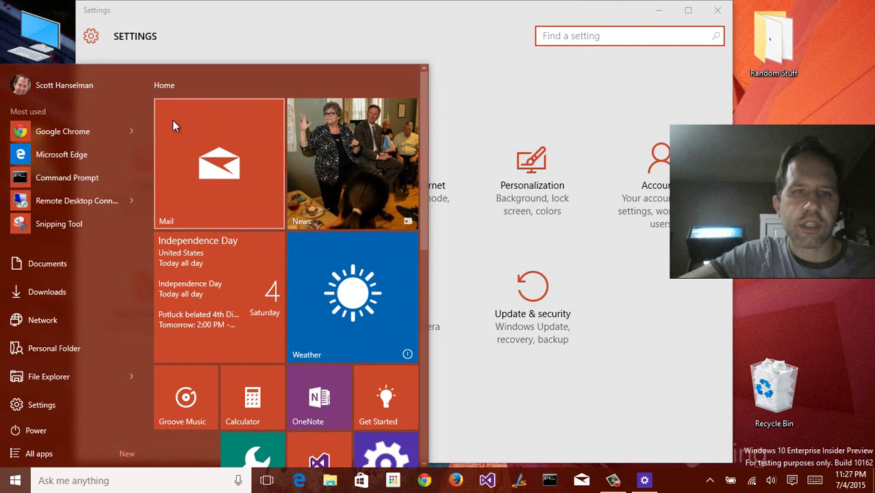
{"action": "scroll", "coordinate": [272, 353], "scroll_direction": "down", "scroll_amount": 5}
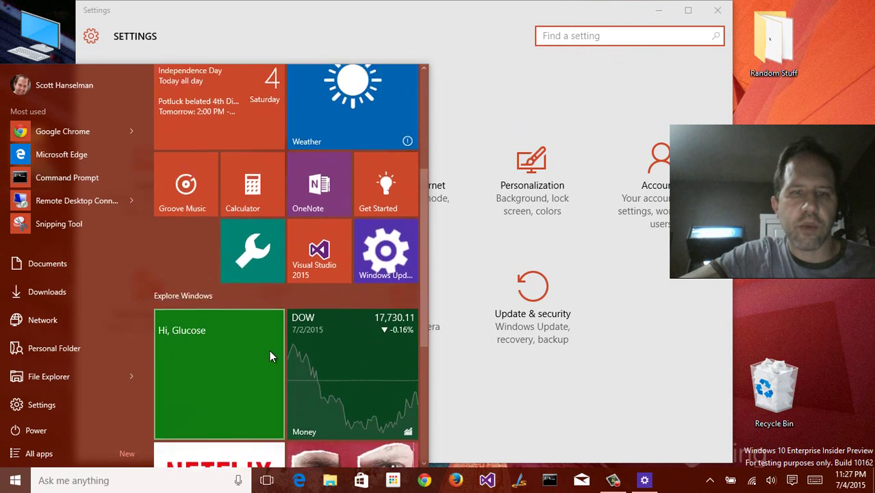
{"action": "scroll", "coordinate": [269, 350], "scroll_direction": "up", "scroll_amount": 5}
{"action": "left_click", "coordinate": [232, 23]}
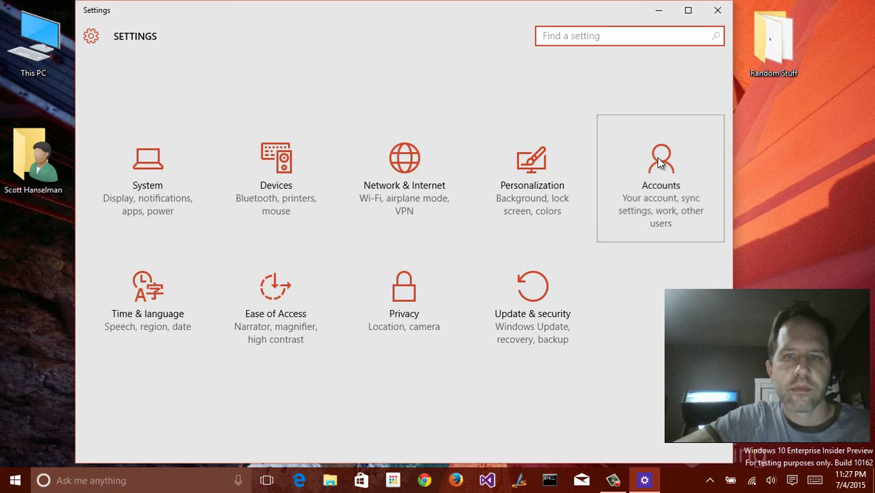
Go to Accounts > Sign-in options and choose Add under PIN
{"action": "left_click", "coordinate": [640, 157]}
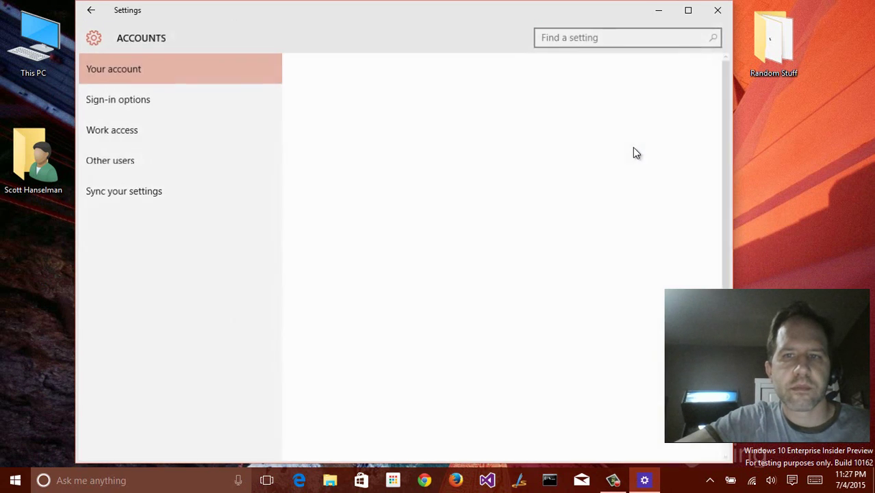
{"action": "scroll", "coordinate": [434, 132], "scroll_direction": "down", "scroll_amount": 4}
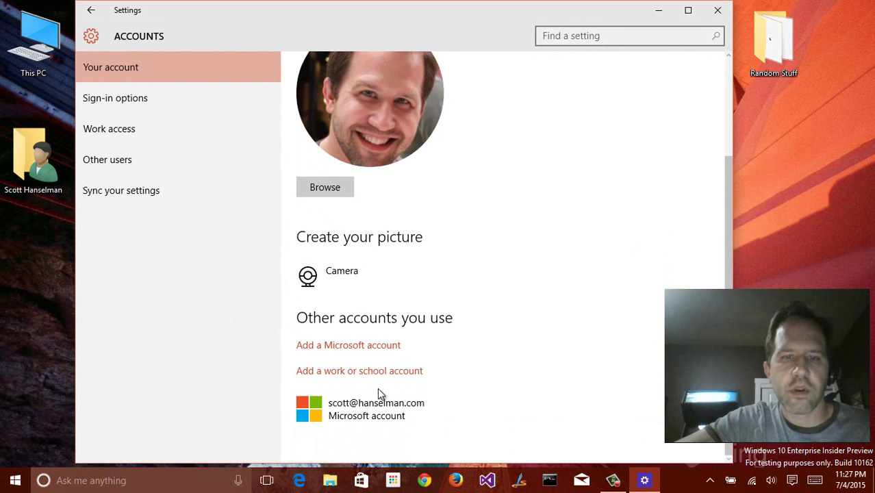
{"action": "left_click", "coordinate": [155, 96]}
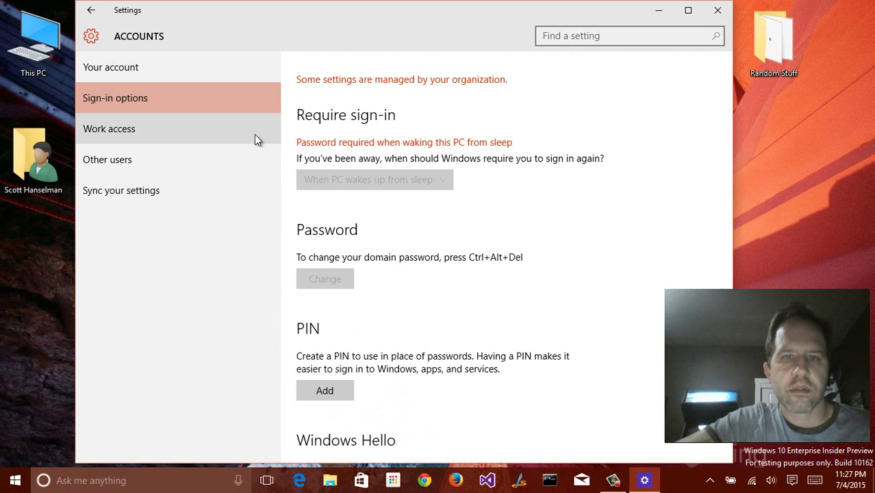
{"action": "scroll", "coordinate": [363, 263], "scroll_direction": "down", "scroll_amount": 4}
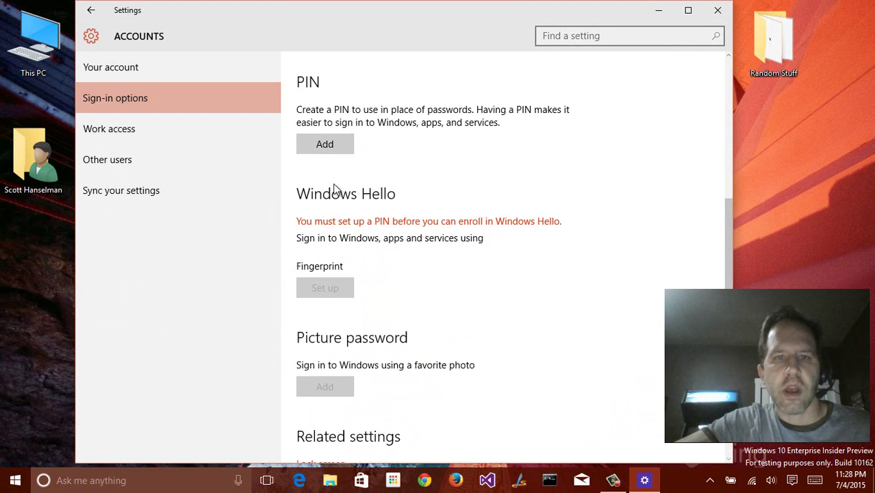
{"action": "left_click", "coordinate": [324, 147]}
Verify the Microsoft account password, then type the new sign-in PIN
{"action": "type", "text": "******"}
{"action": "key", "text": "Return"}
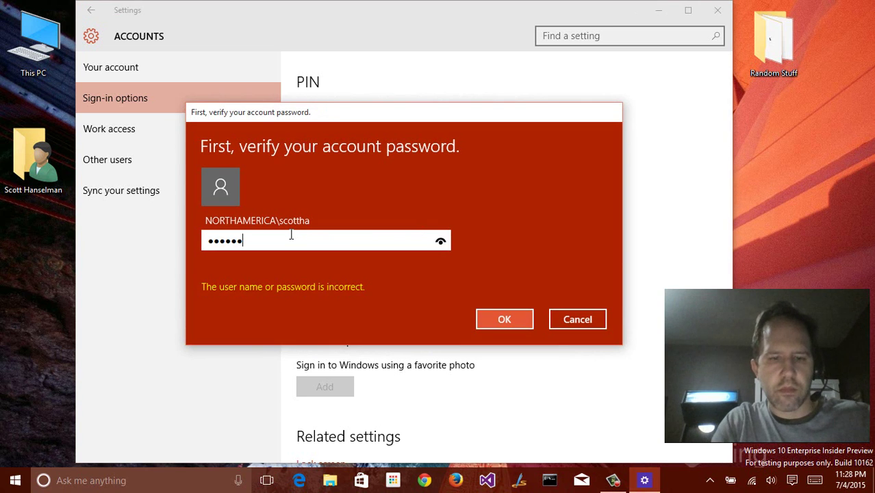
{"action": "key", "text": "Return"}
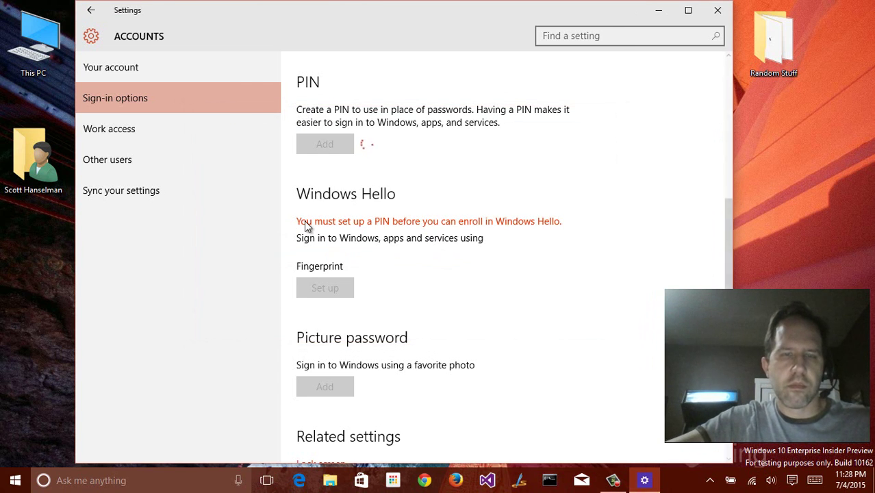
{"action": "type", "text": "********"}
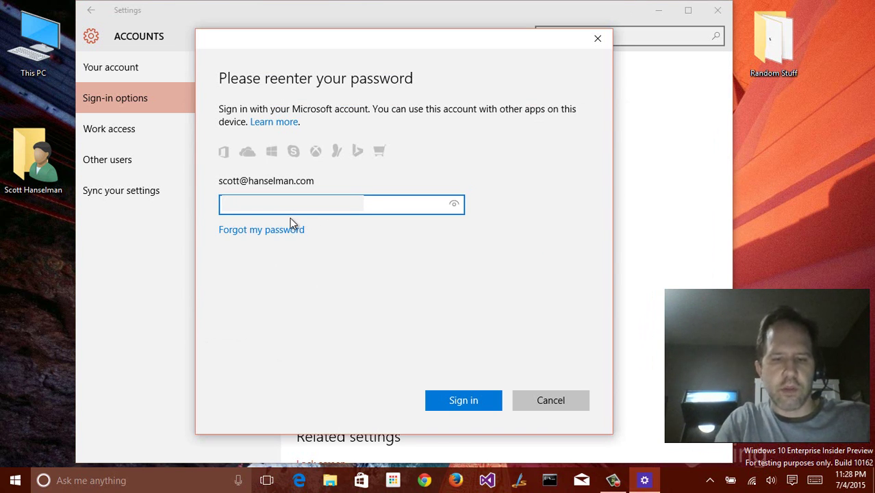
{"action": "key", "text": "Return"}
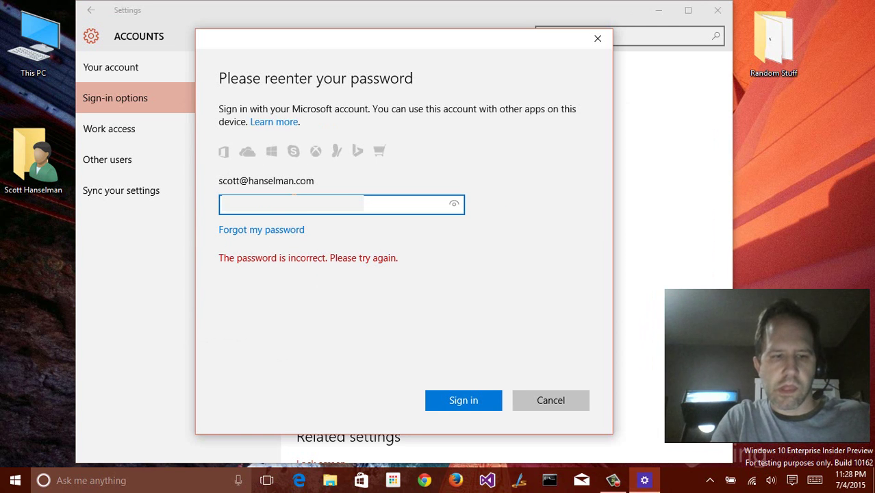
{"action": "key", "text": "Return"}
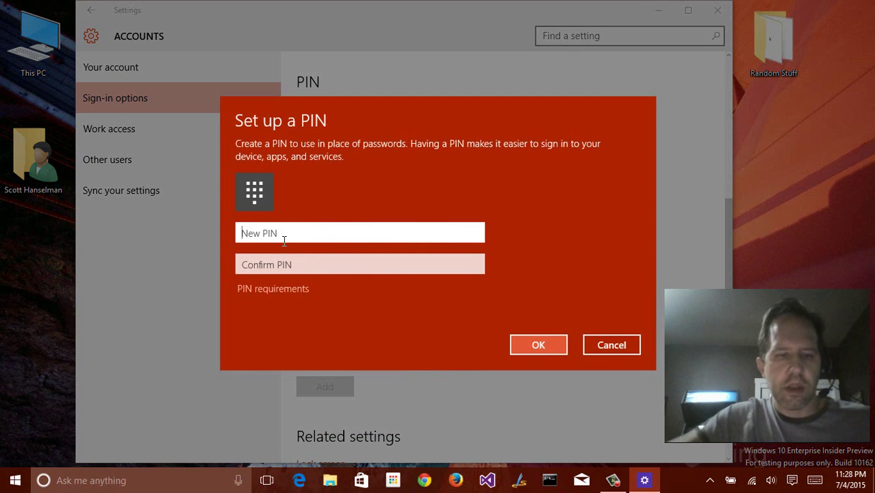
{"action": "type", "text": "1234"}
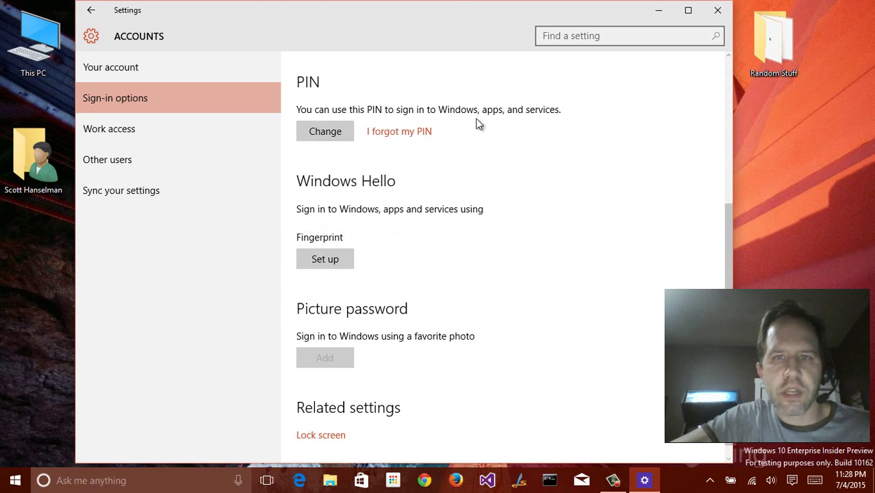
Start Windows Hello fingerprint setup and confirm identity with the new PIN
{"action": "left_click", "coordinate": [318, 257]}
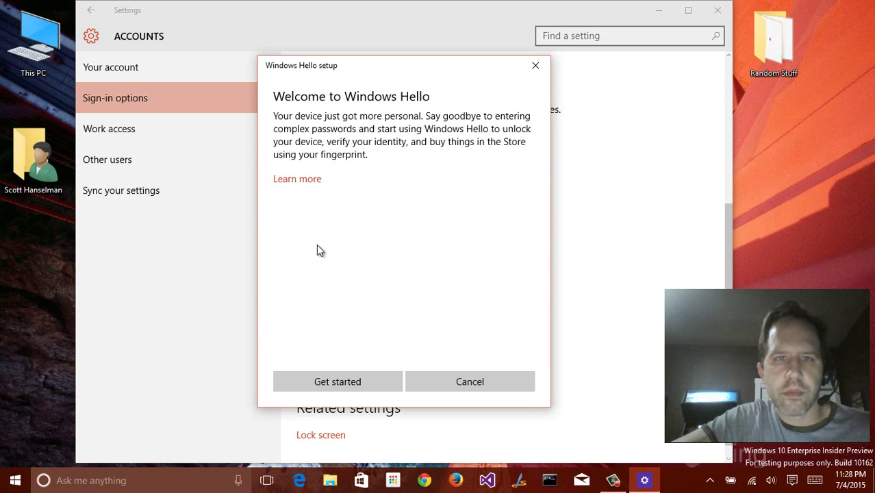
{"action": "left_click", "coordinate": [337, 380]}
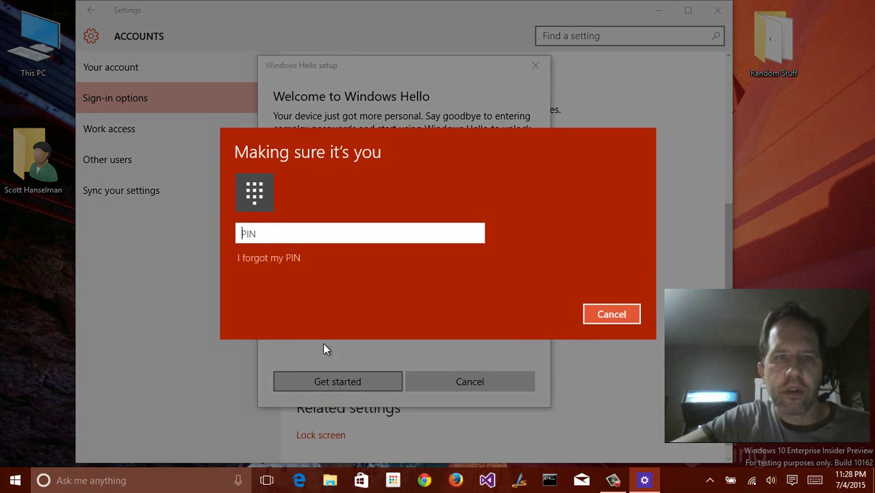
{"action": "type", "text": "••••••"}
{"action": "key", "text": "Return"}
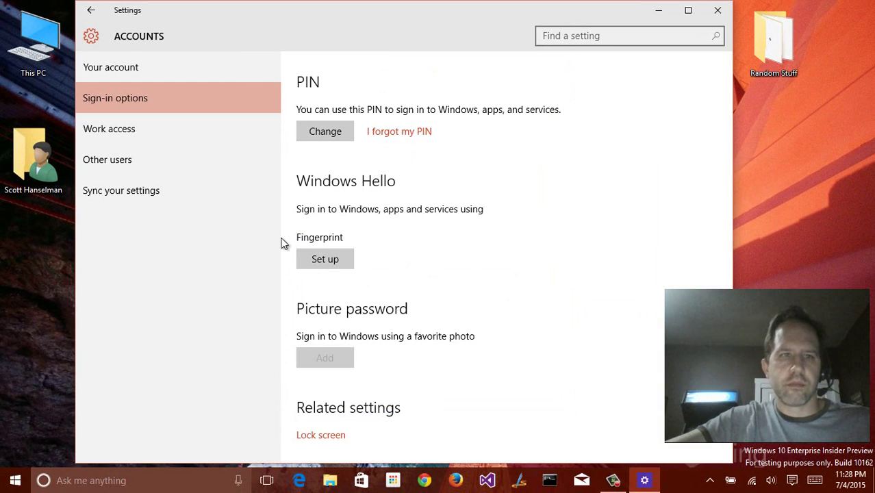
Run the Windows Hello fingerprint wizard again, scan the finger and close it
{"action": "left_click", "coordinate": [309, 266]}
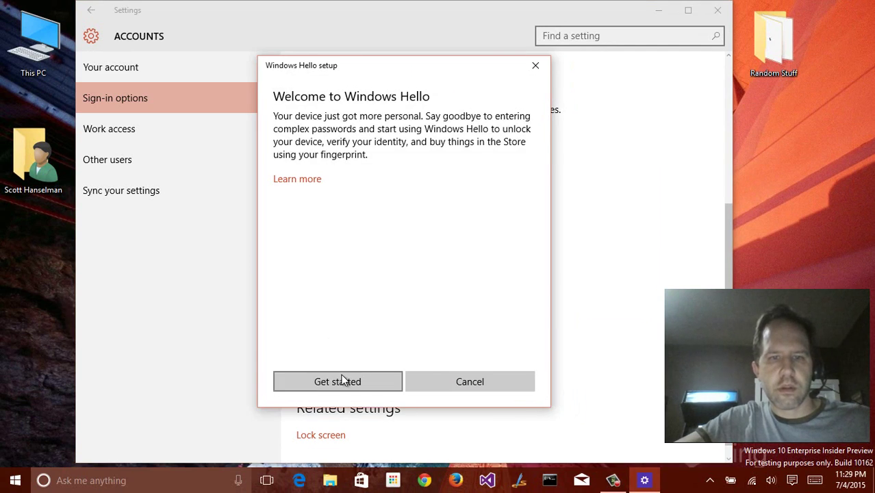
{"action": "left_click", "coordinate": [338, 380]}
{"action": "type", "text": "•"}
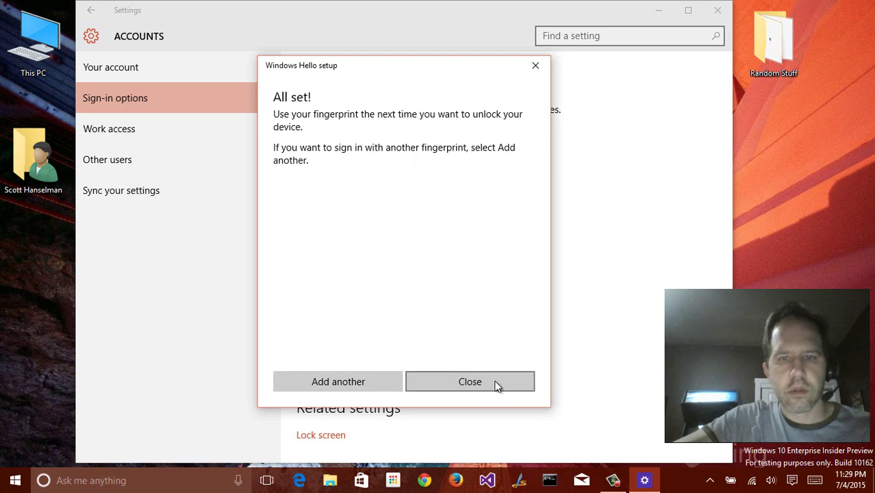
{"action": "left_click", "coordinate": [495, 383]}
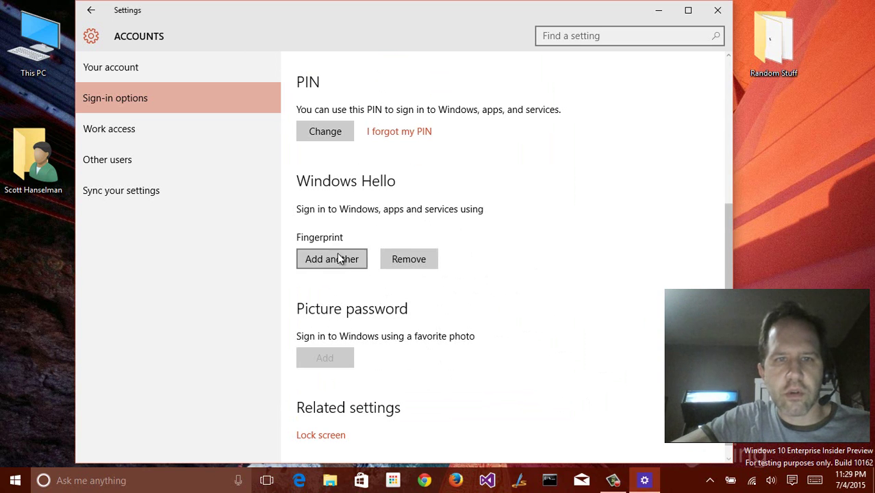
{"action": "scroll", "coordinate": [327, 278], "scroll_direction": "up", "scroll_amount": 1}
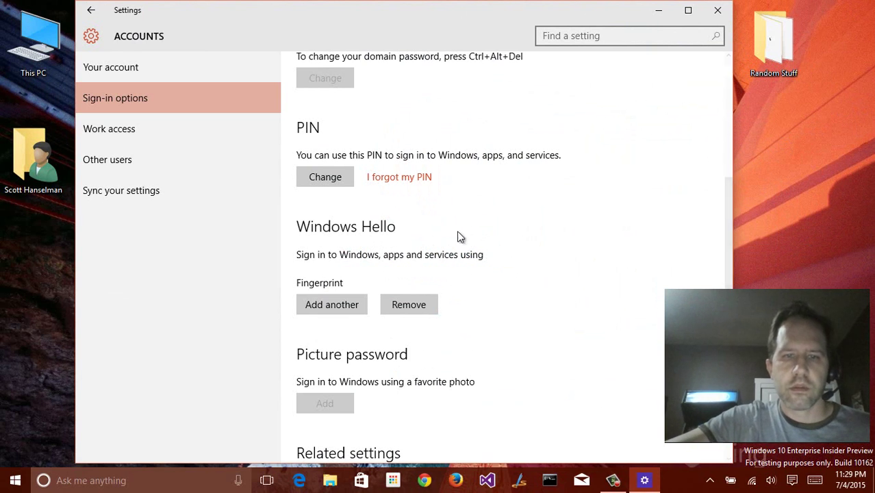
Open Work access and cancel connecting a work or school account
{"action": "left_click", "coordinate": [167, 126]}
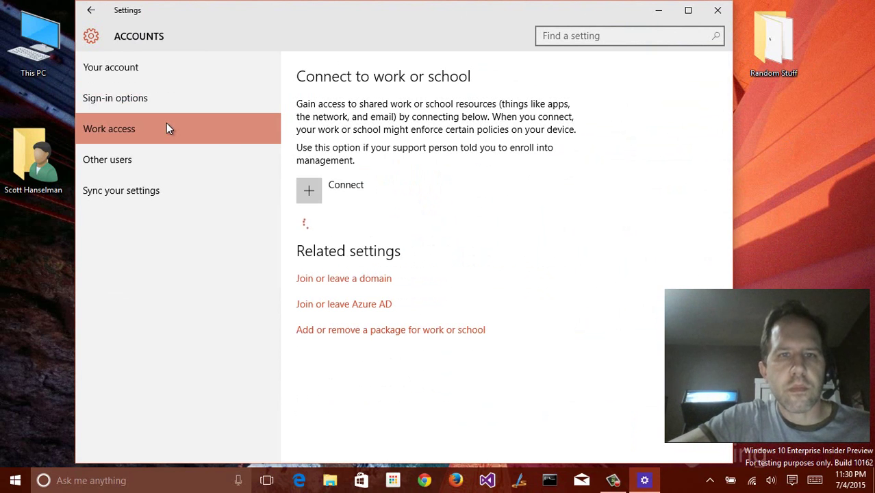
{"action": "left_click", "coordinate": [340, 187]}
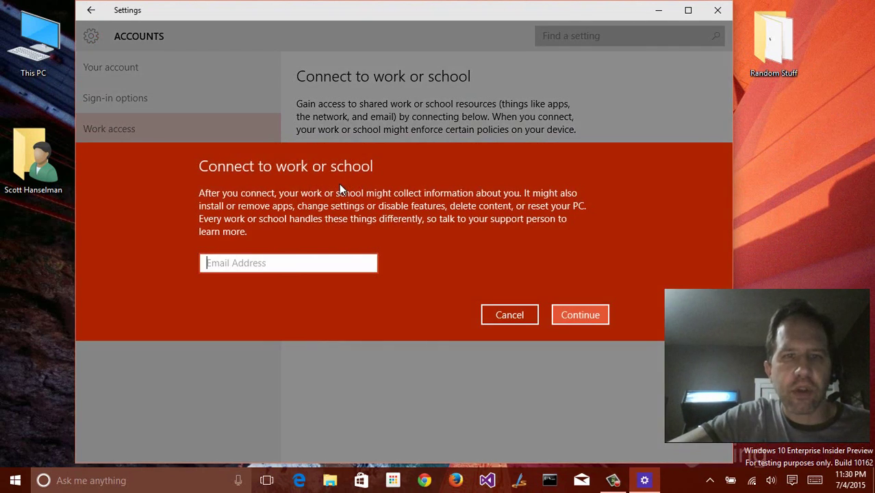
{"action": "left_click", "coordinate": [508, 315]}
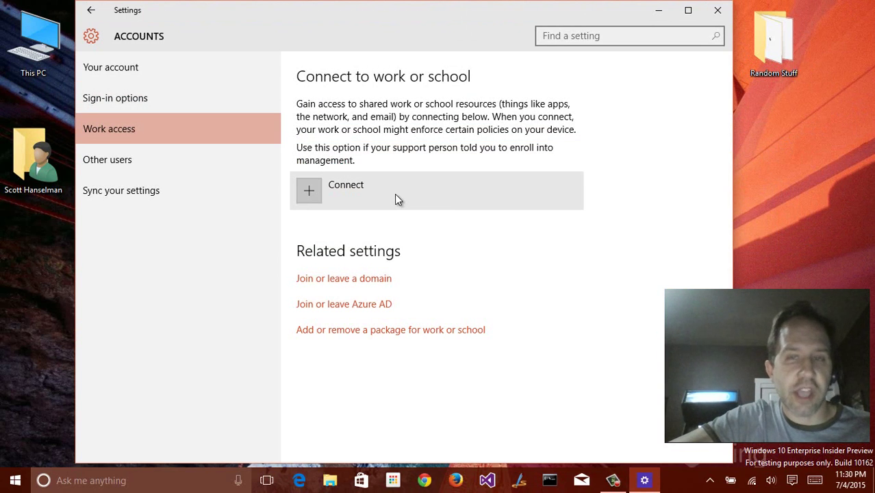
View the Other users page and the Sync your settings options
{"action": "left_click", "coordinate": [229, 163]}
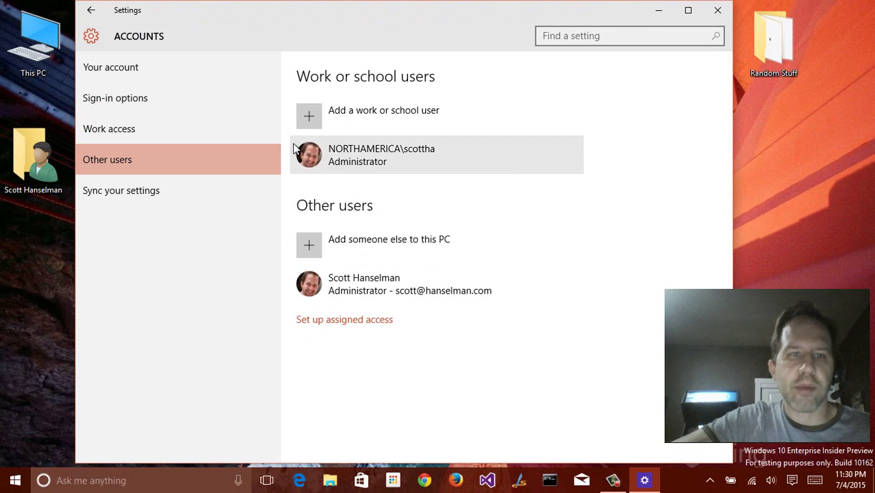
{"action": "left_click", "coordinate": [129, 188]}
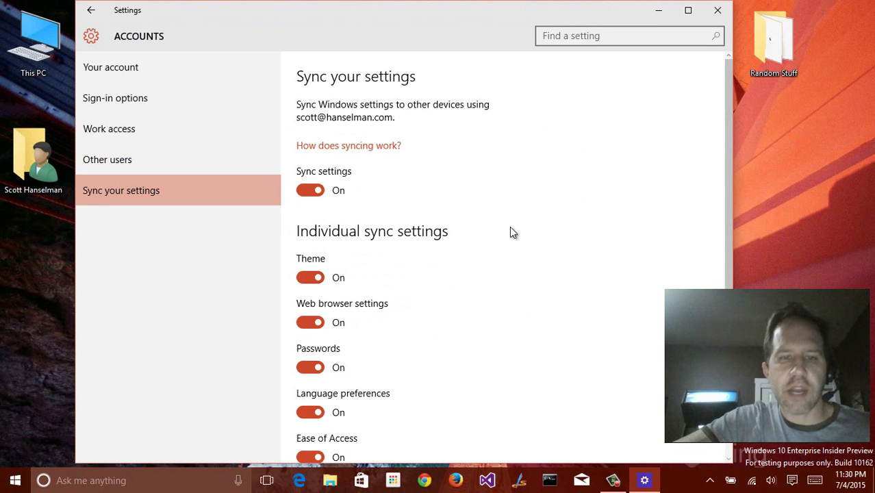
{"action": "scroll", "coordinate": [510, 235], "scroll_direction": "down", "scroll_amount": 2}
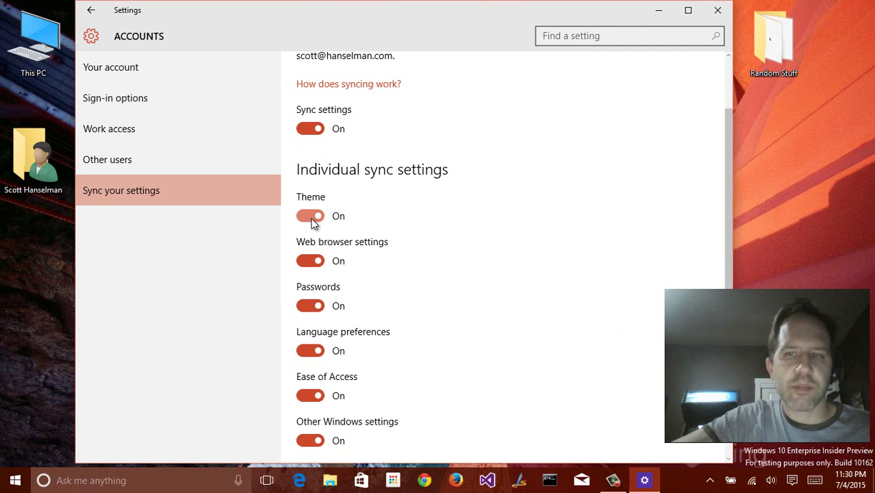
{"action": "scroll", "coordinate": [465, 283], "scroll_direction": "down", "scroll_amount": 1}
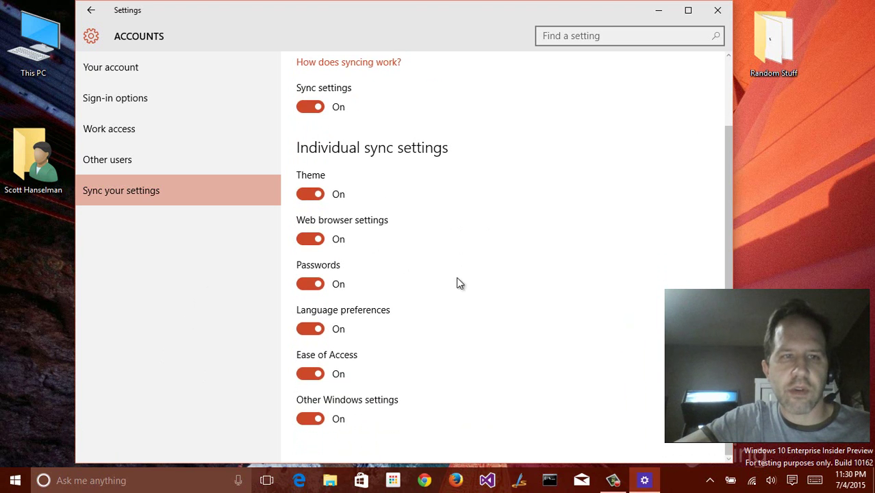
{"action": "scroll", "coordinate": [439, 282], "scroll_direction": "up", "scroll_amount": 3}
Add Amharic as a language under Time & language > Region & language
{"action": "left_click", "coordinate": [92, 11]}
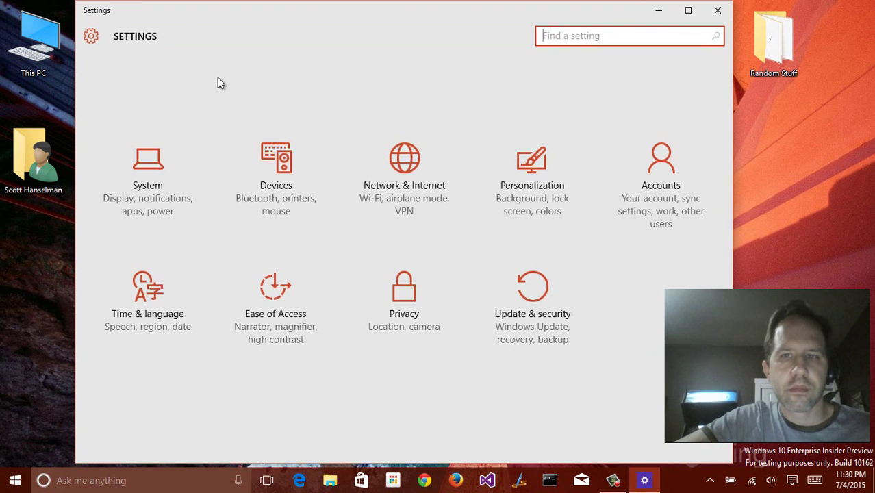
{"action": "left_click", "coordinate": [162, 302]}
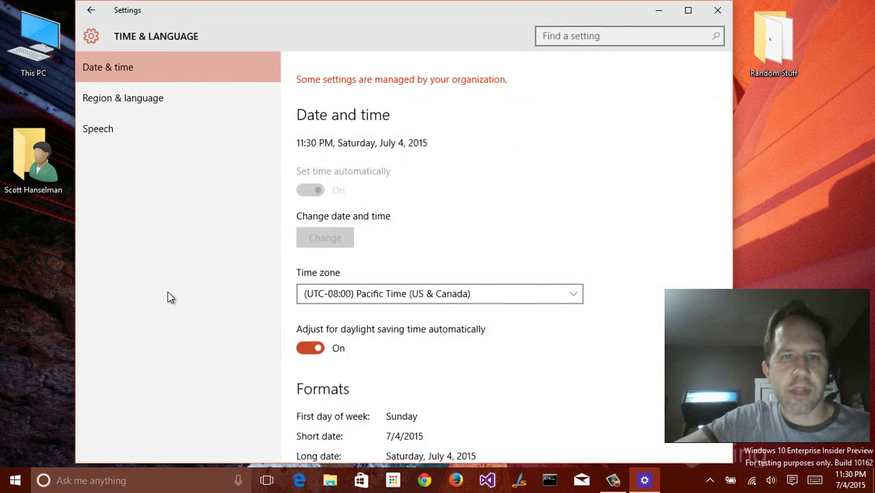
{"action": "scroll", "coordinate": [410, 195], "scroll_direction": "down", "scroll_amount": 5}
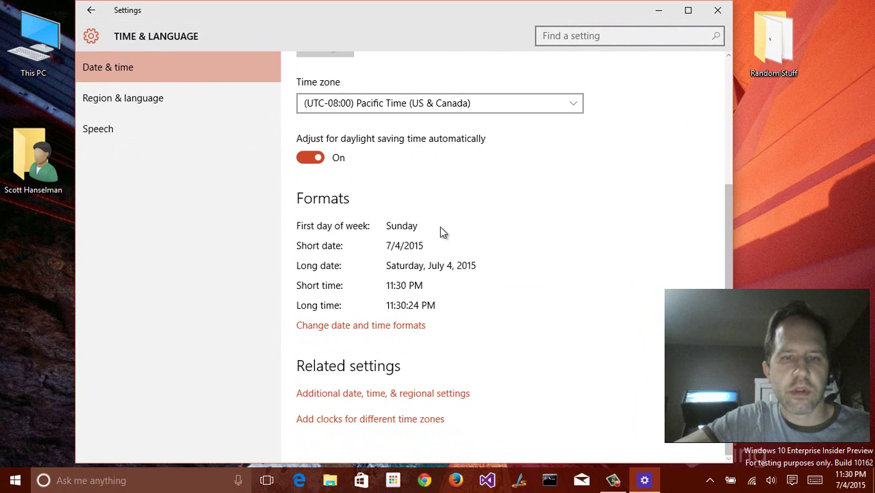
{"action": "scroll", "coordinate": [441, 227], "scroll_direction": "up", "scroll_amount": 5}
{"action": "left_click", "coordinate": [165, 100]}
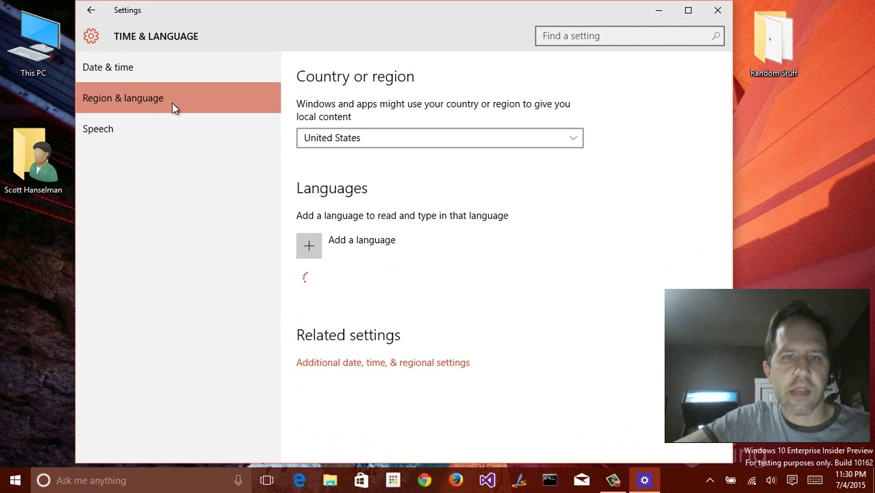
{"action": "left_click", "coordinate": [306, 246]}
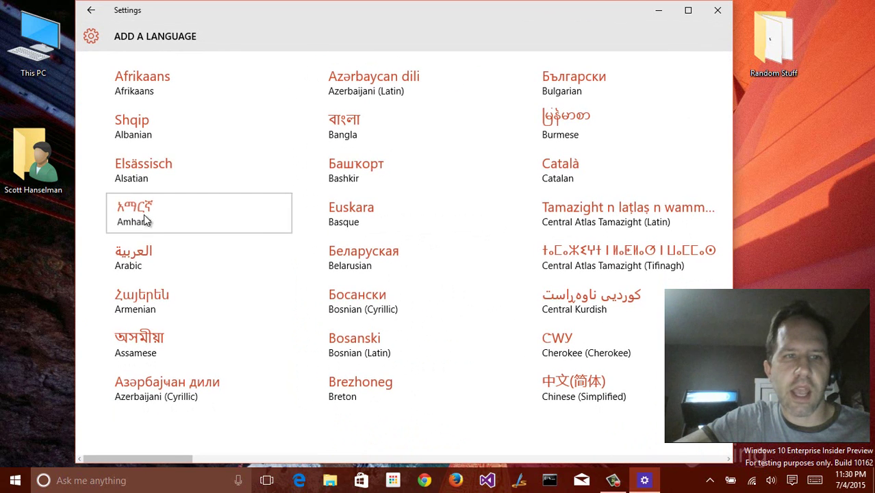
{"action": "left_click", "coordinate": [144, 220]}
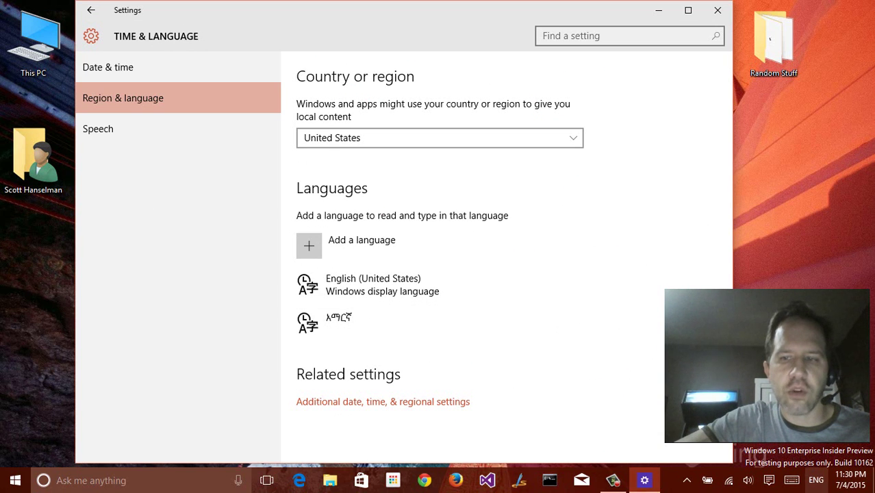
Switch input to Amharic from the taskbar and touch keyboard, then remove Amharic
{"action": "left_click", "coordinate": [814, 476]}
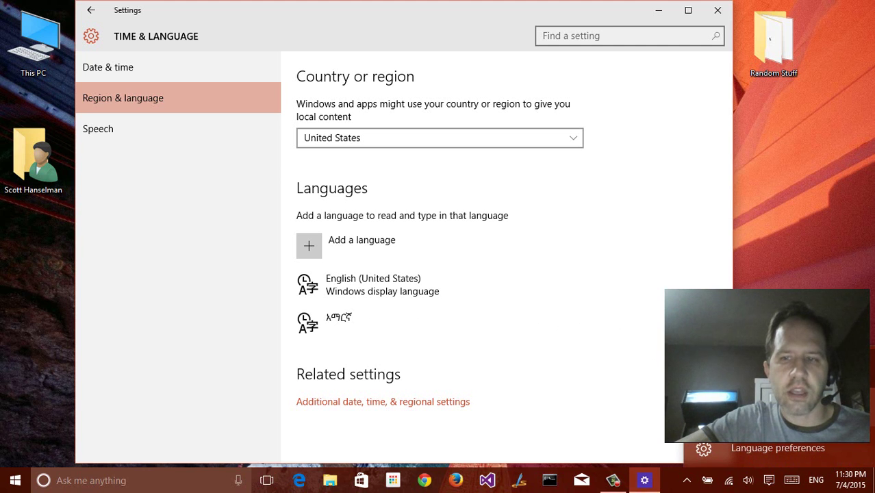
{"action": "key", "text": "super+space"}
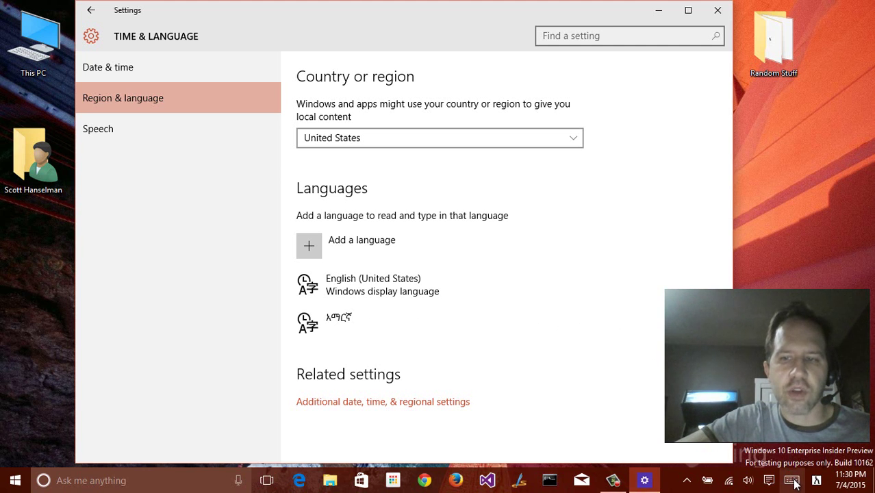
{"action": "left_click", "coordinate": [792, 478]}
{"action": "left_click", "coordinate": [833, 475]}
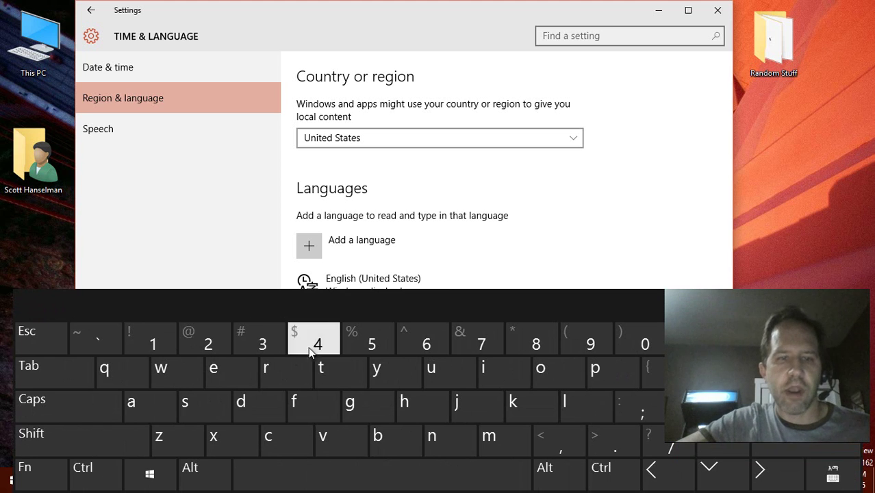
{"action": "left_click", "coordinate": [833, 475]}
{"action": "left_click", "coordinate": [726, 451]}
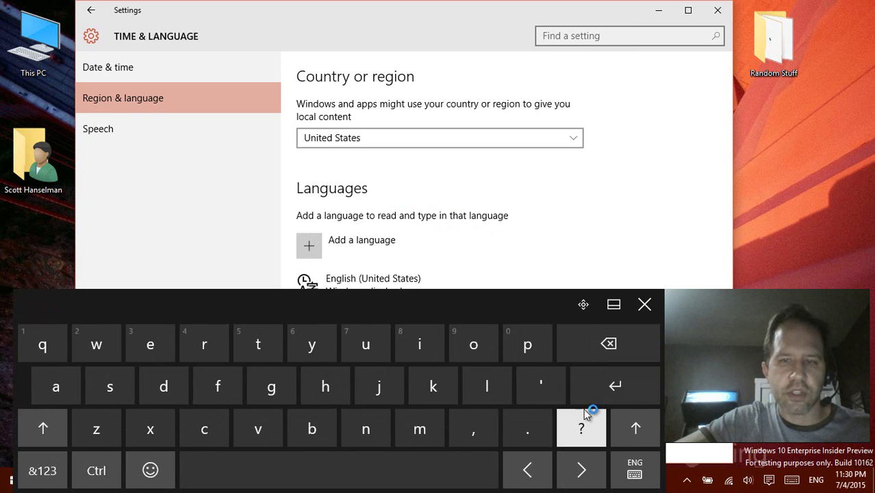
{"action": "left_click", "coordinate": [644, 303]}
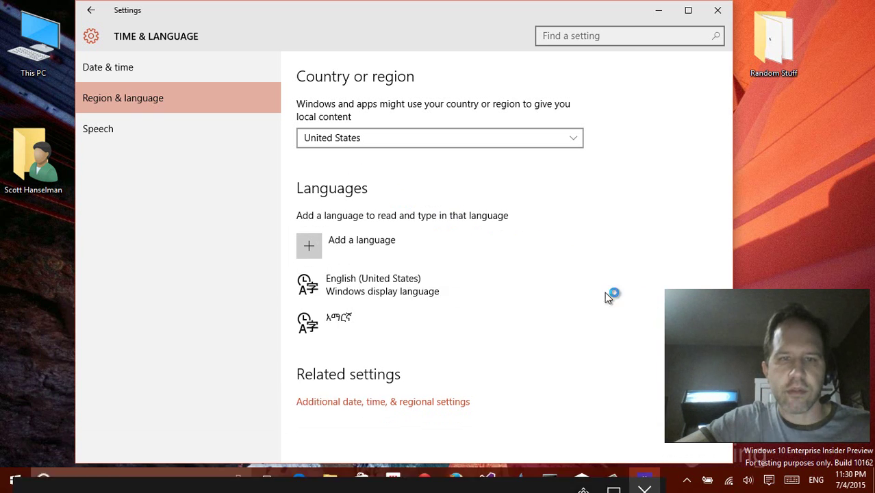
{"action": "left_click", "coordinate": [326, 316]}
{"action": "left_click", "coordinate": [550, 366]}
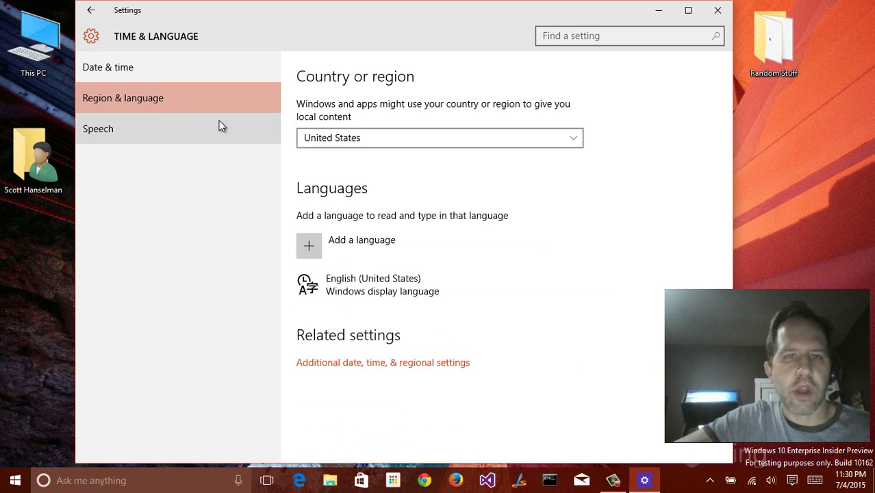
Preview the voice and switch text-to-speech from Microsoft Mark Mobile to Microsoft Zira Mobile
{"action": "left_click", "coordinate": [169, 129]}
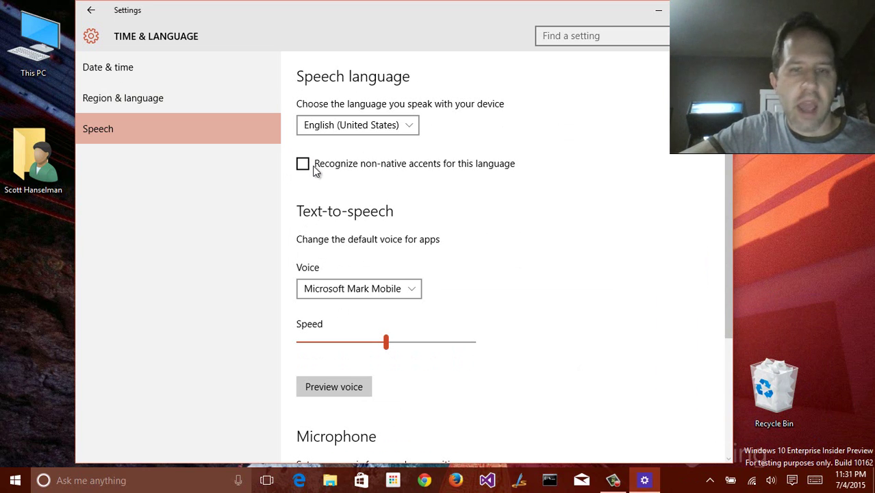
{"action": "left_click", "coordinate": [335, 290]}
{"action": "left_click", "coordinate": [337, 291]}
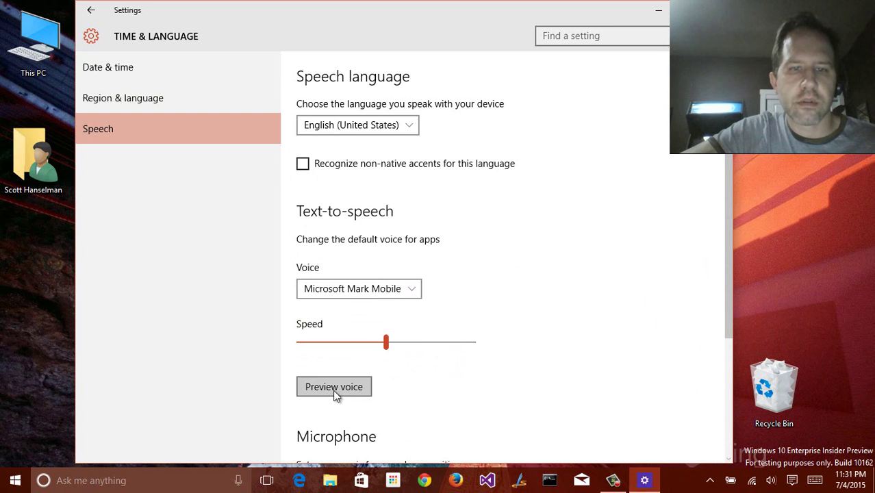
{"action": "left_click", "coordinate": [334, 387]}
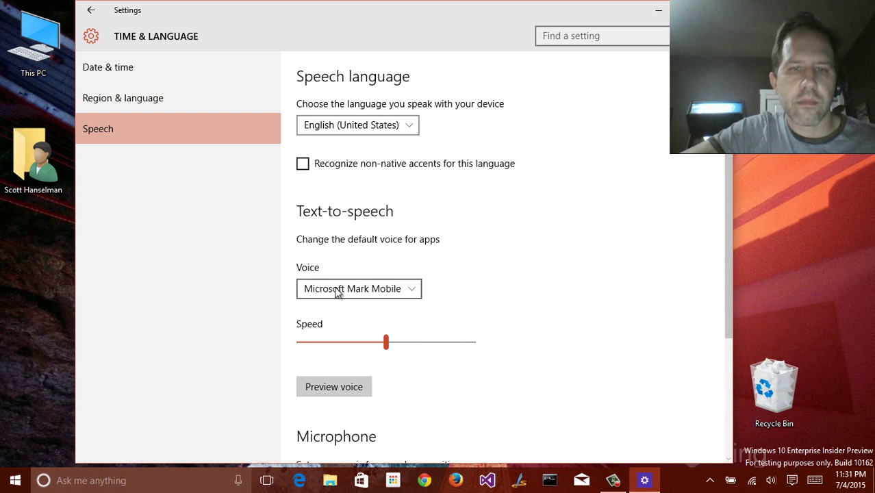
{"action": "key", "text": "Down"}
{"action": "scroll", "coordinate": [370, 260], "scroll_direction": "down", "scroll_amount": 3}
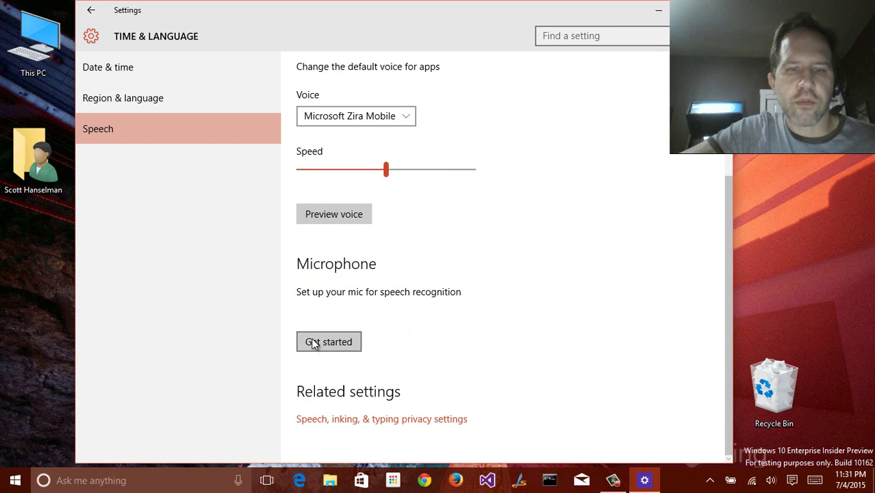
{"action": "left_click", "coordinate": [91, 10]}
In Ease of Access, turn the Magnifier on and back off
{"action": "left_click", "coordinate": [275, 293]}
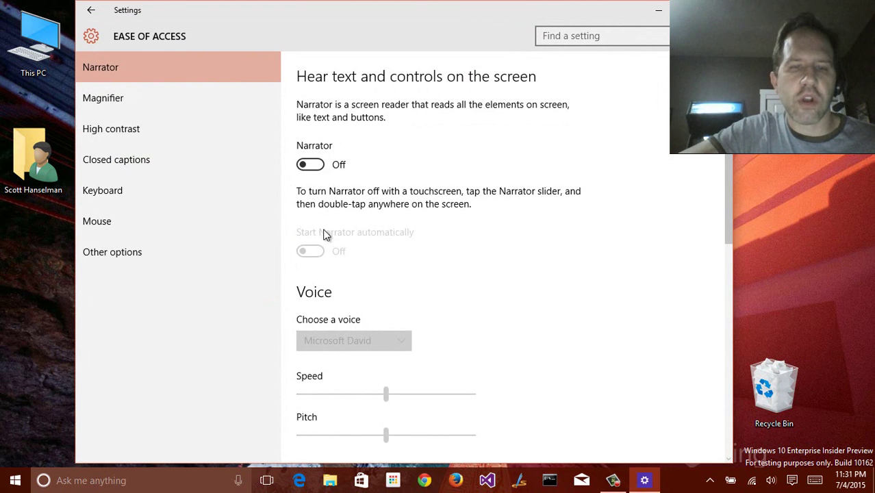
{"action": "scroll", "coordinate": [334, 304], "scroll_direction": "down", "scroll_amount": 2}
{"action": "scroll", "coordinate": [334, 304], "scroll_direction": "down", "scroll_amount": 5}
{"action": "scroll", "coordinate": [329, 288], "scroll_direction": "up", "scroll_amount": 6}
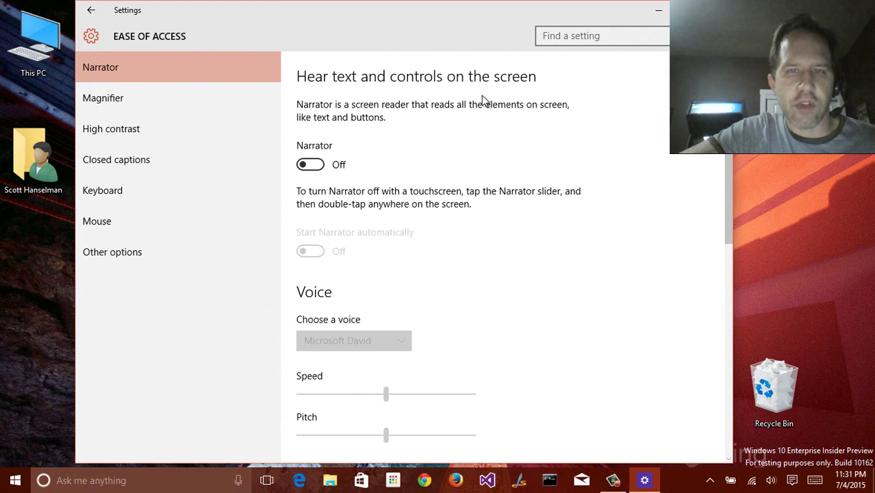
{"action": "left_click", "coordinate": [171, 94]}
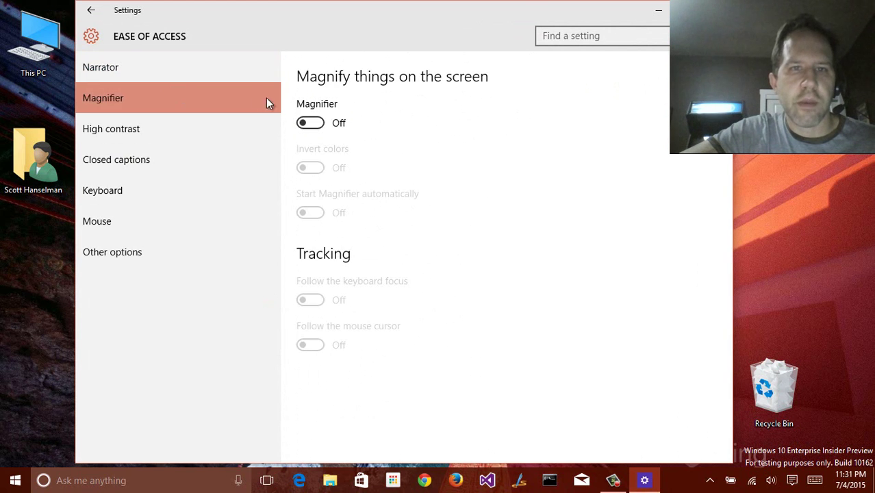
{"action": "left_click", "coordinate": [323, 129]}
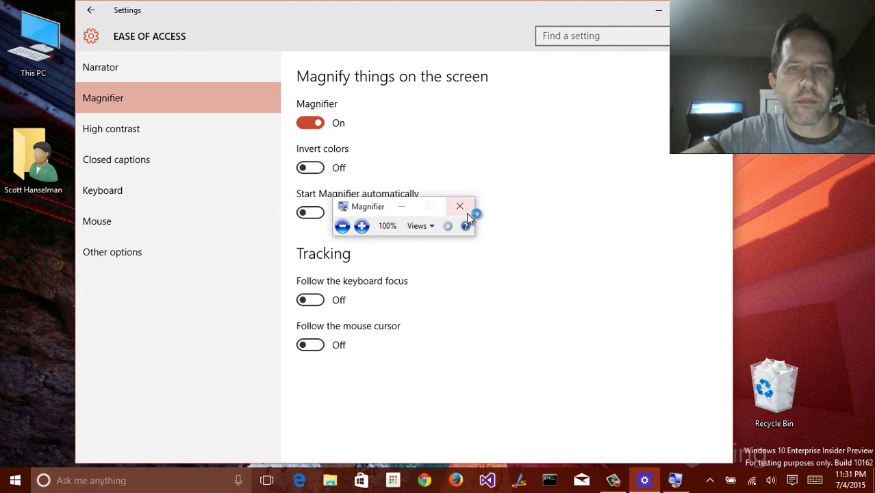
{"action": "left_click", "coordinate": [312, 122]}
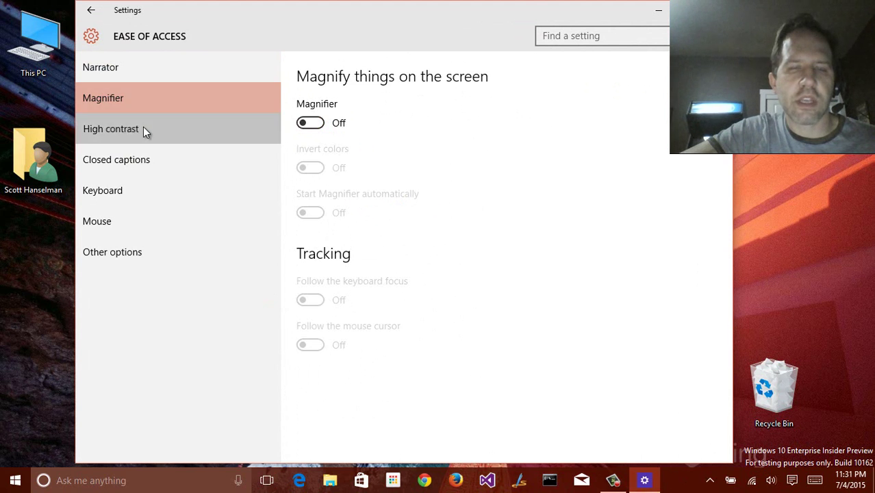
Preview High Contrast #1, #2, White and Black themes without applying any
{"action": "left_click", "coordinate": [143, 127]}
{"action": "left_click", "coordinate": [322, 112]}
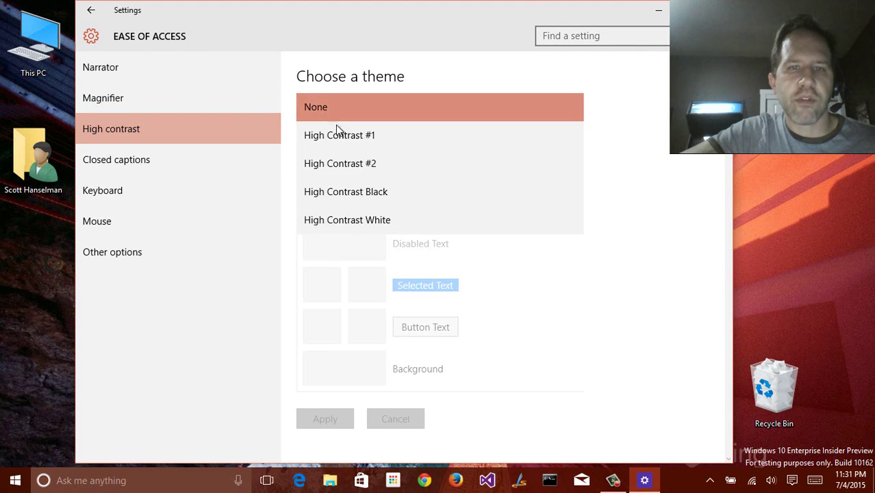
{"action": "left_click", "coordinate": [339, 138]}
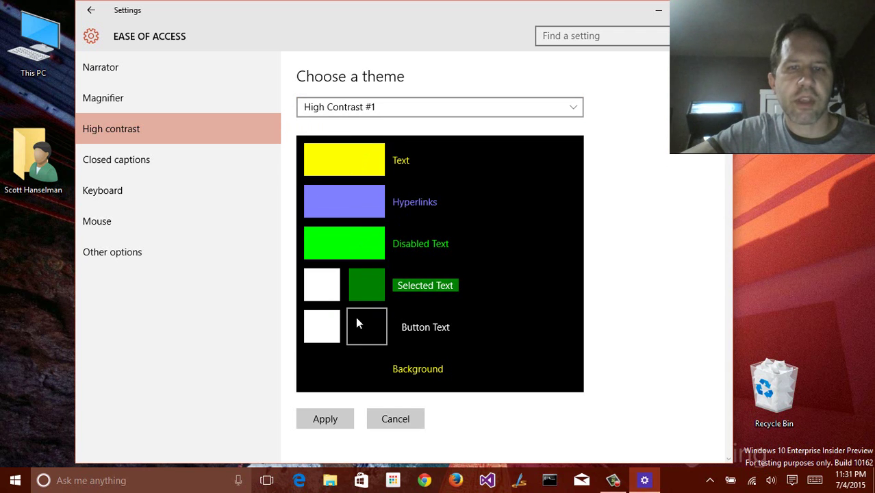
{"action": "left_click", "coordinate": [349, 107]}
{"action": "left_click", "coordinate": [354, 136]}
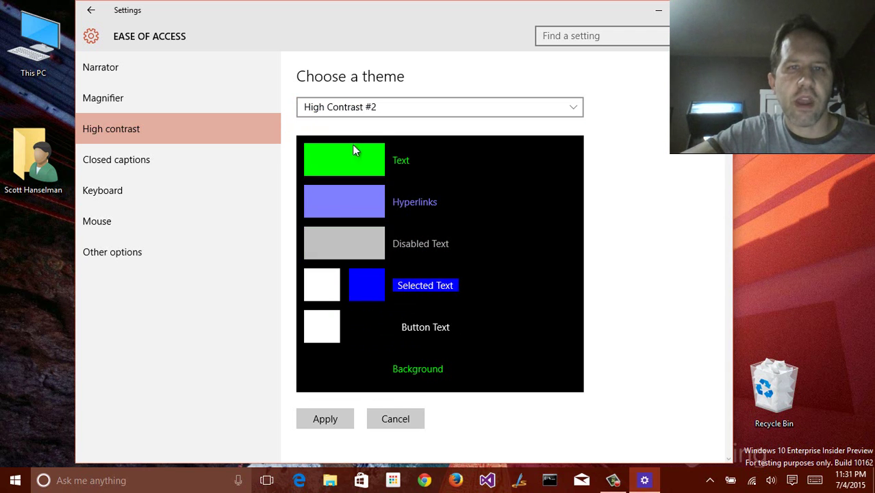
{"action": "left_click", "coordinate": [332, 111]}
{"action": "left_click", "coordinate": [332, 164]}
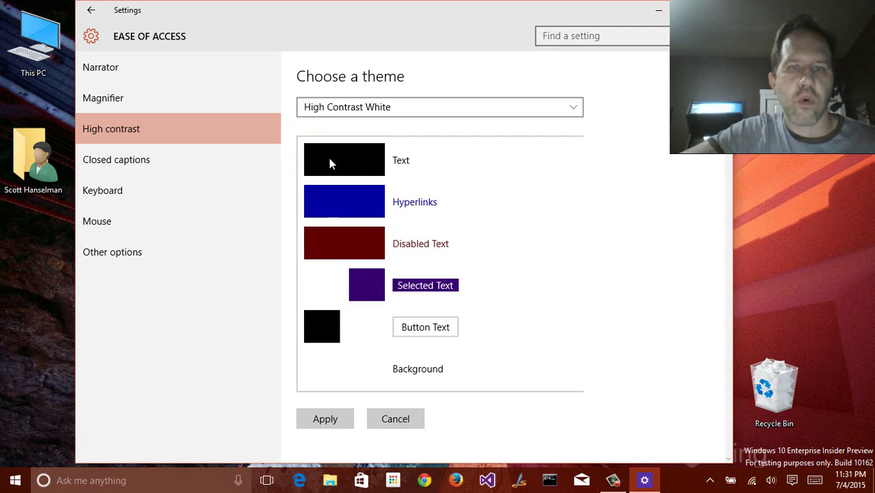
{"action": "left_click", "coordinate": [318, 111]}
{"action": "left_click", "coordinate": [328, 142]}
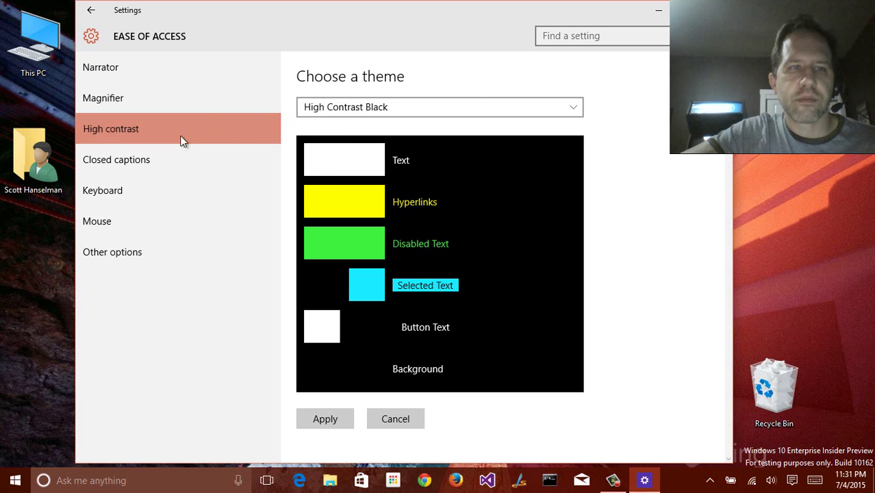
{"action": "left_click", "coordinate": [145, 158]}
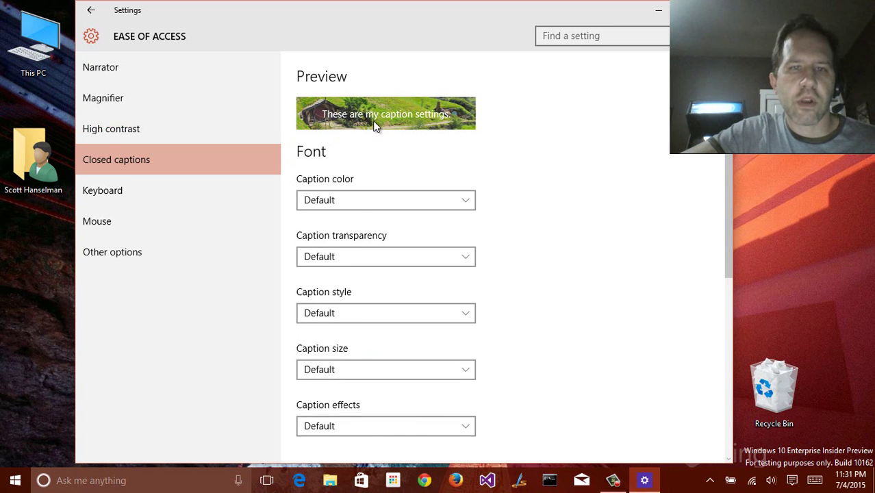
Set the closed caption size to 150%, leaving the font style unchanged
{"action": "left_click", "coordinate": [344, 370]}
{"action": "left_click", "coordinate": [338, 378]}
{"action": "left_click", "coordinate": [333, 369]}
{"action": "left_click", "coordinate": [333, 404]}
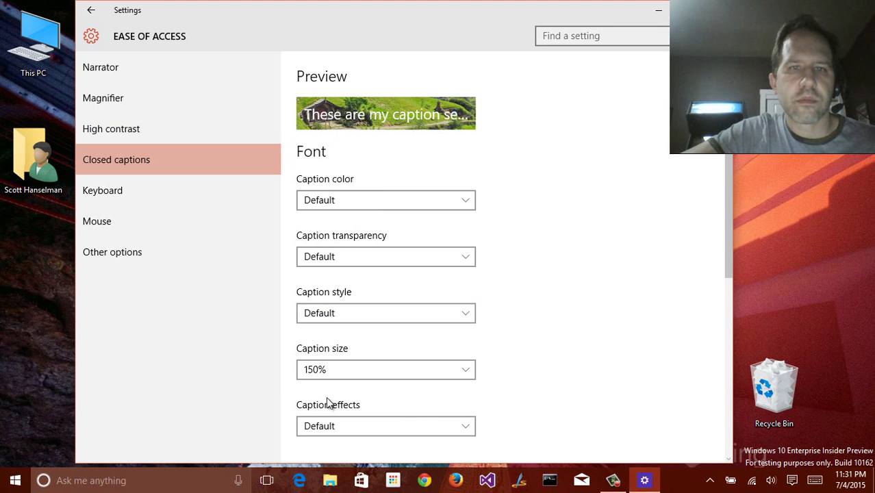
{"action": "left_click", "coordinate": [335, 313]}
{"action": "left_click", "coordinate": [128, 190]}
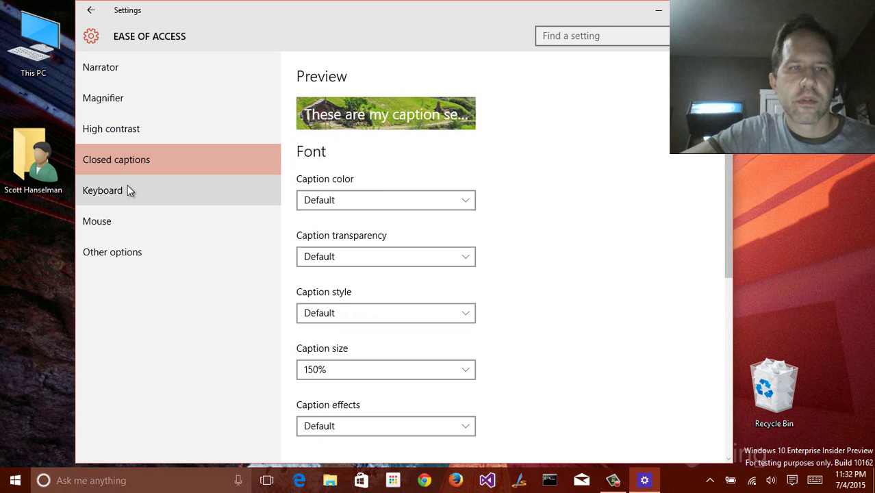
Make the mouse pointer the largest size, toggling Mouse keys on and back off
{"action": "left_click", "coordinate": [127, 190]}
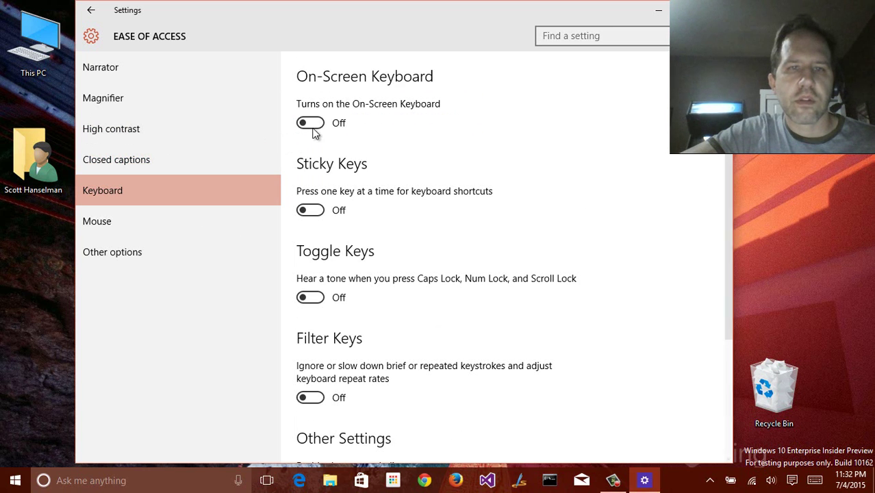
{"action": "scroll", "coordinate": [363, 178], "scroll_direction": "down", "scroll_amount": 3}
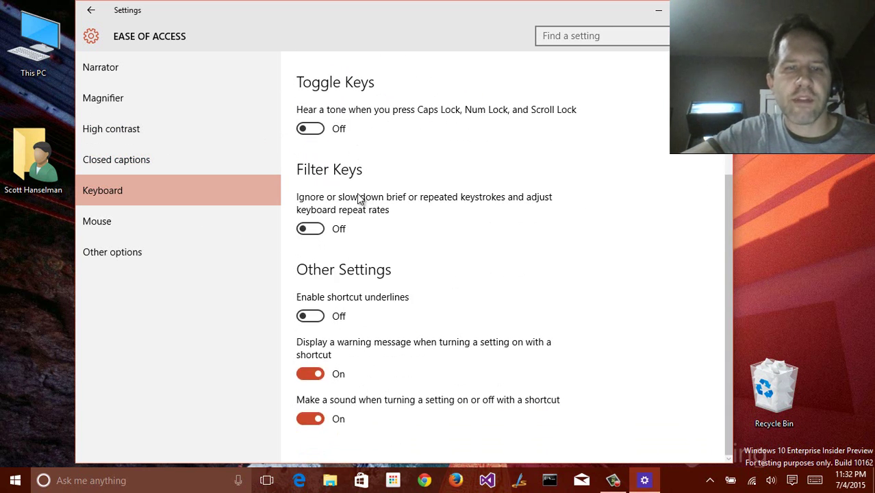
{"action": "left_click", "coordinate": [179, 221]}
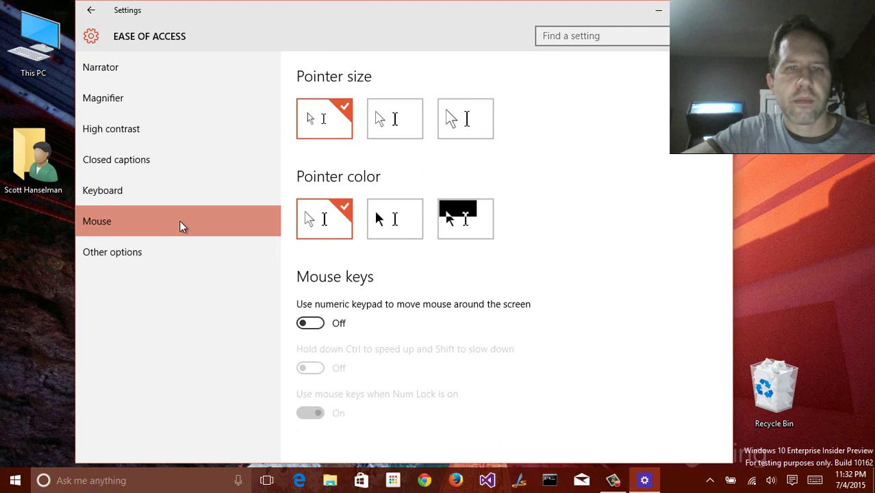
{"action": "left_click", "coordinate": [455, 117]}
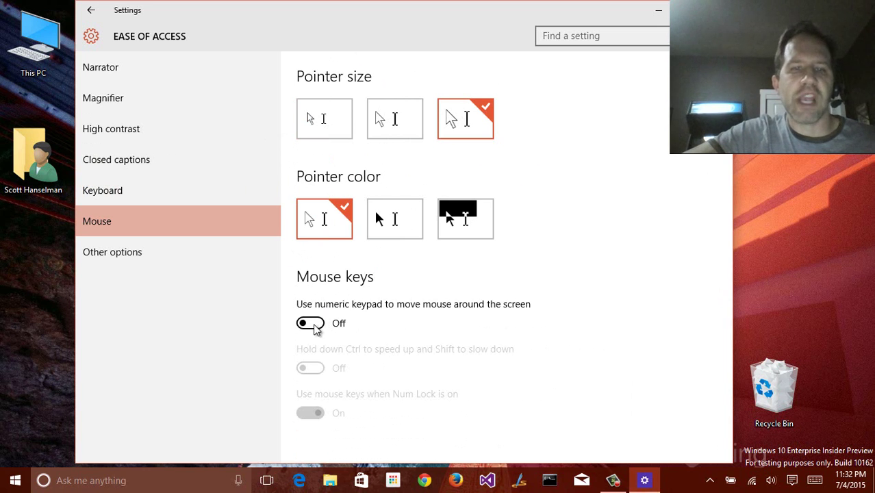
{"action": "left_click", "coordinate": [312, 326]}
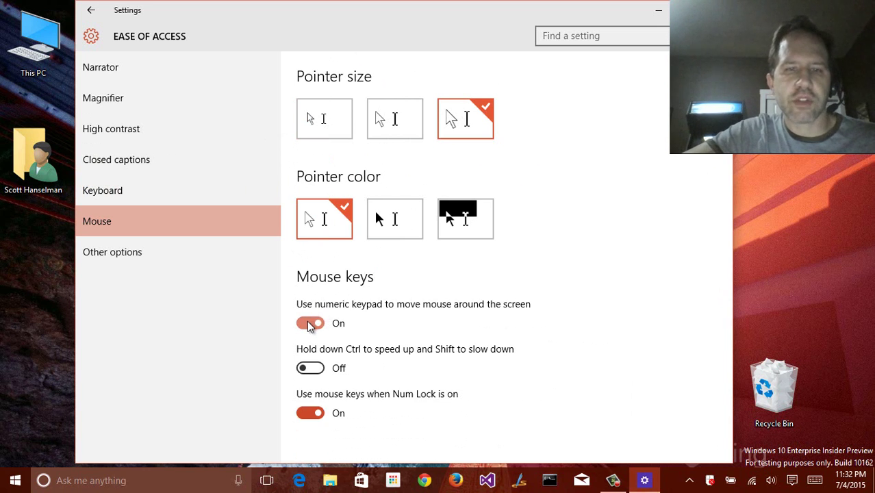
{"action": "left_click", "coordinate": [310, 324]}
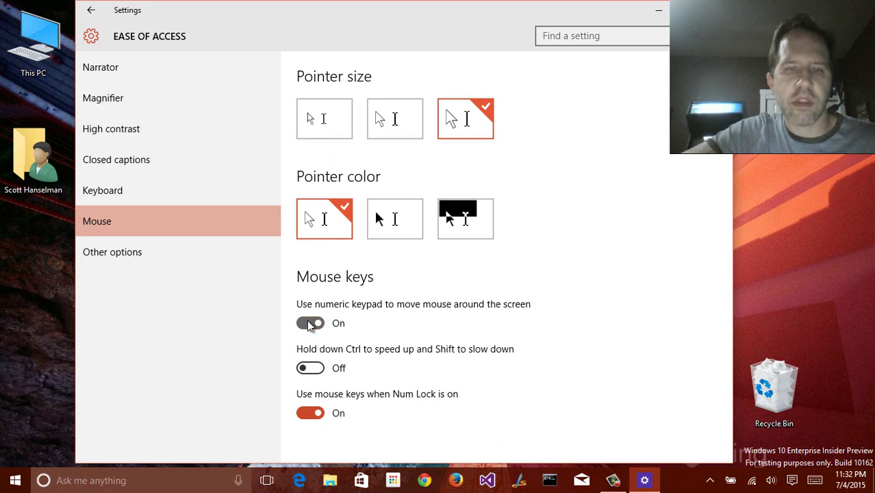
{"action": "left_click", "coordinate": [191, 252]}
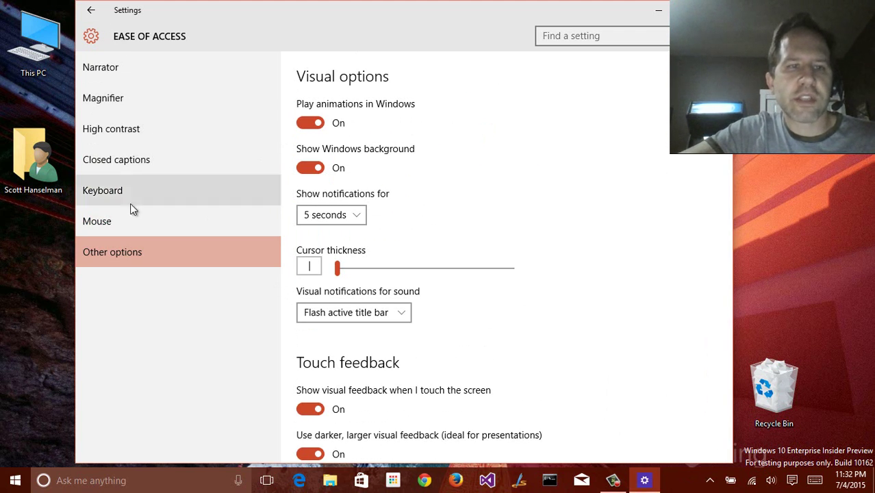
Turn off Play animations in Windows and check the Start menu and Action Center
{"action": "left_click", "coordinate": [305, 126]}
{"action": "left_click", "coordinate": [7, 484]}
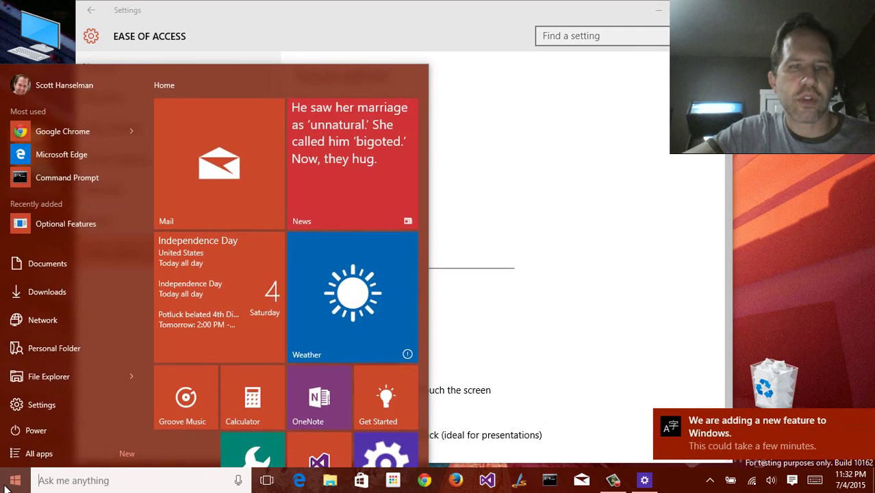
{"action": "left_click", "coordinate": [7, 485]}
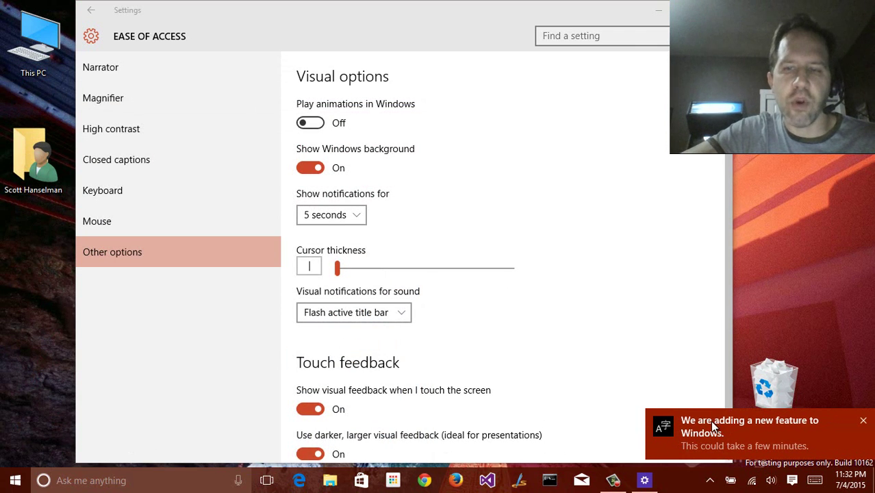
{"action": "left_click", "coordinate": [864, 421]}
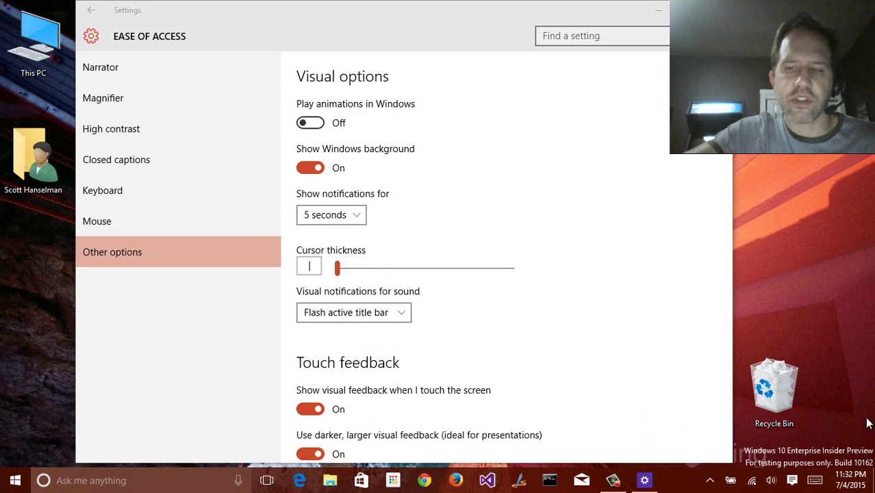
{"action": "key", "text": "super+a"}
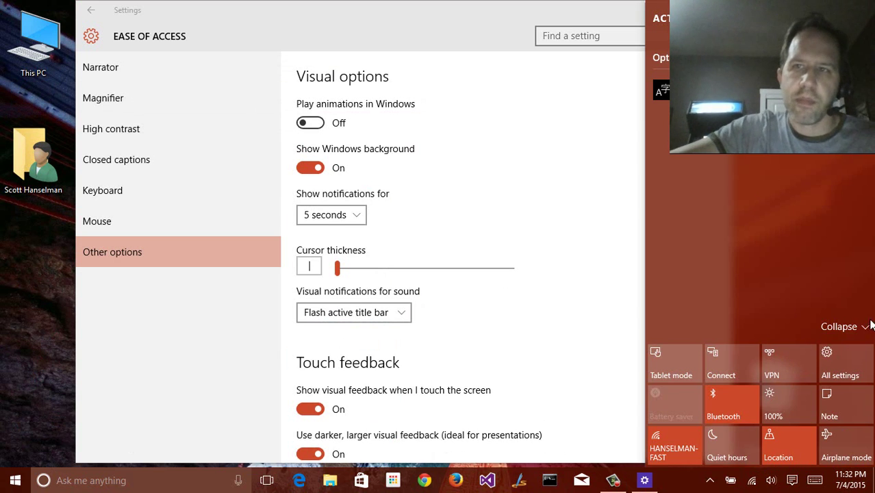
{"action": "left_click", "coordinate": [626, 74]}
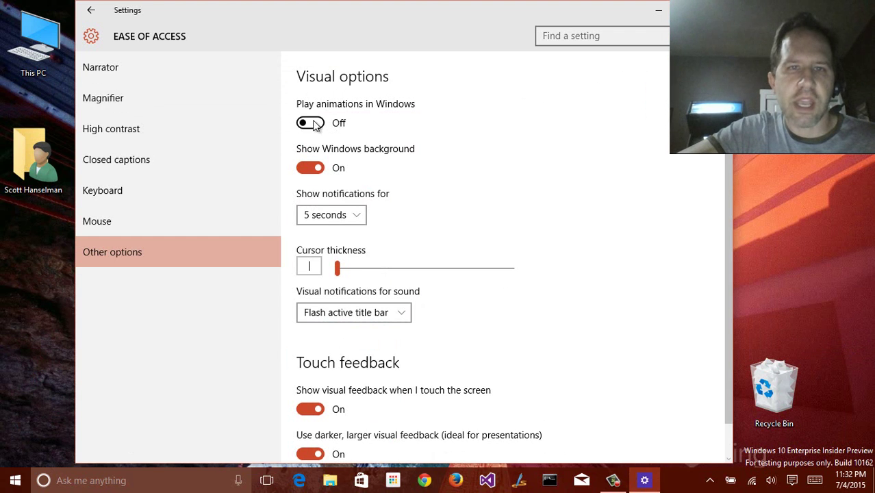
Return to Ease of Access Other options and turn Play animations back on
{"action": "left_click", "coordinate": [92, 11]}
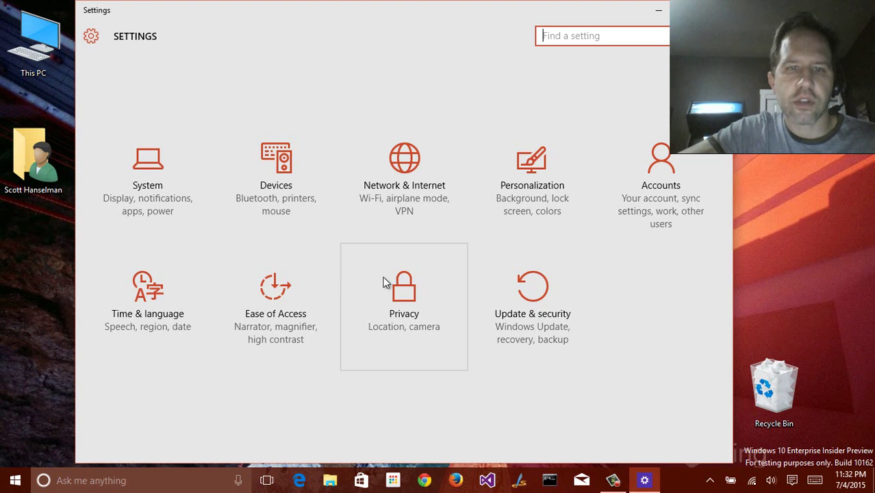
{"action": "left_click", "coordinate": [275, 287]}
{"action": "left_click", "coordinate": [108, 252]}
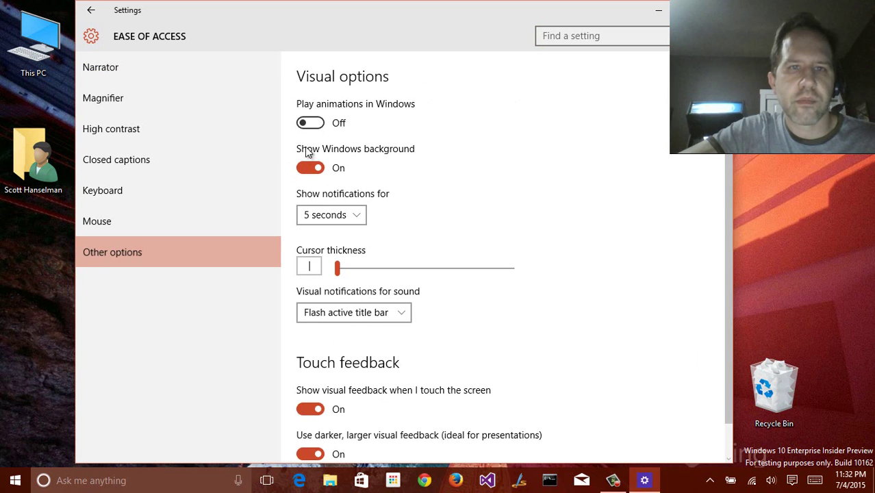
{"action": "key", "text": "super"}
{"action": "key", "text": "super"}
{"action": "key", "text": "super"}
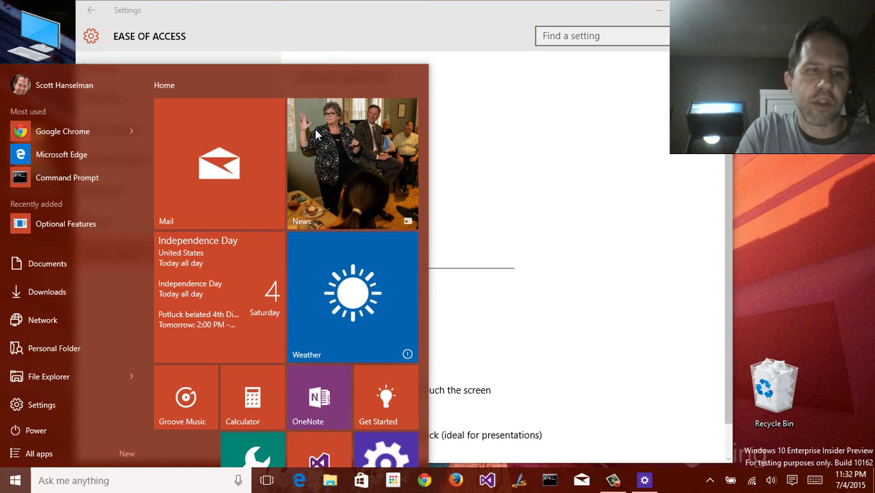
{"action": "key", "text": "super"}
{"action": "key", "text": "super"}
{"action": "key", "text": "super"}
{"action": "left_click", "coordinate": [314, 123]}
Toggle touch visual feedback off and back on so it stays On
{"action": "scroll", "coordinate": [417, 154], "scroll_direction": "down", "scroll_amount": 1}
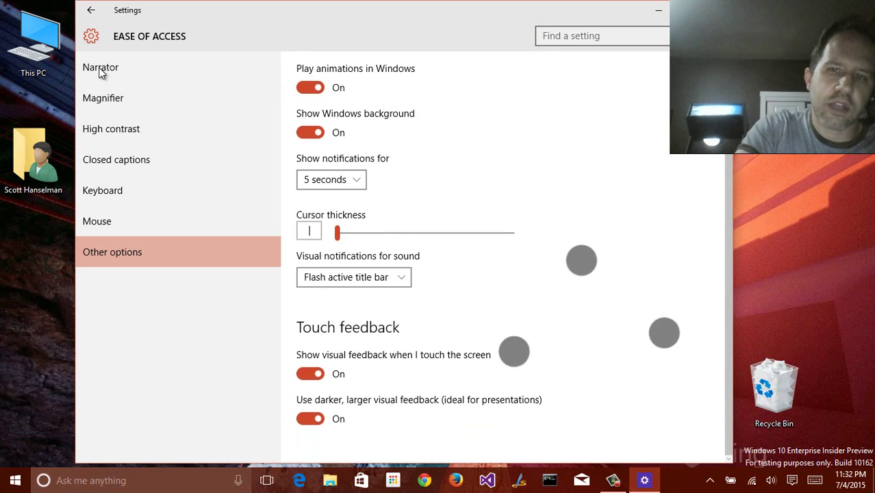
{"action": "scroll", "coordinate": [514, 343], "scroll_direction": "up", "scroll_amount": 1}
{"action": "scroll", "coordinate": [579, 271], "scroll_direction": "down", "scroll_amount": 1}
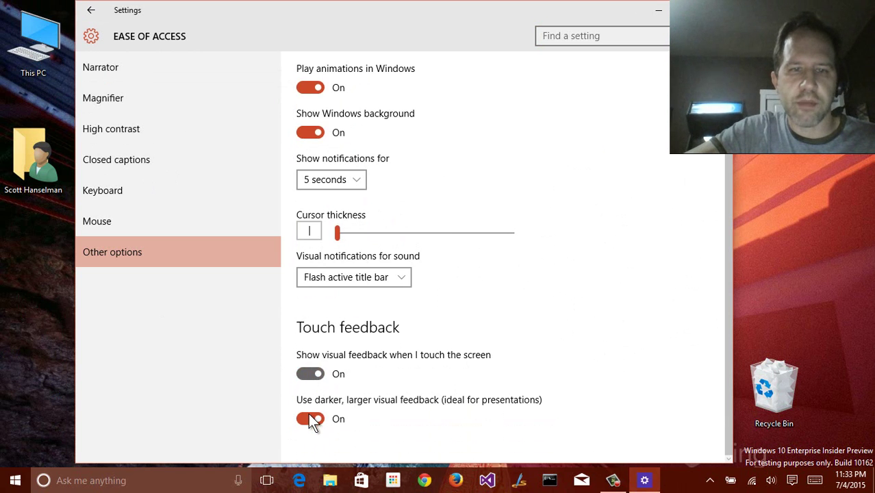
{"action": "left_click", "coordinate": [311, 373]}
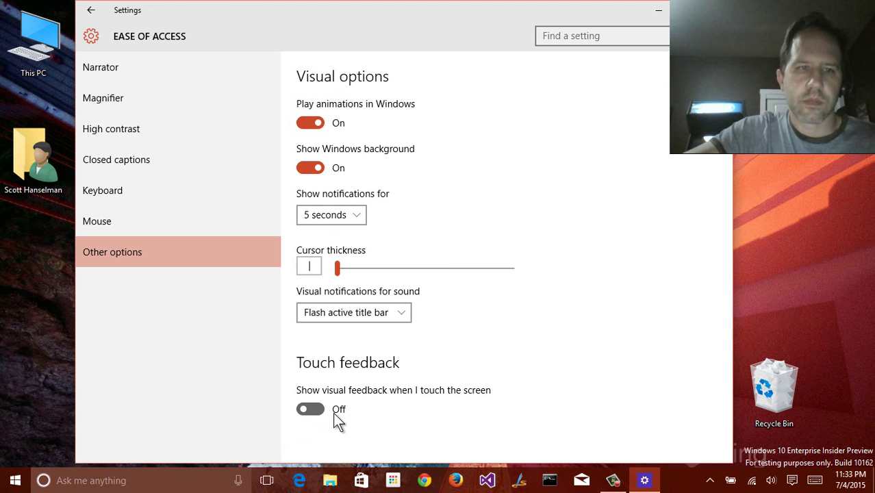
{"action": "left_click", "coordinate": [310, 409]}
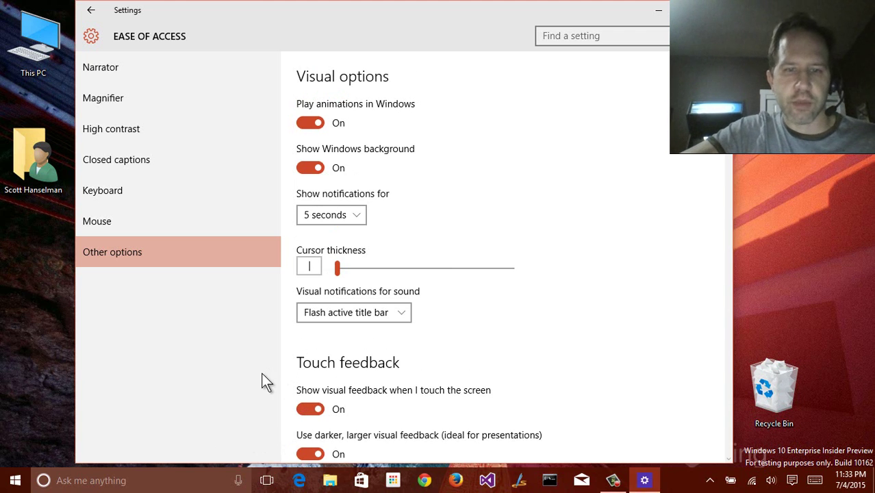
Search for touch feedback from the taskbar search box, then return to the Settings home
{"action": "left_click", "coordinate": [152, 481]}
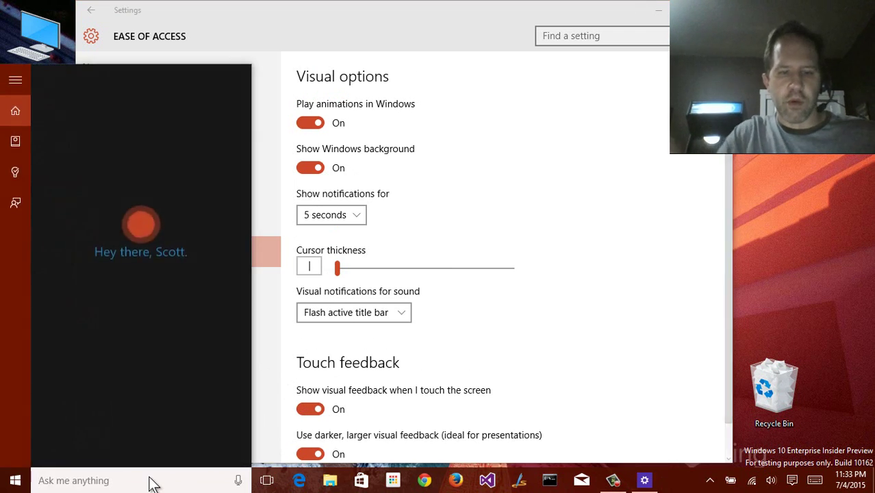
{"action": "type", "text": "touc feedback"}
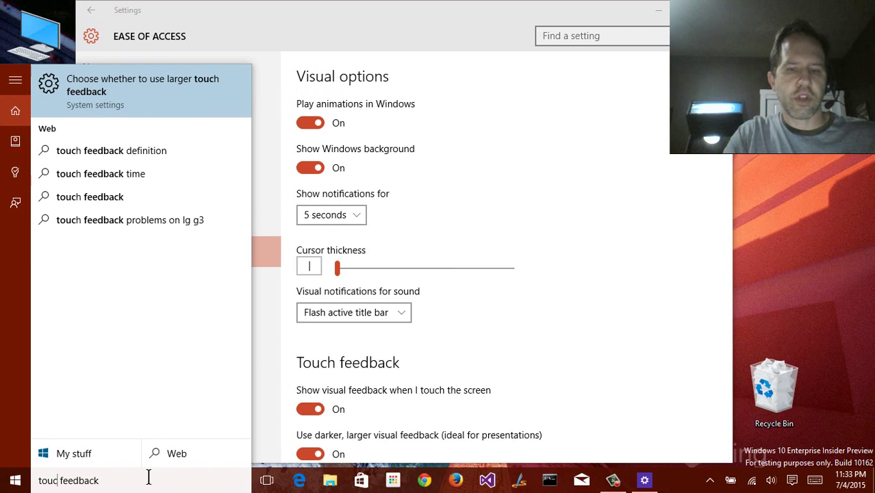
{"action": "type", "text": "h"}
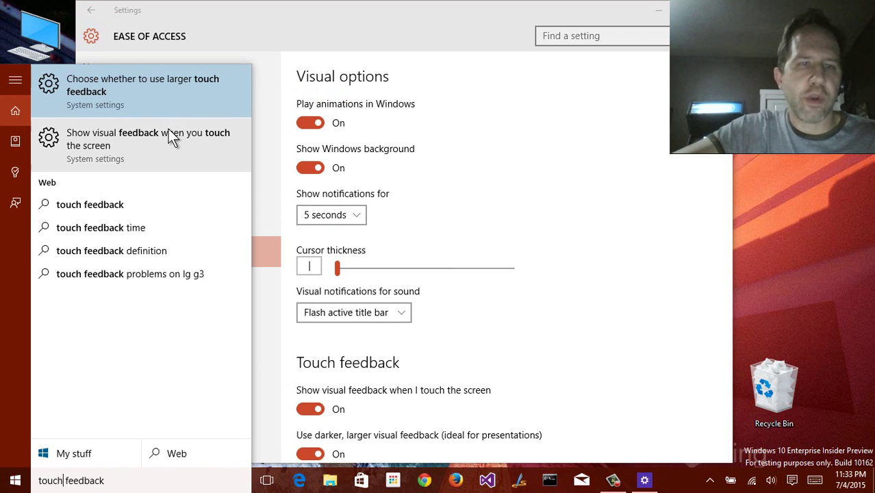
{"action": "left_click", "coordinate": [91, 10]}
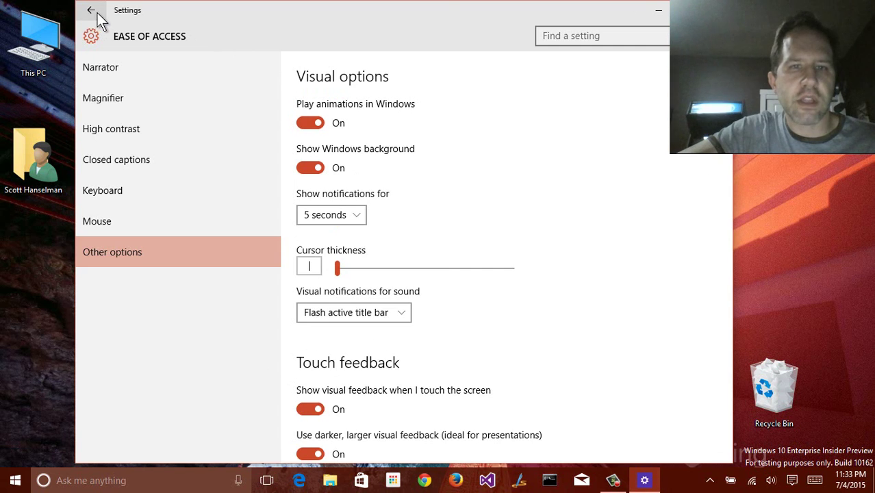
{"action": "left_click", "coordinate": [91, 10]}
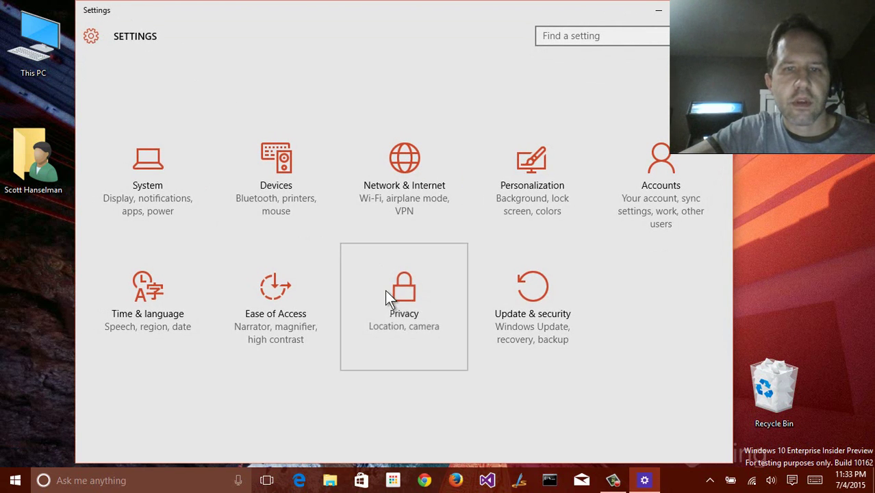
Review the Location, Camera and Microphone privacy pages, ending on Speech, inking, & typing
{"action": "left_click", "coordinate": [386, 290]}
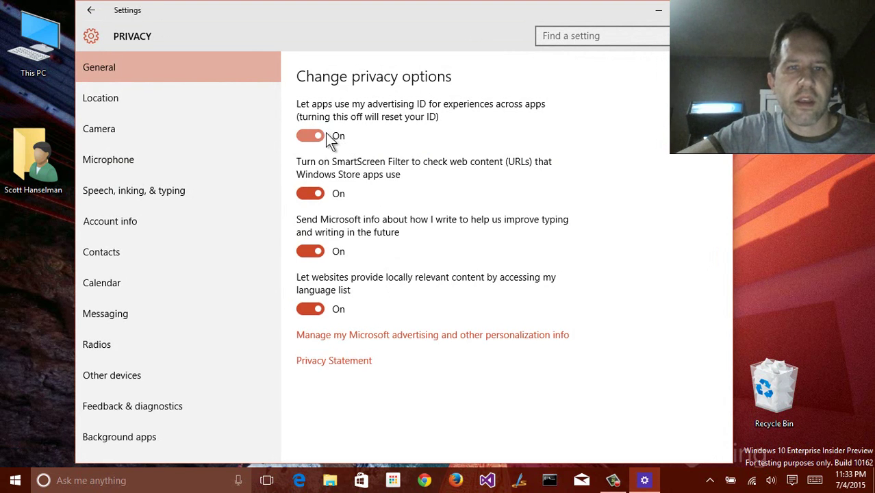
{"action": "left_click", "coordinate": [132, 103]}
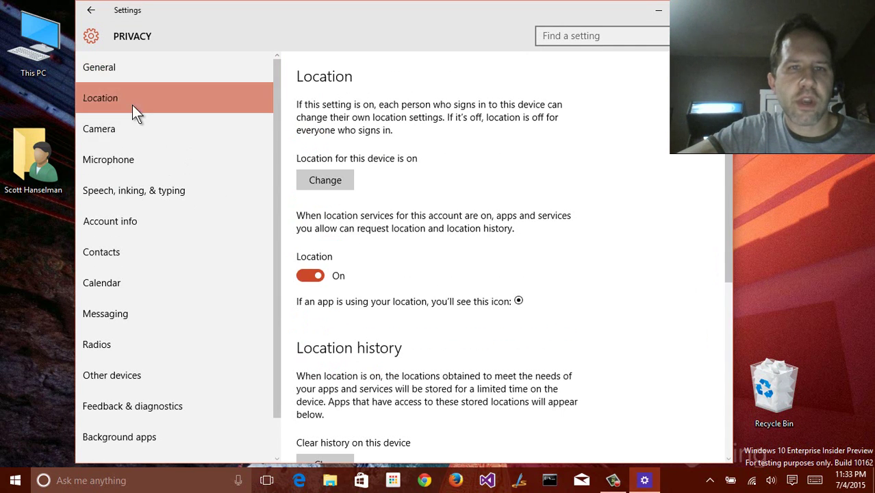
{"action": "left_click", "coordinate": [144, 135]}
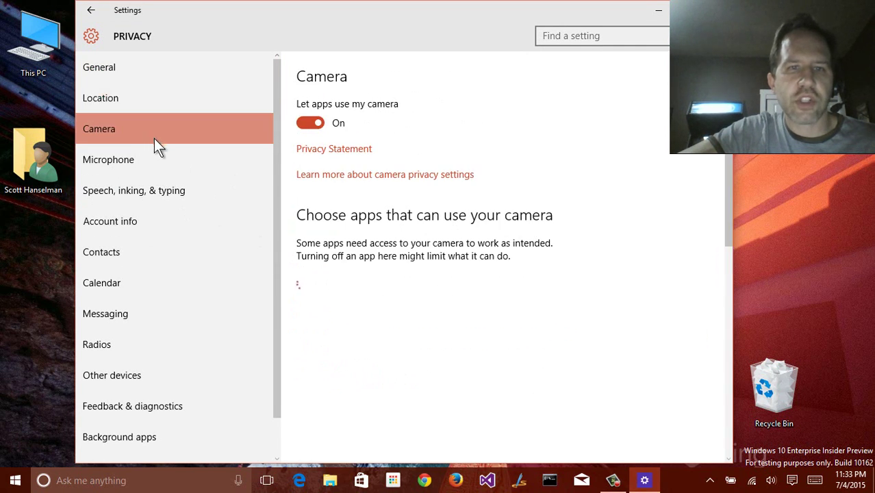
{"action": "scroll", "coordinate": [348, 213], "scroll_direction": "down", "scroll_amount": 4}
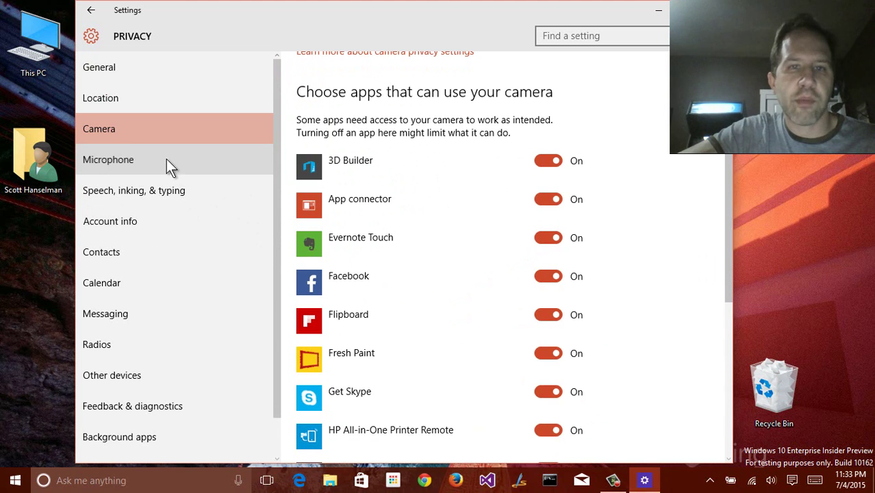
{"action": "left_click", "coordinate": [206, 159]}
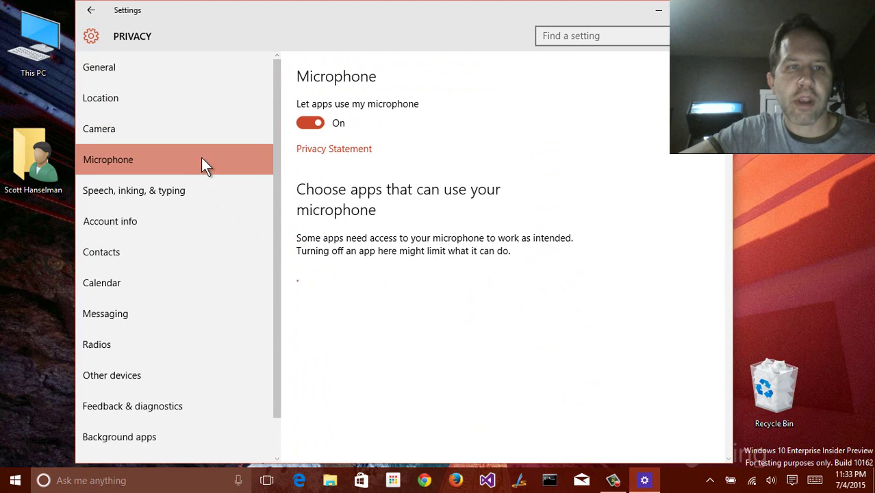
{"action": "scroll", "coordinate": [322, 182], "scroll_direction": "down", "scroll_amount": 3}
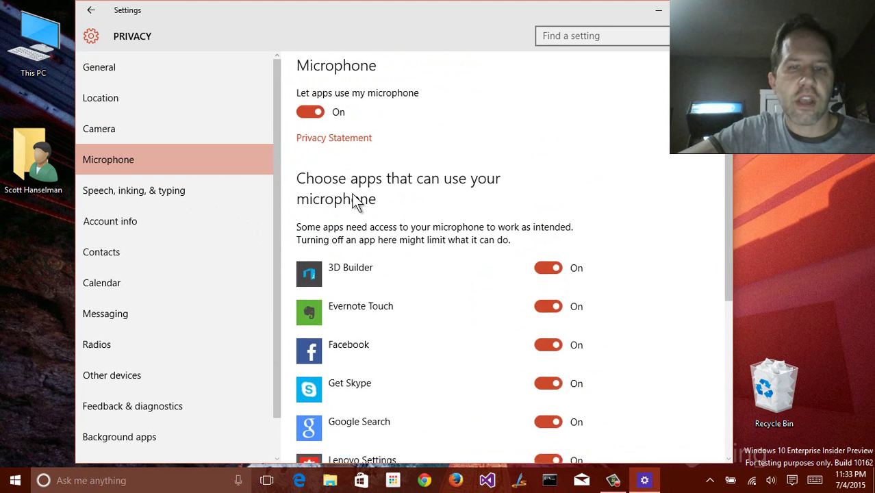
{"action": "left_click", "coordinate": [169, 194]}
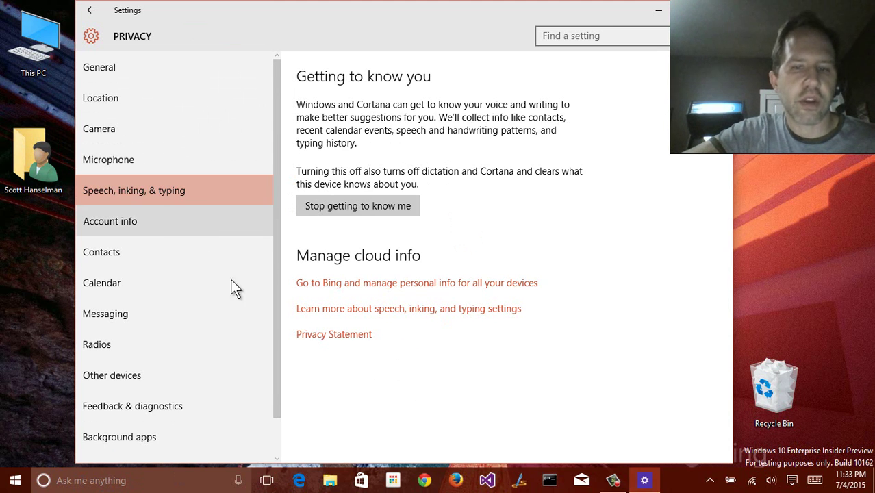
Hide the taskbar search box through the taskbar's Cortana menu
{"action": "right_click", "coordinate": [680, 481]}
{"action": "mouse_move", "coordinate": [709, 327]}
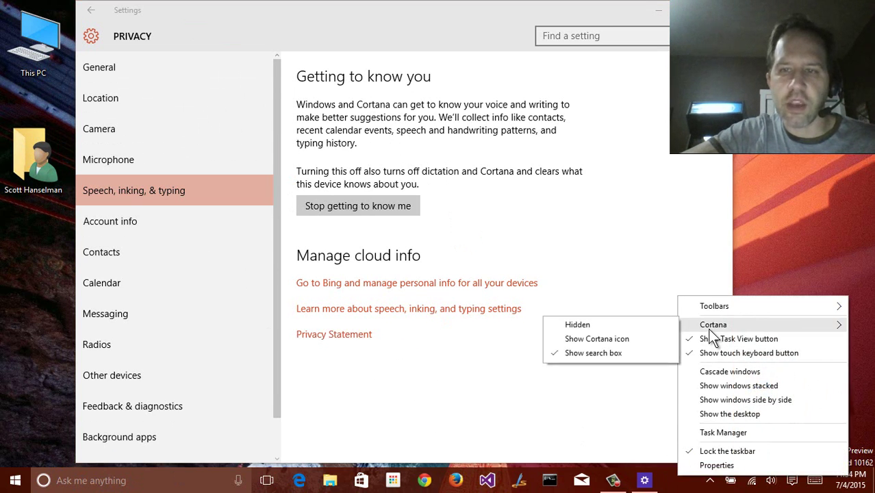
{"action": "left_click", "coordinate": [631, 324]}
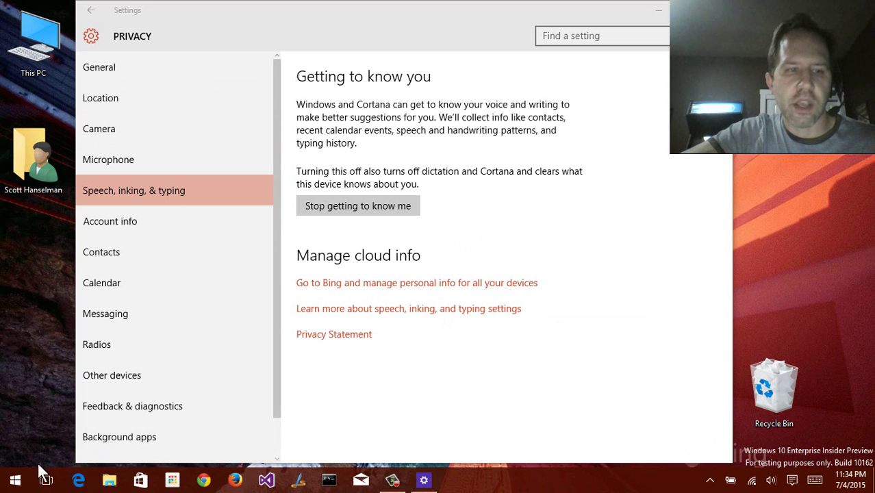
{"action": "key", "text": "super+c"}
Show the taskbar search box again, then view Account info and Contacts privacy pages
{"action": "right_click", "coordinate": [507, 479]}
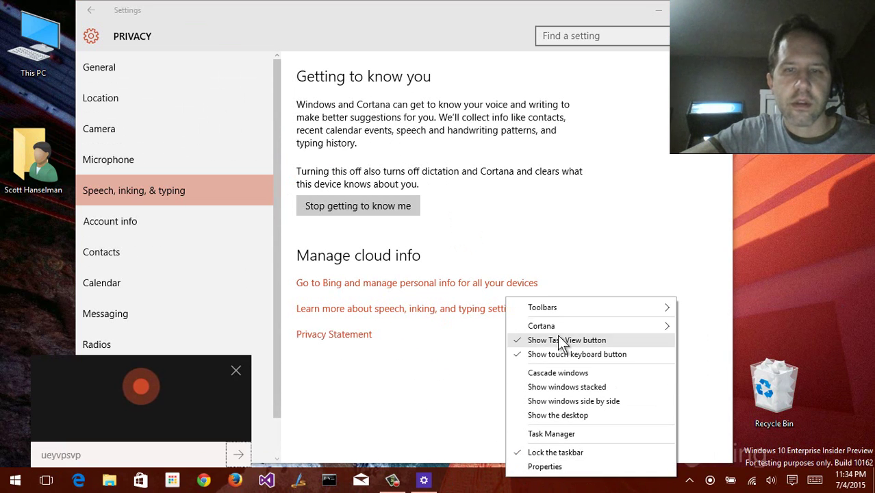
{"action": "mouse_move", "coordinate": [582, 321]}
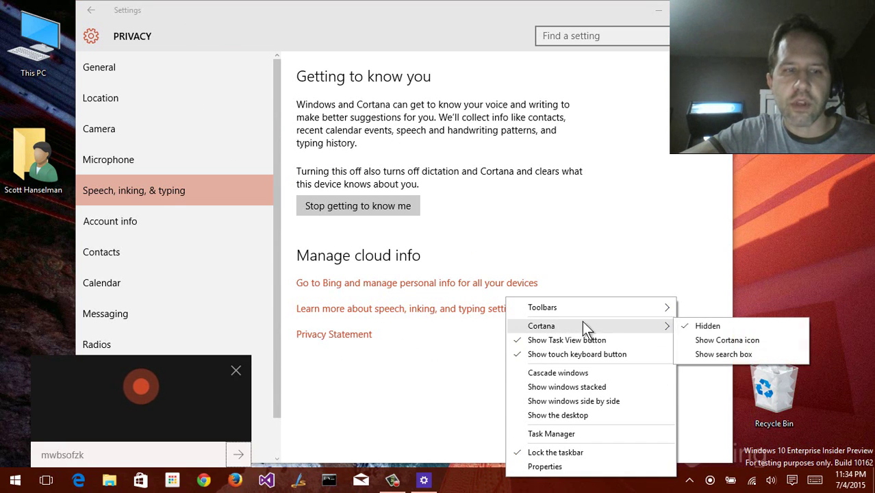
{"action": "left_click", "coordinate": [705, 355]}
{"action": "left_click", "coordinate": [236, 389]}
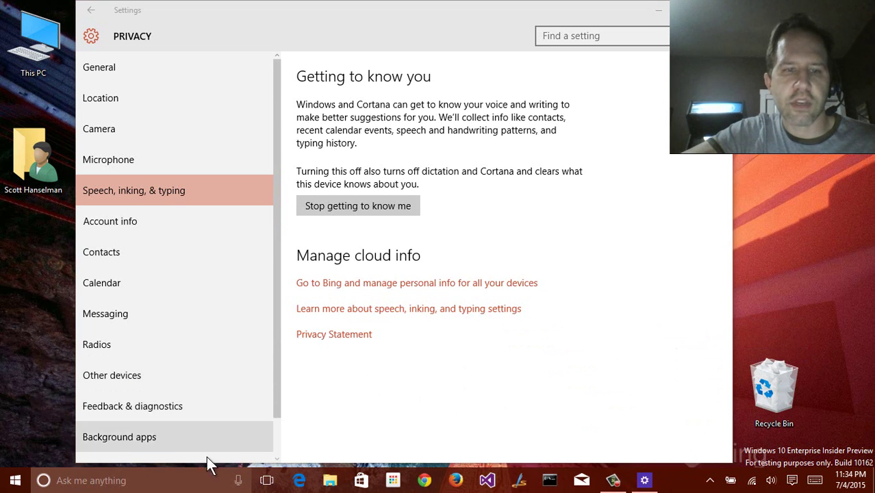
{"action": "left_click", "coordinate": [157, 219]}
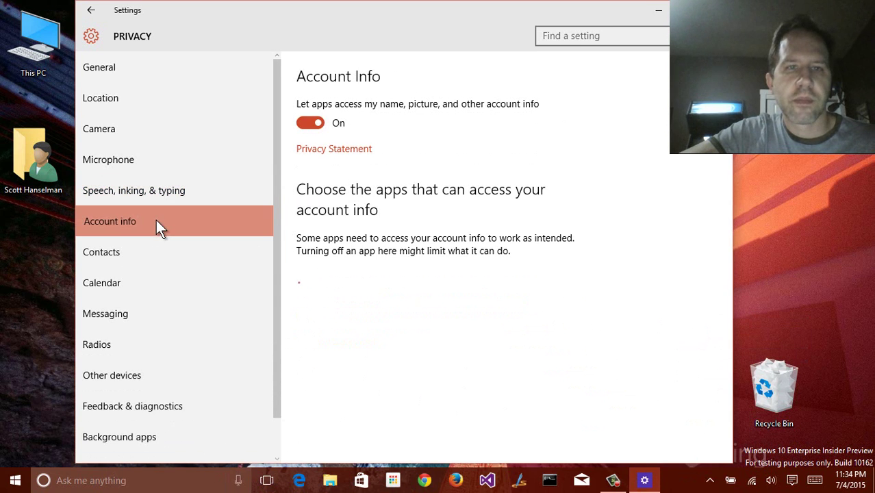
{"action": "left_click", "coordinate": [135, 250]}
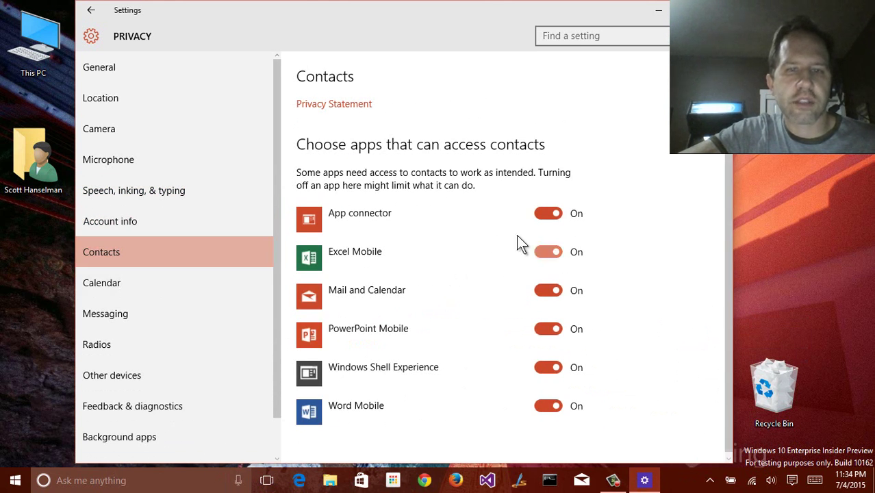
Review the Calendar, Messaging, Radios and Other devices privacy pages
{"action": "left_click", "coordinate": [159, 272]}
{"action": "scroll", "coordinate": [175, 231], "scroll_direction": "down", "scroll_amount": 1}
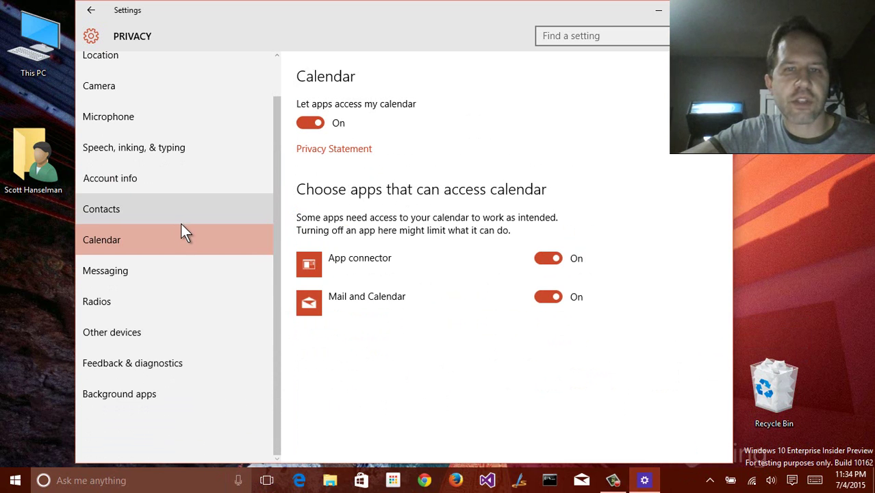
{"action": "left_click", "coordinate": [154, 272]}
{"action": "left_click", "coordinate": [150, 308]}
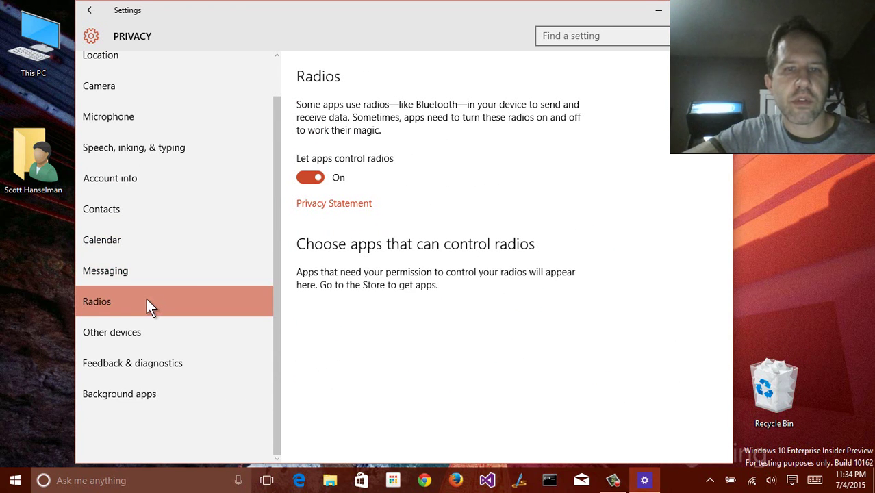
{"action": "left_click", "coordinate": [169, 338]}
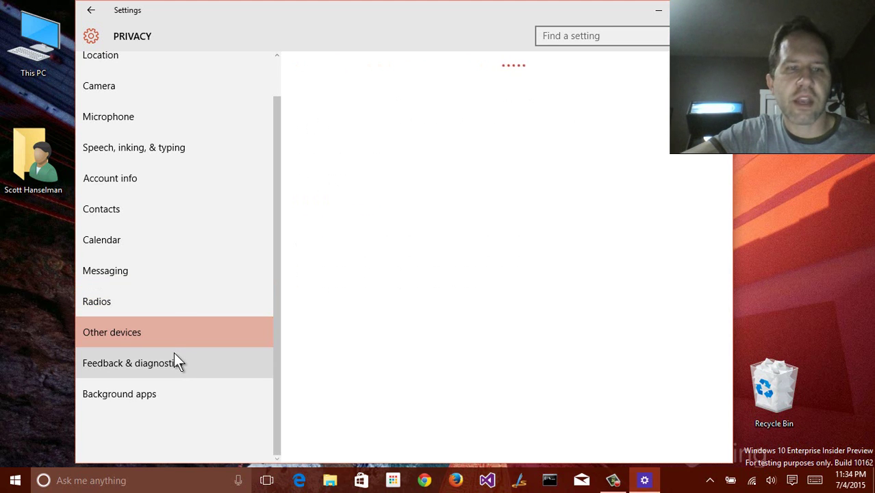
In Feedback & diagnostics, keep feedback frequency at Automatically (Recommended)
{"action": "left_click", "coordinate": [174, 357]}
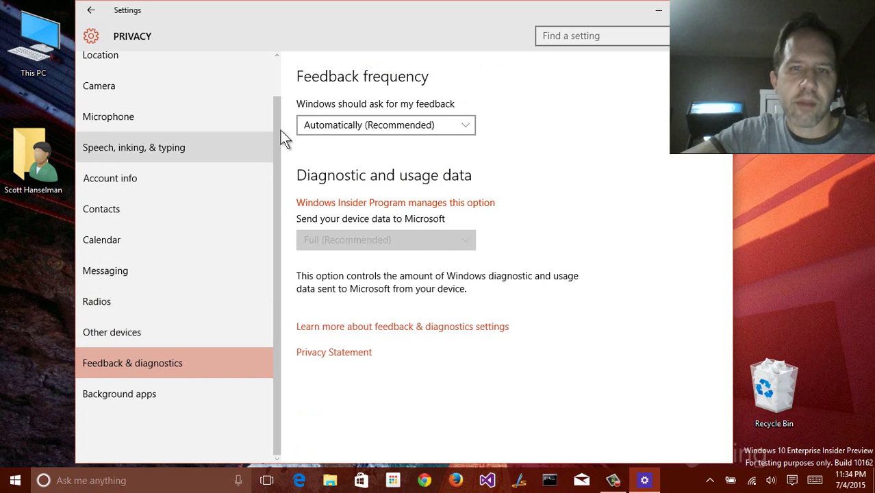
{"action": "left_click", "coordinate": [354, 131]}
{"action": "left_click", "coordinate": [351, 125]}
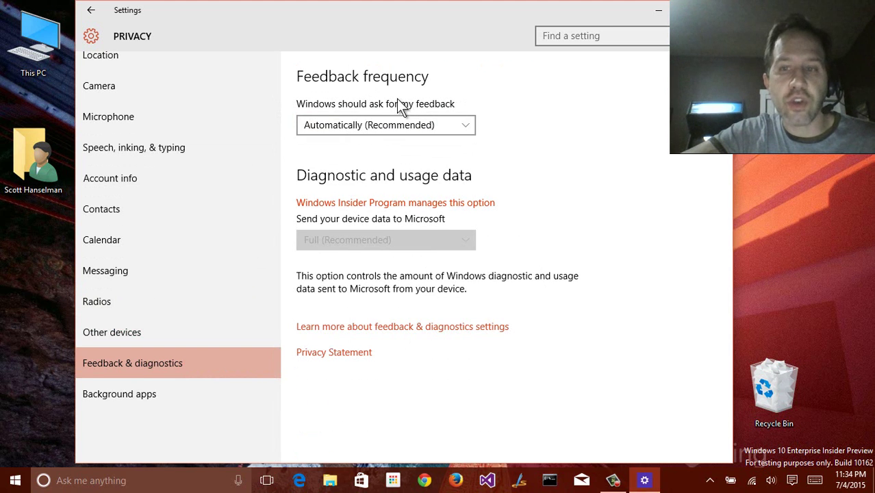
{"action": "left_click", "coordinate": [375, 123]}
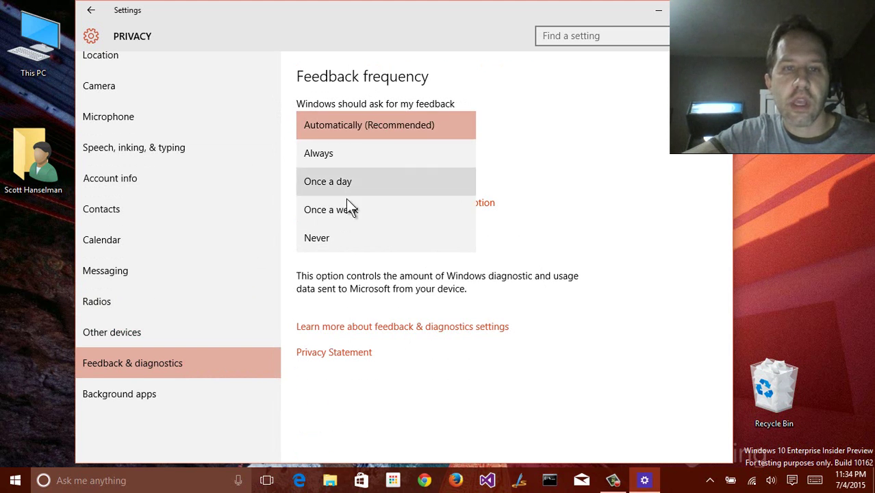
{"action": "left_click", "coordinate": [394, 107]}
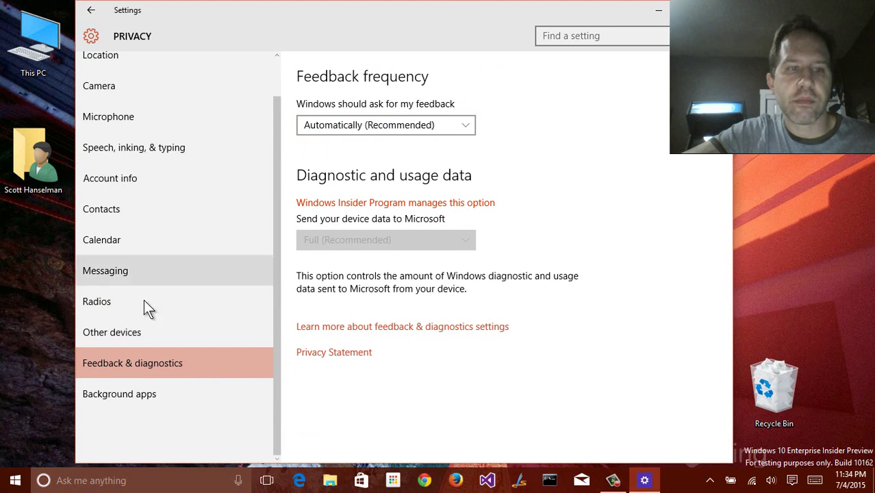
Check Background apps, then go to Update & security from the Settings home
{"action": "left_click", "coordinate": [128, 394]}
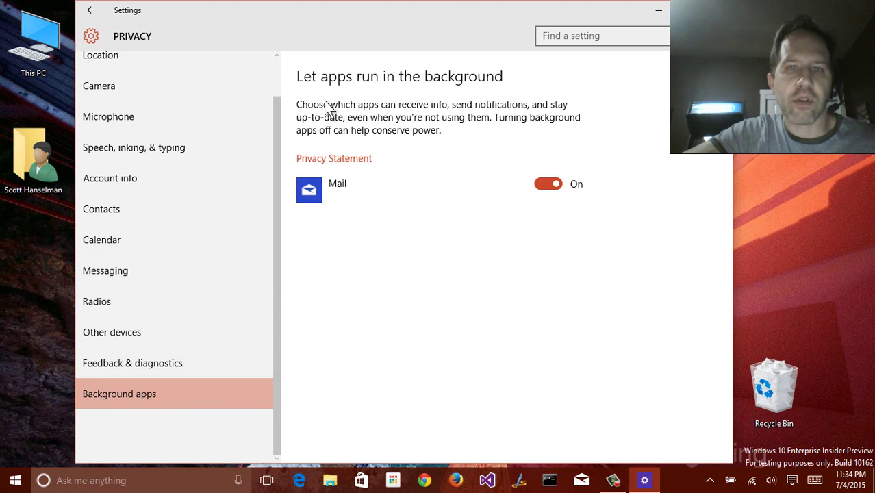
{"action": "left_click", "coordinate": [91, 11]}
{"action": "left_click", "coordinate": [519, 306]}
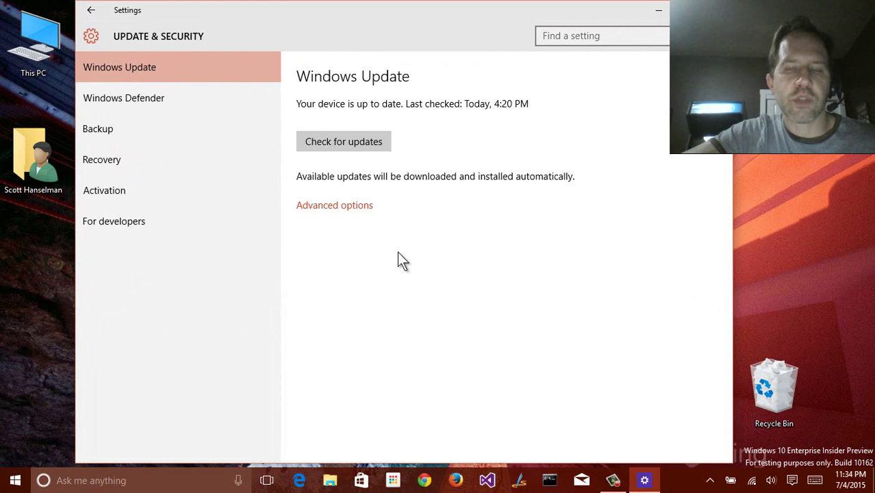
Look over Windows Update's advanced options and return to Windows Update
{"action": "left_click", "coordinate": [337, 212]}
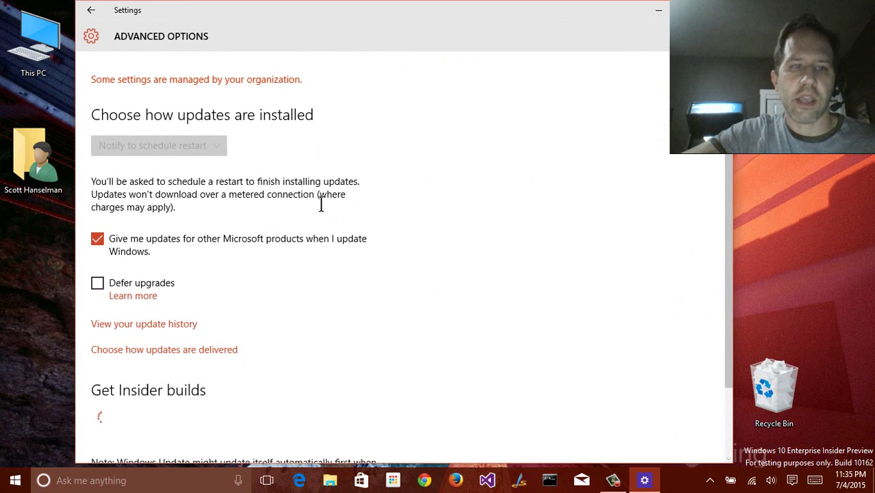
{"action": "scroll", "coordinate": [264, 194], "scroll_direction": "down", "scroll_amount": 4}
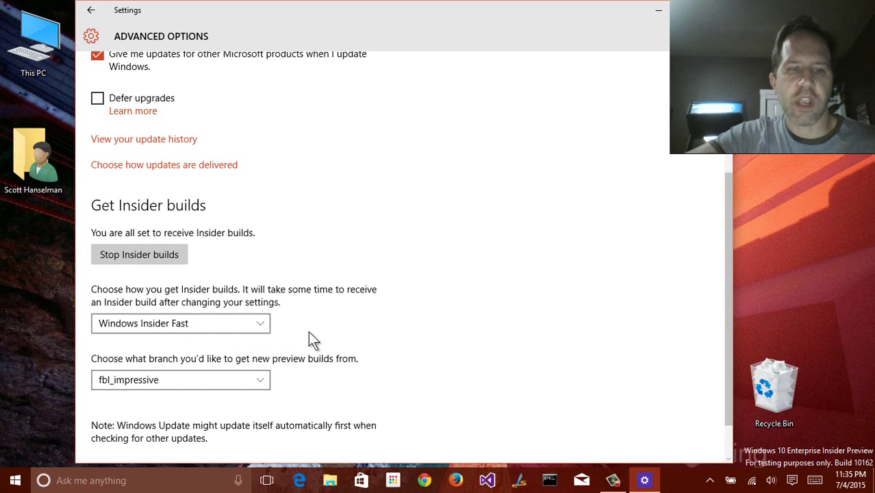
{"action": "scroll", "coordinate": [254, 332], "scroll_direction": "down", "scroll_amount": 1}
{"action": "scroll", "coordinate": [309, 307], "scroll_direction": "up", "scroll_amount": 4}
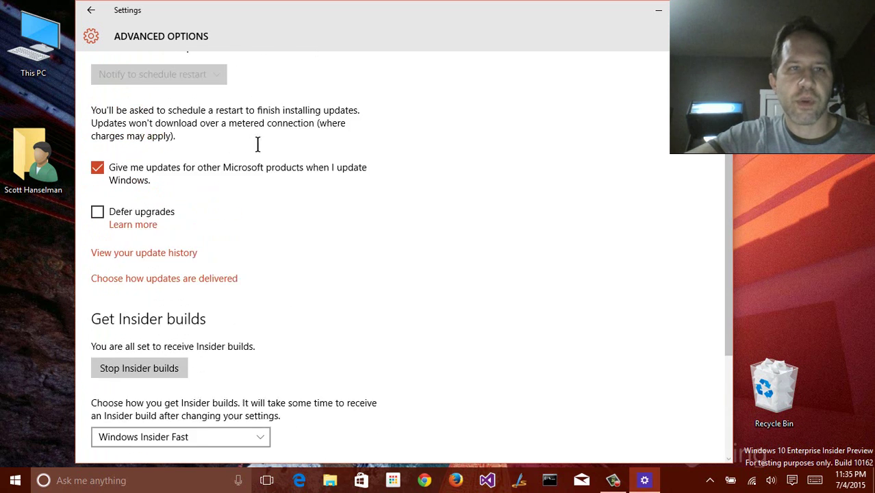
{"action": "left_click", "coordinate": [91, 10]}
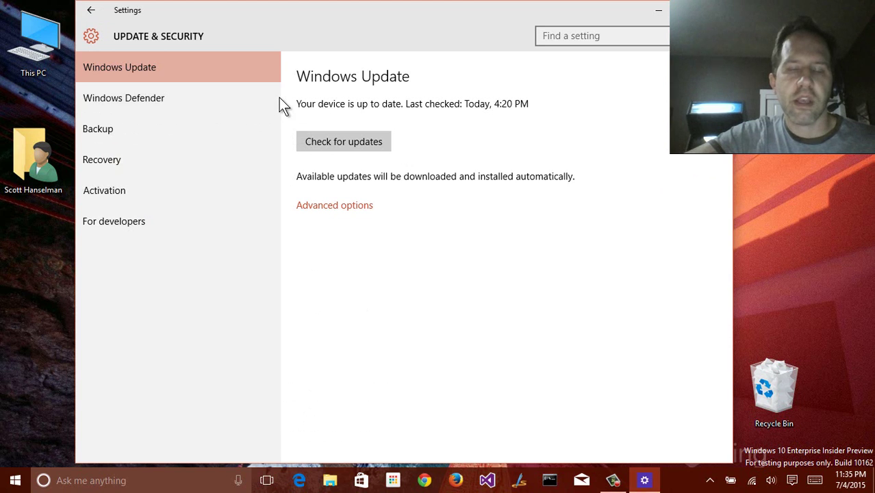
Scroll through Windows Defender's protection settings, then move on to Backup
{"action": "left_click", "coordinate": [217, 95]}
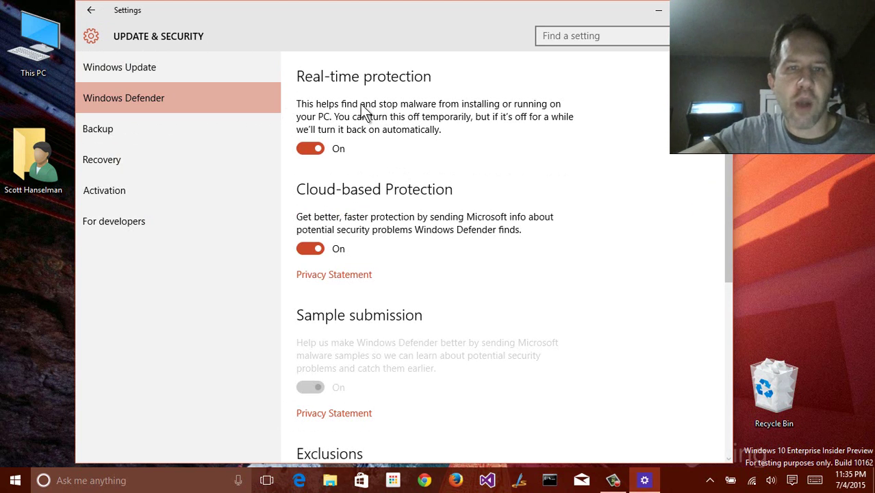
{"action": "scroll", "coordinate": [377, 137], "scroll_direction": "down", "scroll_amount": 2}
{"action": "scroll", "coordinate": [391, 148], "scroll_direction": "down", "scroll_amount": 2}
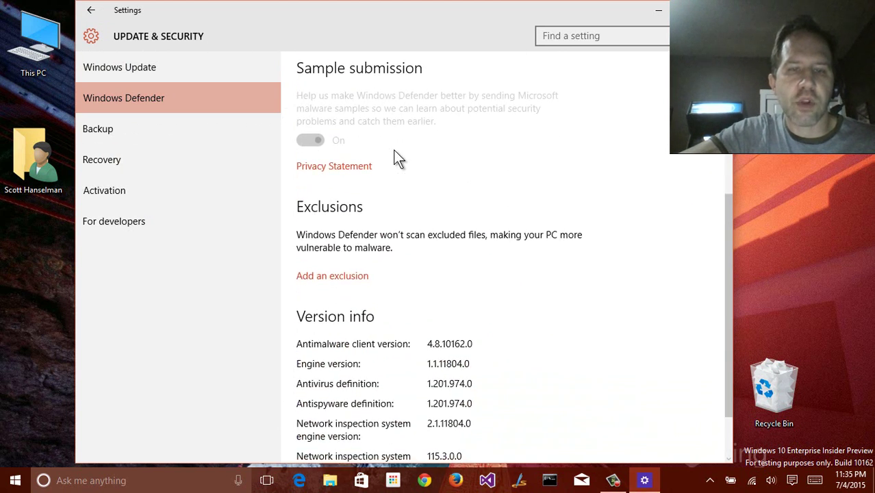
{"action": "scroll", "coordinate": [377, 185], "scroll_direction": "down", "scroll_amount": 2}
{"action": "scroll", "coordinate": [359, 219], "scroll_direction": "up", "scroll_amount": 3}
{"action": "scroll", "coordinate": [354, 232], "scroll_direction": "up", "scroll_amount": 2}
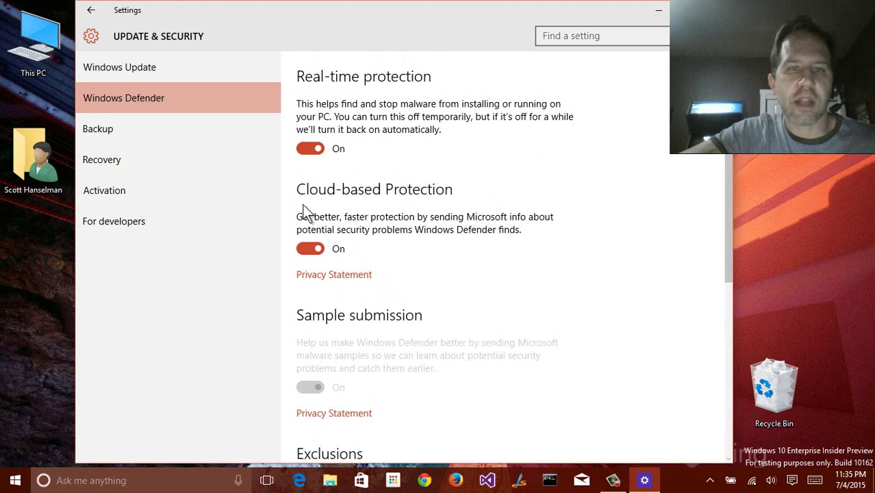
{"action": "left_click", "coordinate": [98, 128]}
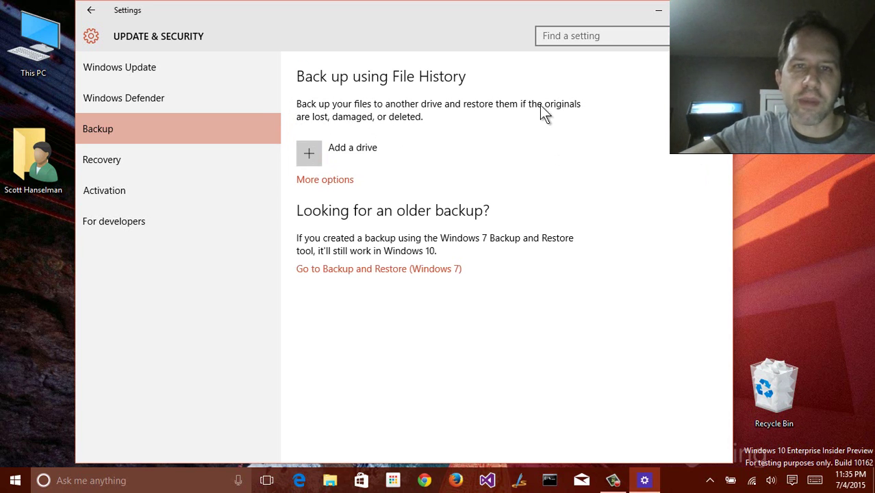
Explore the Backup page: the File History drive option, more backup options, and Backup and Restore (Windows 7)
{"action": "left_click", "coordinate": [312, 147]}
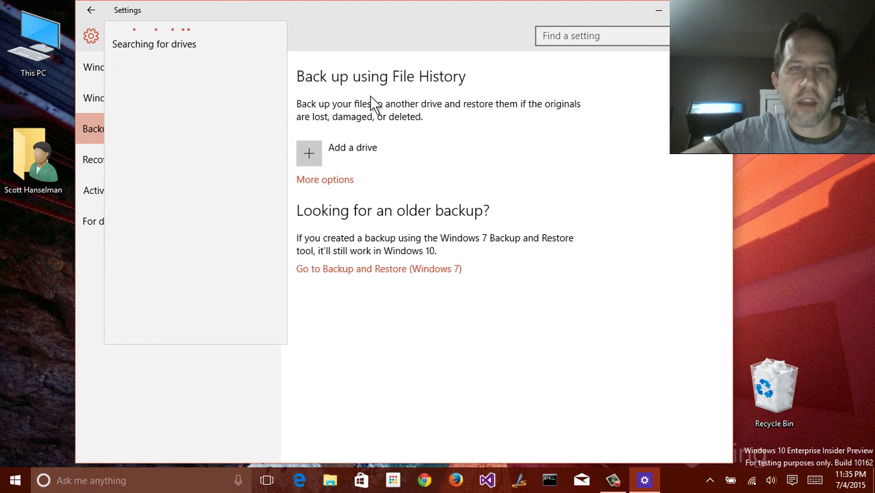
{"action": "left_click", "coordinate": [391, 110]}
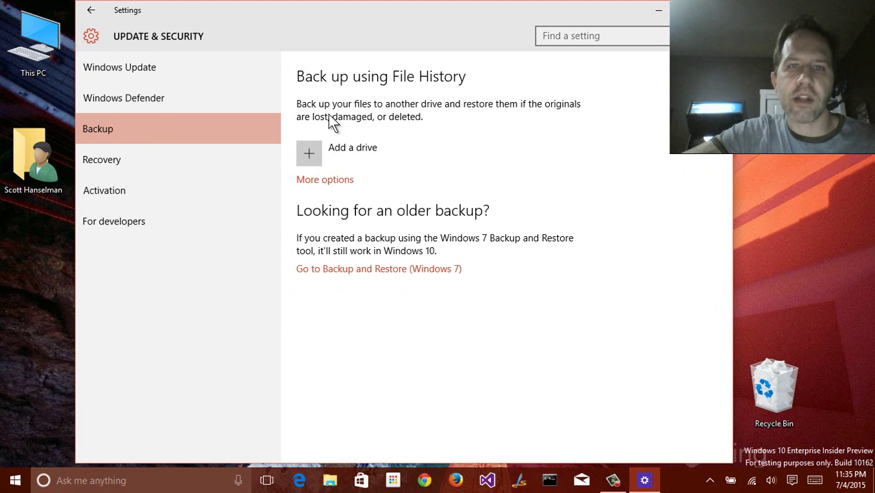
{"action": "left_click", "coordinate": [332, 180]}
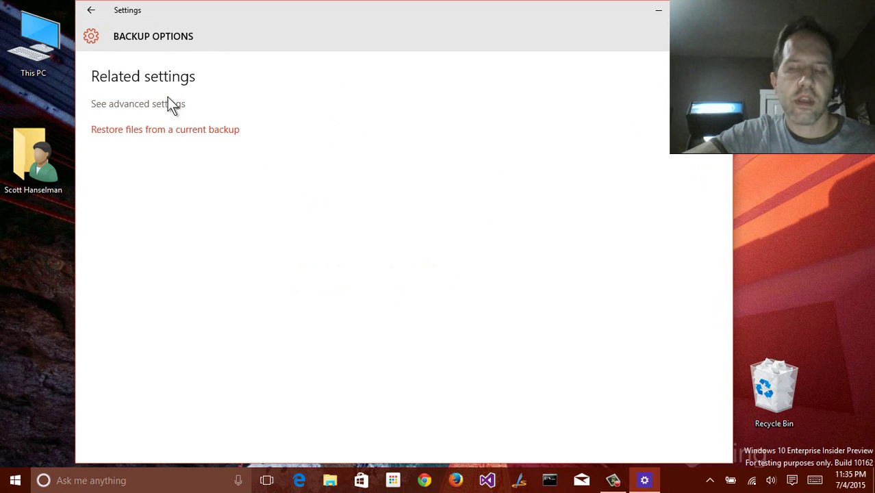
{"action": "left_click", "coordinate": [91, 10]}
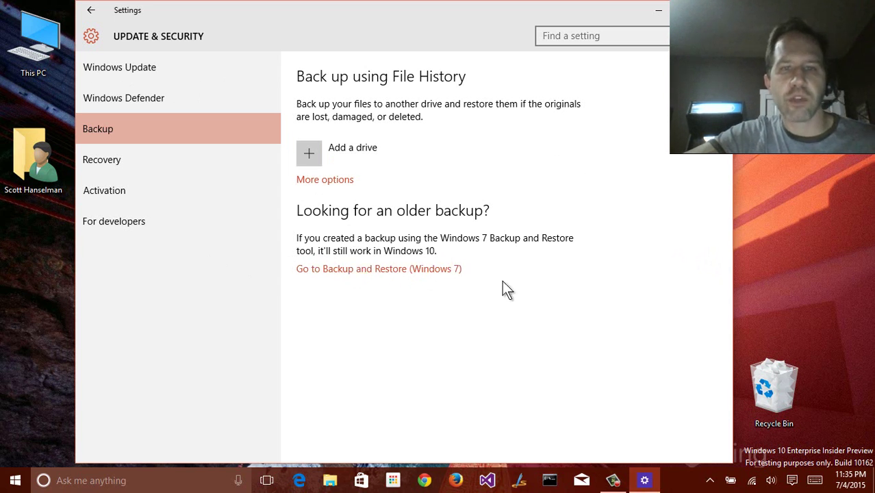
{"action": "left_click", "coordinate": [434, 272]}
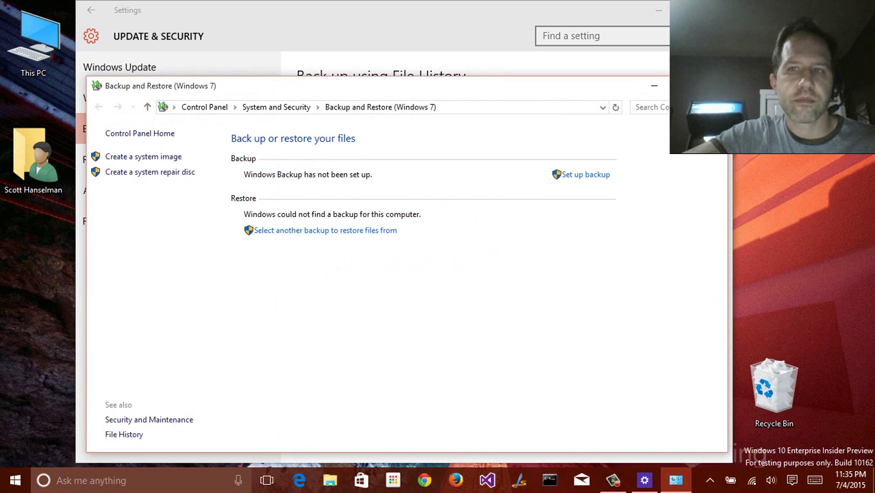
{"action": "left_click", "coordinate": [712, 86]}
View the Recovery, Activation and For developers pages, then return to Settings home
{"action": "left_click", "coordinate": [156, 165]}
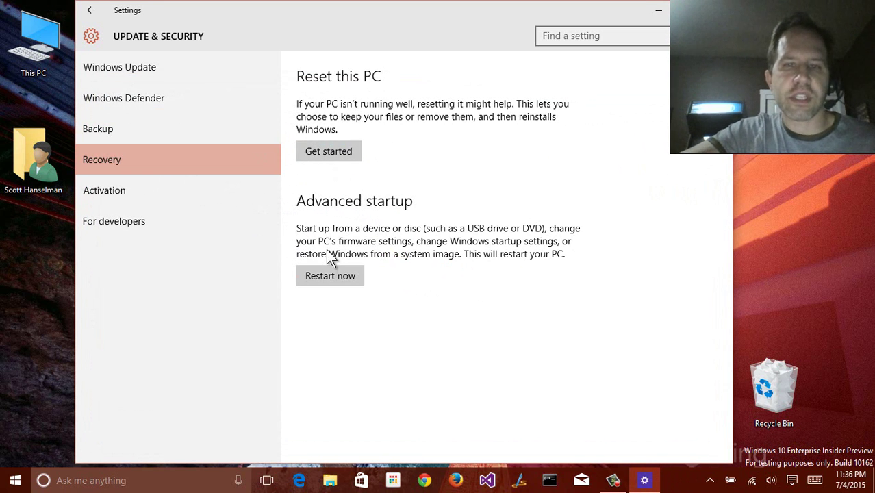
{"action": "left_click", "coordinate": [170, 194]}
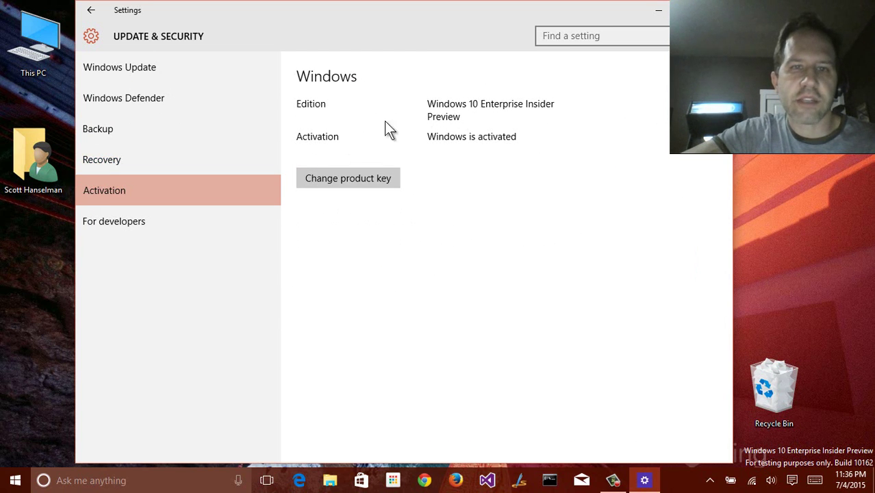
{"action": "left_click", "coordinate": [163, 213]}
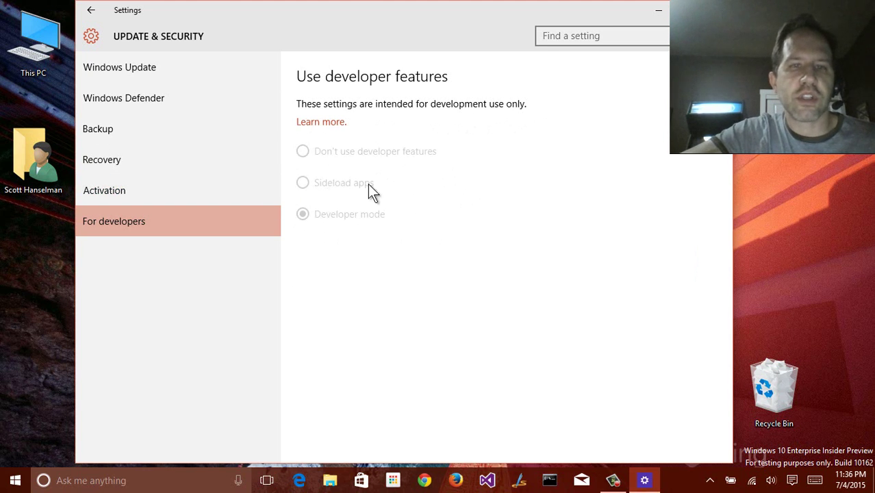
{"action": "left_click", "coordinate": [91, 11]}
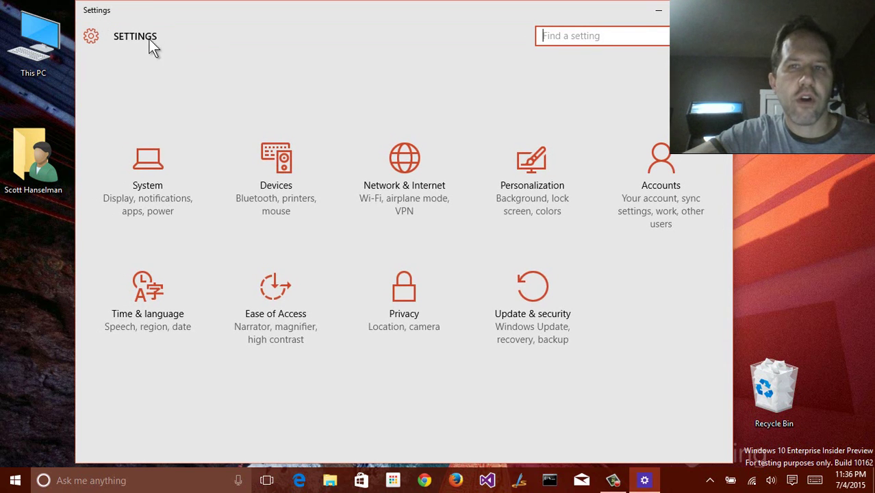
Close Settings, relaunch it from Start, and search settings for 'start'
{"action": "key", "text": "alt+F4"}
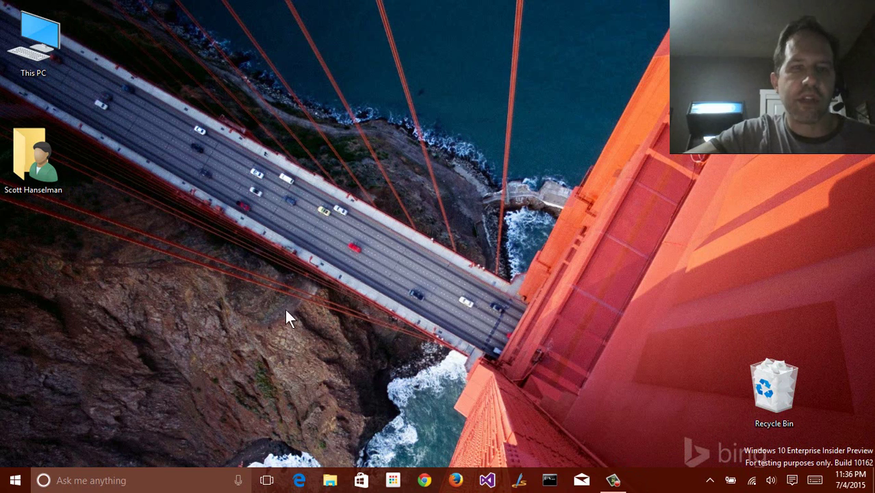
{"action": "left_click", "coordinate": [15, 480]}
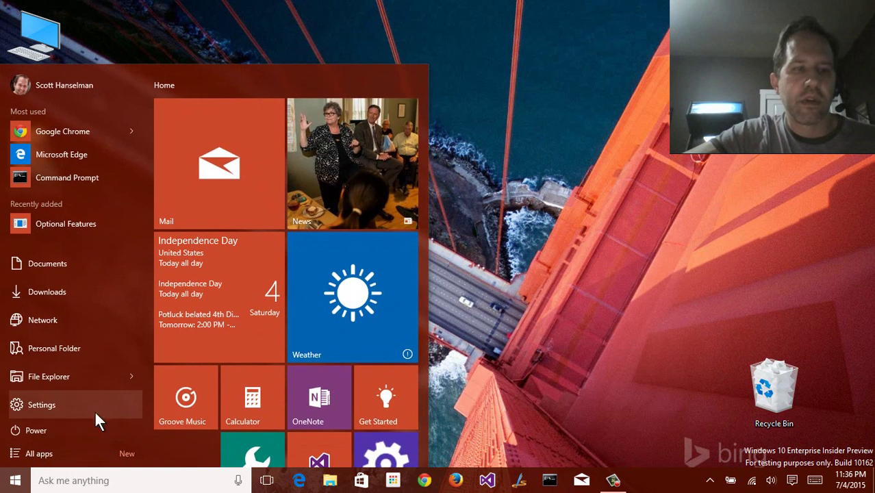
{"action": "left_click", "coordinate": [43, 405]}
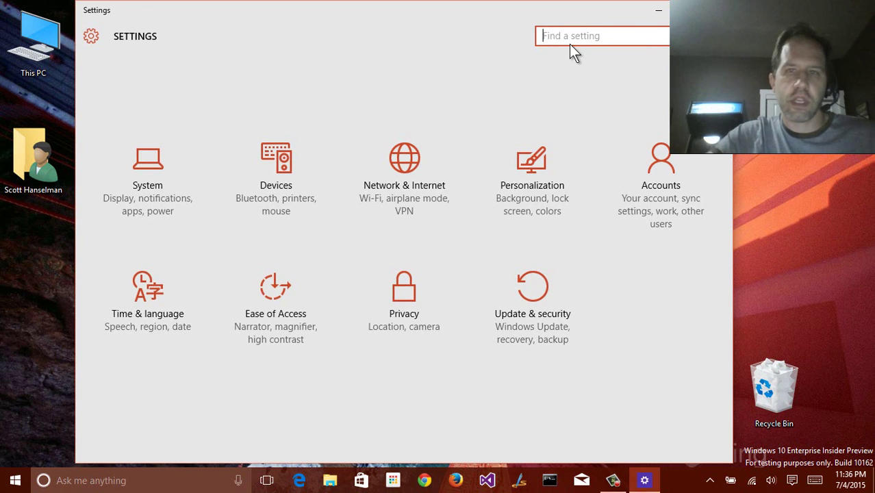
{"action": "left_click", "coordinate": [569, 44]}
{"action": "type", "text": "start"}
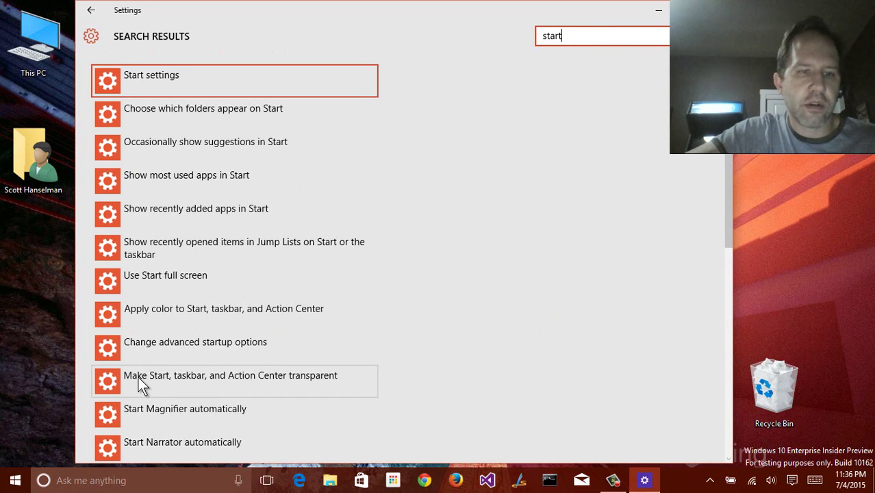
Try the Cortana taskbar search for 'start menu', then dismiss it and return to the results
{"action": "left_click", "coordinate": [113, 480]}
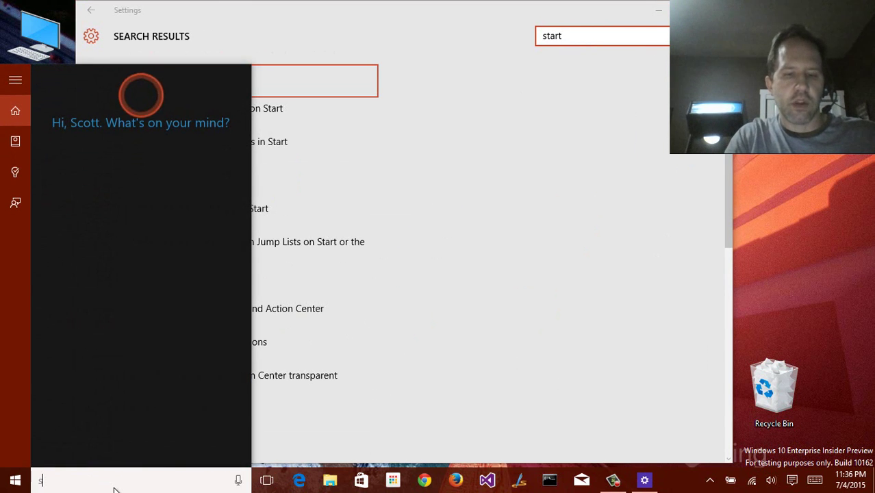
{"action": "type", "text": "start menu"}
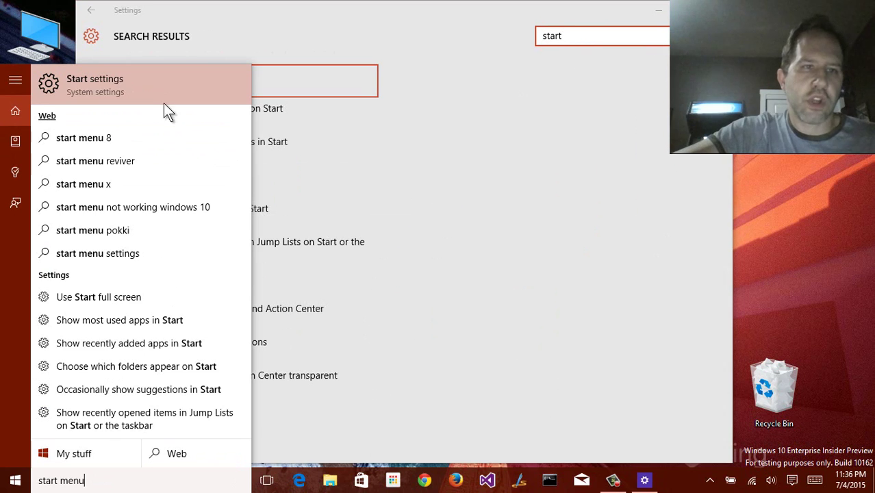
{"action": "left_click", "coordinate": [408, 175]}
{"action": "left_click", "coordinate": [15, 480]}
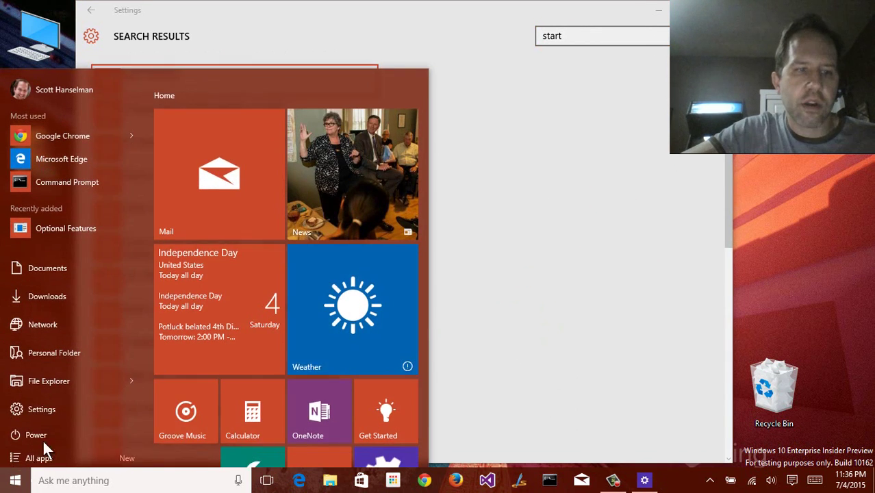
{"action": "left_click", "coordinate": [493, 231]}
Browse the 'start' search results and open Allow remote access
{"action": "left_click_drag", "start_coordinate": [556, 36], "coordinate": [542, 36]}
{"action": "scroll", "coordinate": [187, 336], "scroll_direction": "down", "scroll_amount": 3}
{"action": "scroll", "coordinate": [172, 294], "scroll_direction": "up", "scroll_amount": 3}
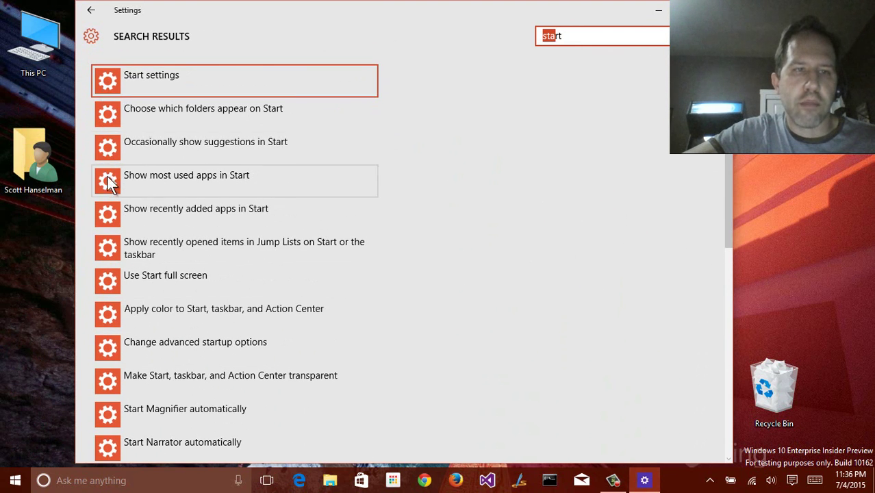
{"action": "scroll", "coordinate": [113, 198], "scroll_direction": "down", "scroll_amount": 2}
{"action": "scroll", "coordinate": [113, 226], "scroll_direction": "down", "scroll_amount": 1}
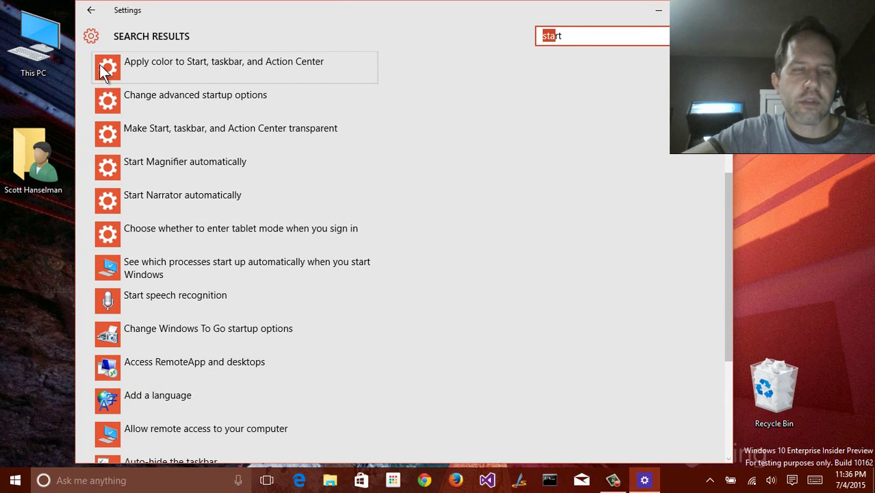
{"action": "scroll", "coordinate": [107, 85], "scroll_direction": "up", "scroll_amount": 1}
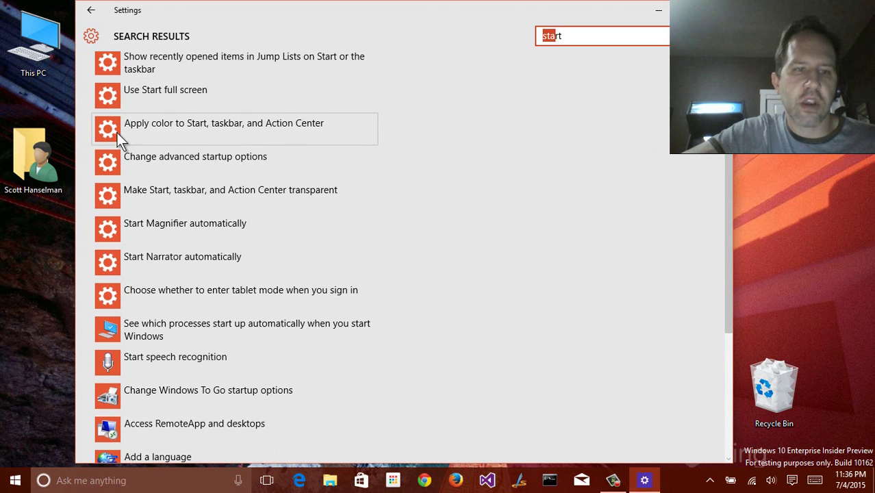
{"action": "scroll", "coordinate": [113, 116], "scroll_direction": "down", "scroll_amount": 2}
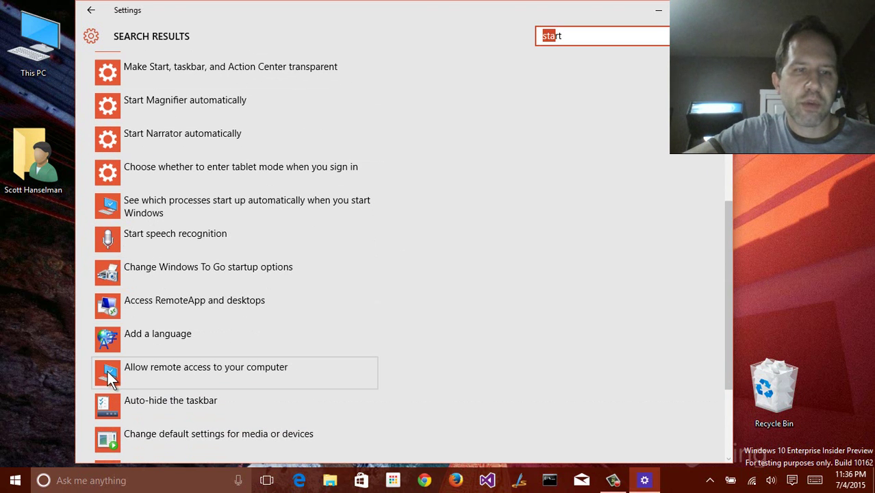
{"action": "left_click", "coordinate": [107, 371]}
{"action": "scroll", "coordinate": [109, 352], "scroll_direction": "down", "scroll_amount": 1}
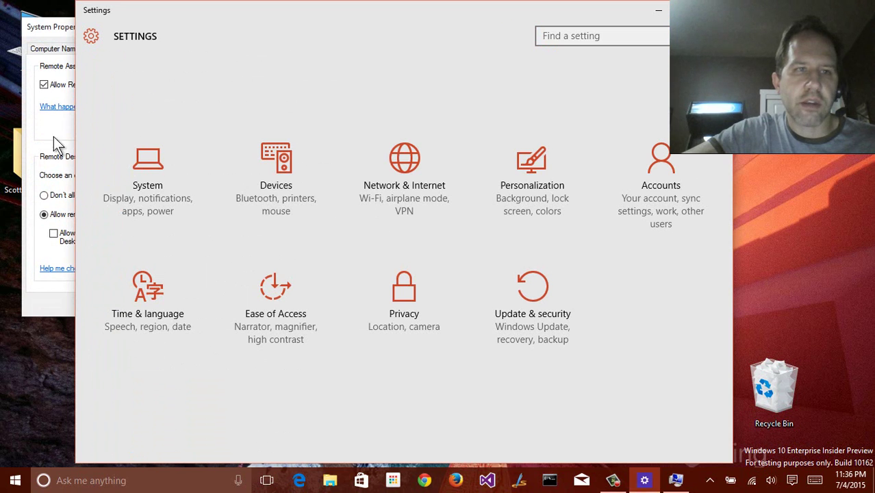
Look at the Advanced and Computer Name tabs of System Properties, then close it and Settings
{"action": "left_click", "coordinate": [66, 37]}
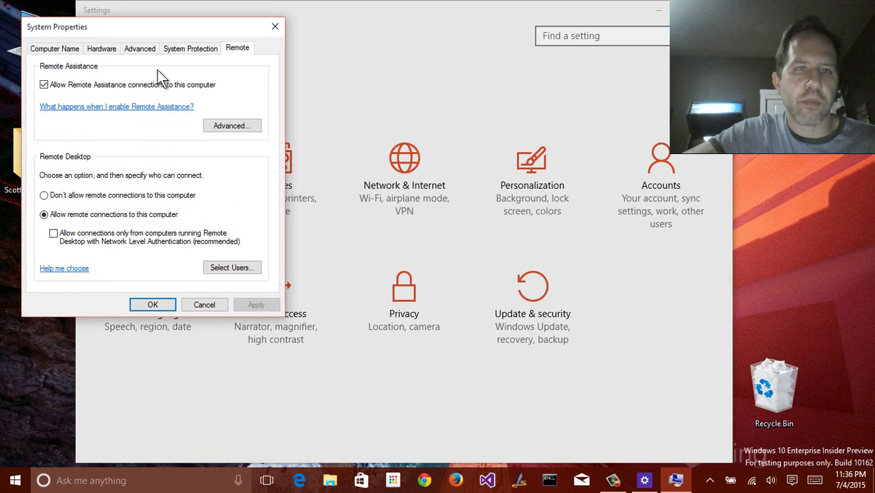
{"action": "left_click", "coordinate": [141, 50]}
{"action": "left_click", "coordinate": [41, 49]}
{"action": "left_click", "coordinate": [272, 27]}
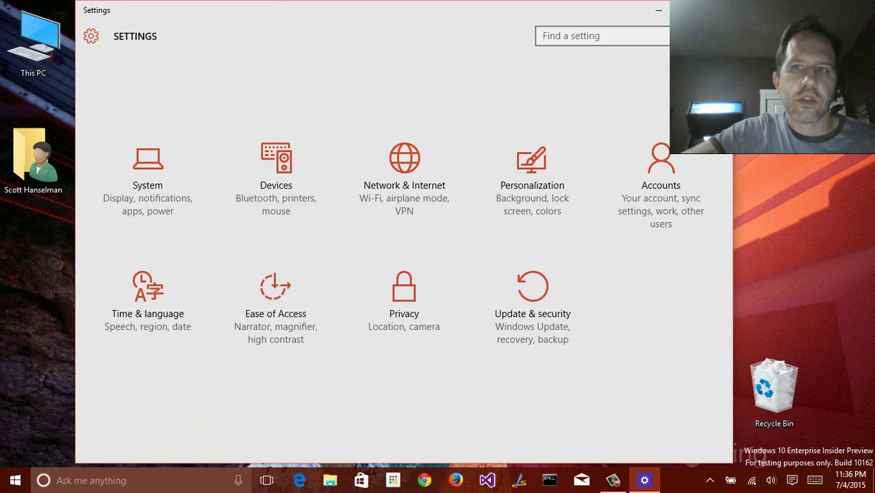
{"action": "left_click", "coordinate": [717, 9]}
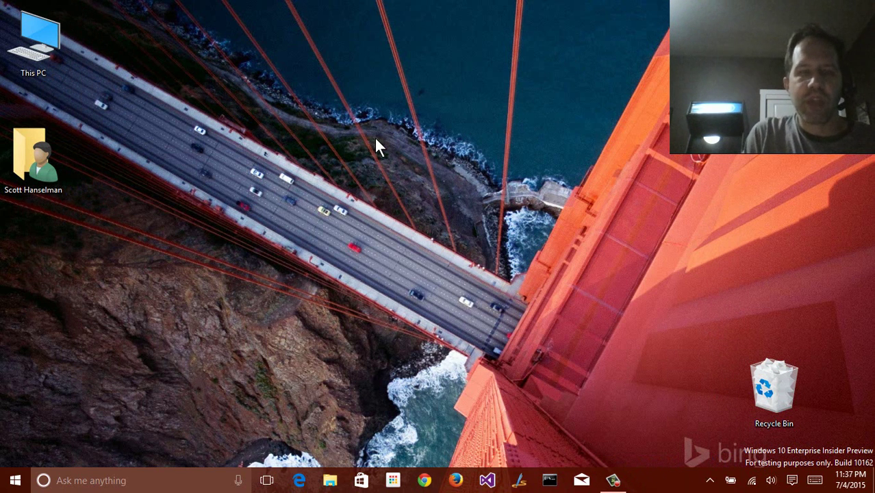